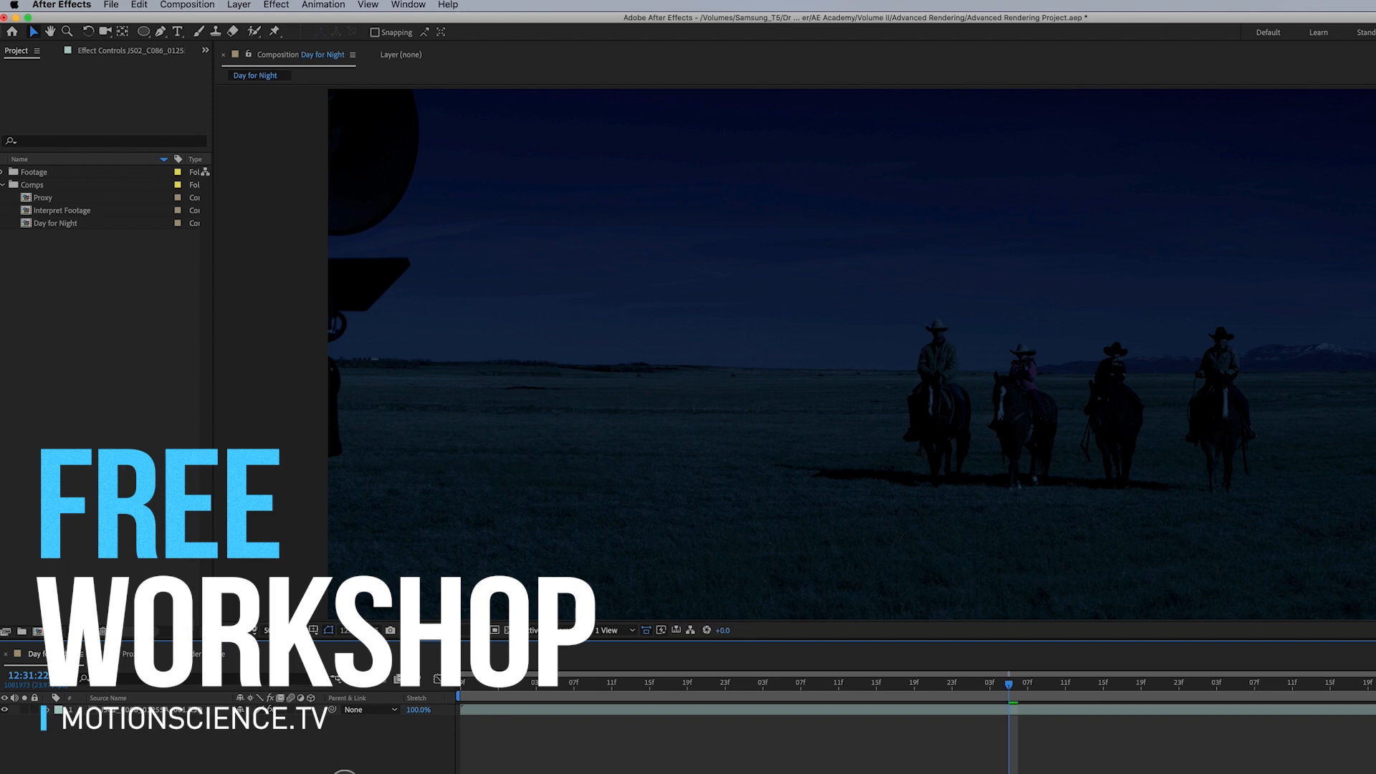
# View the Proxy and Day for Night compositions, and select the Interpret Footage composition in the project.
pyautogui.click(186, 709)
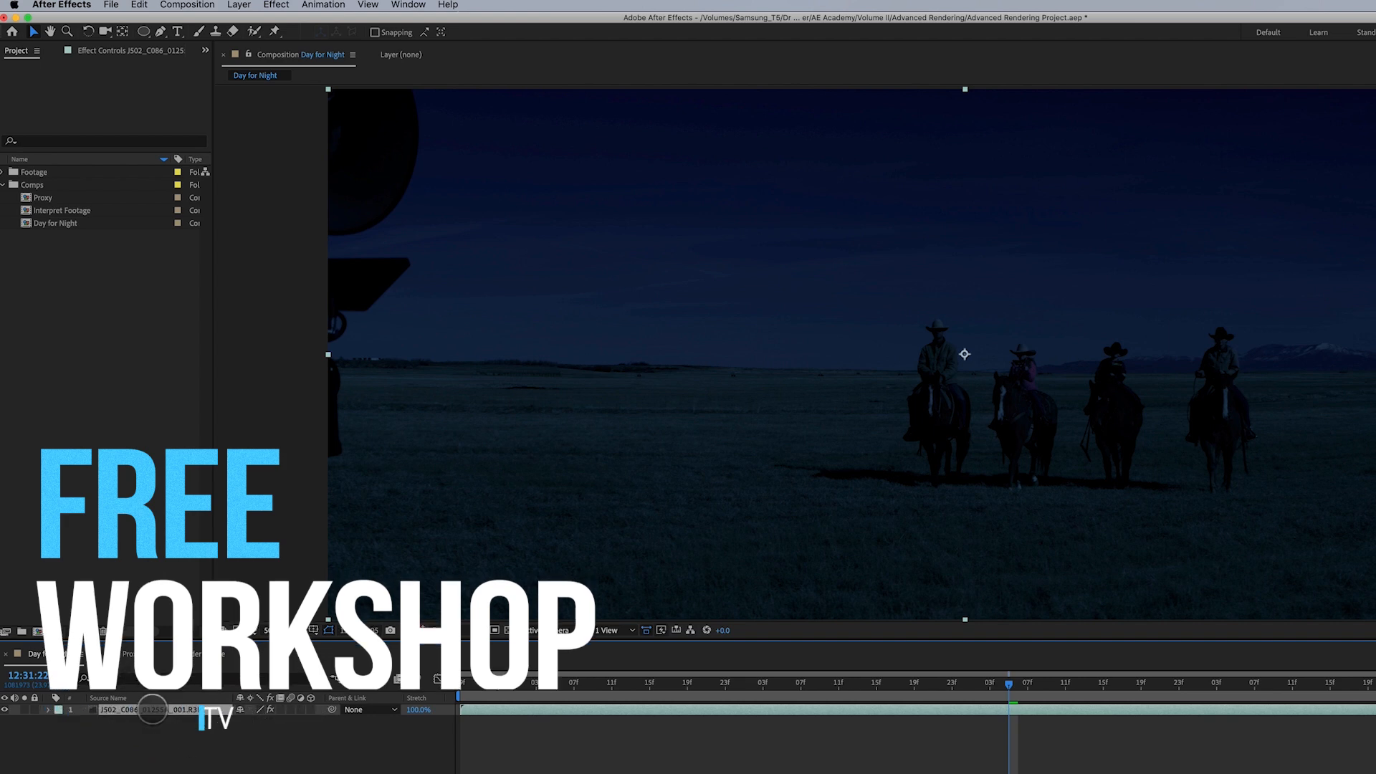
pyautogui.click(132, 654)
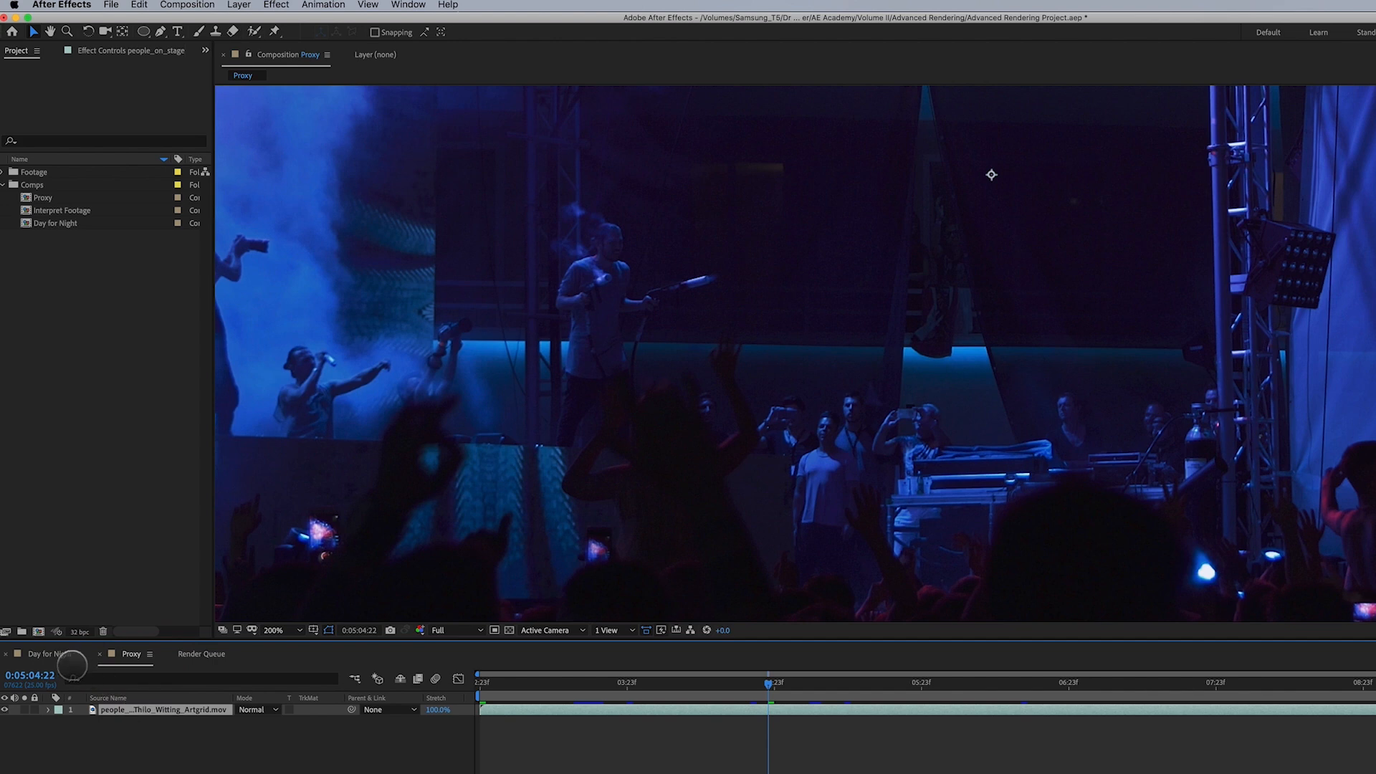
pyautogui.click(51, 654)
pyautogui.click(44, 211)
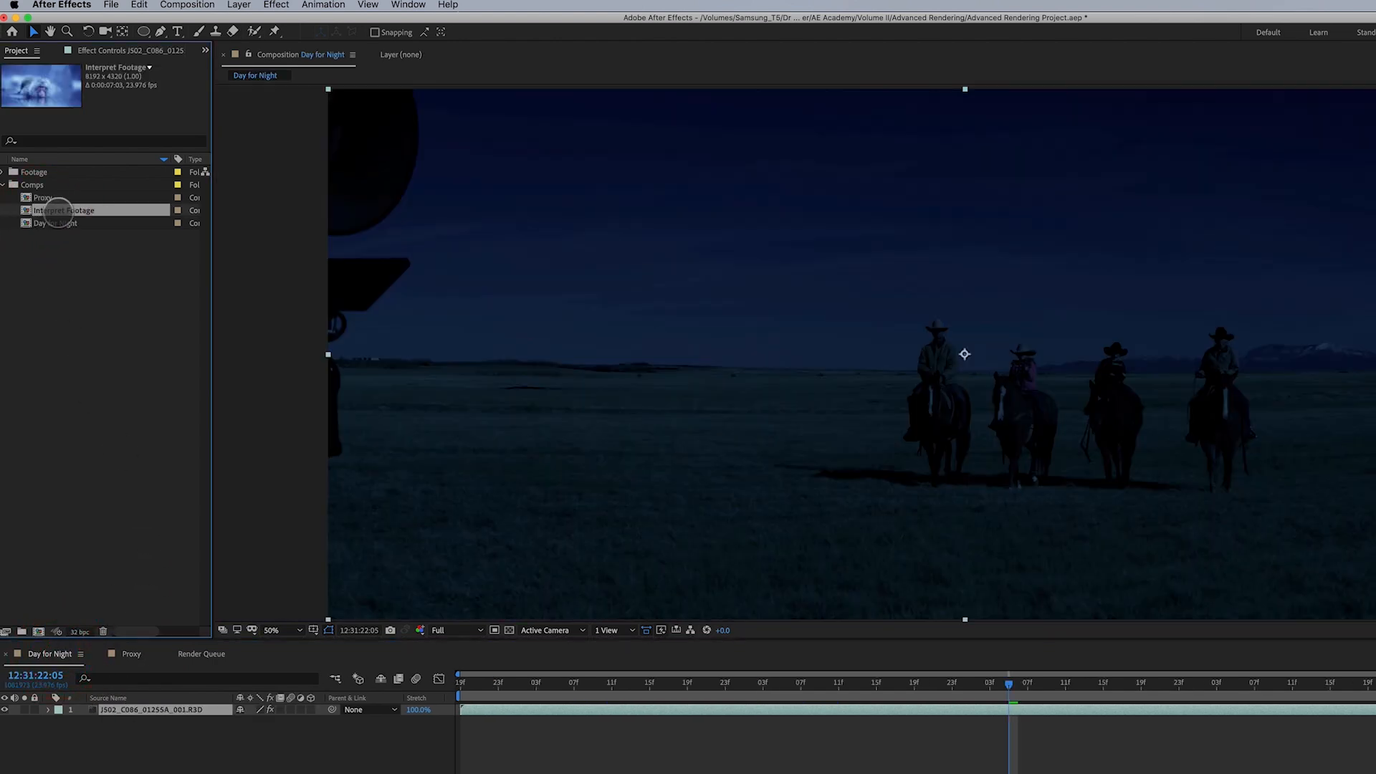
# Add the Day for Night composition to the Adobe Media Encoder queue.
pyautogui.click(186, 5)
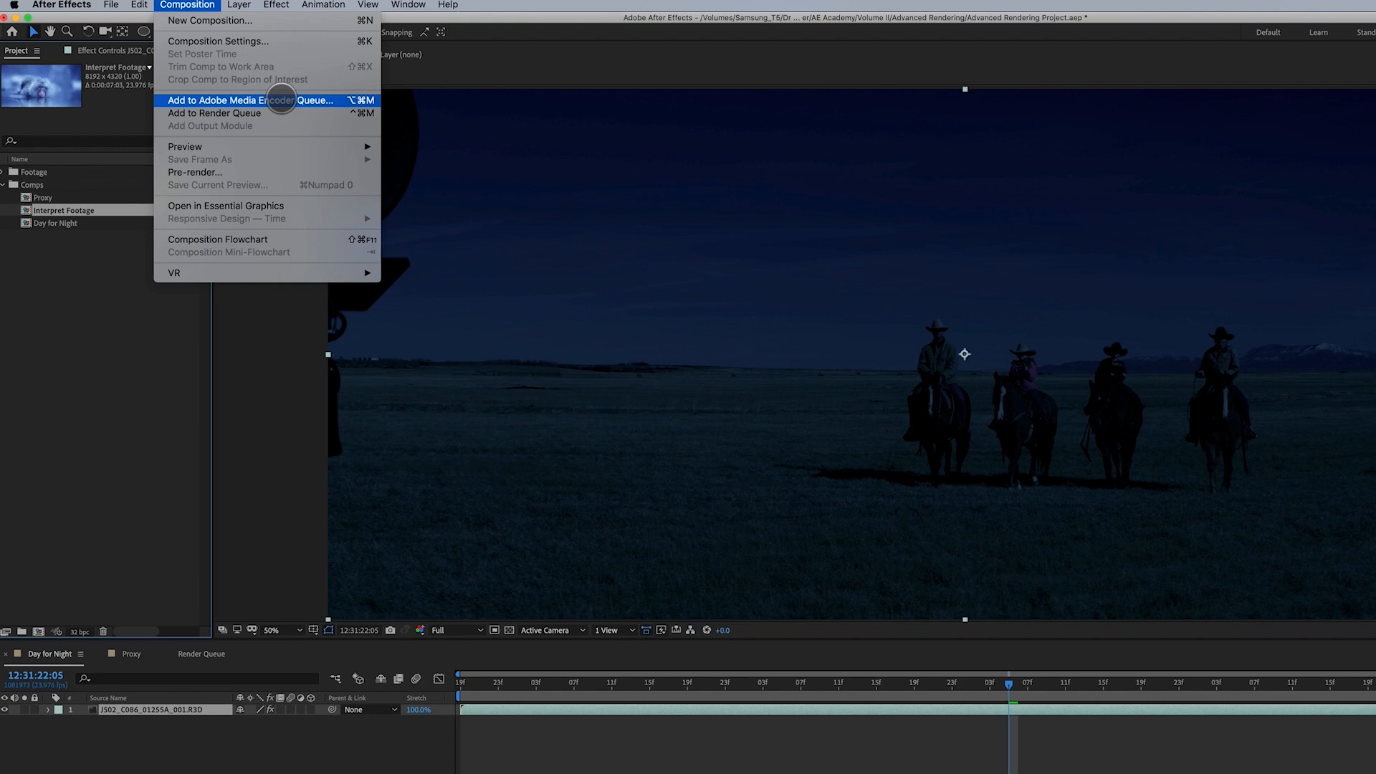
pyautogui.click(165, 767)
pyautogui.click(167, 768)
pyautogui.click(186, 5)
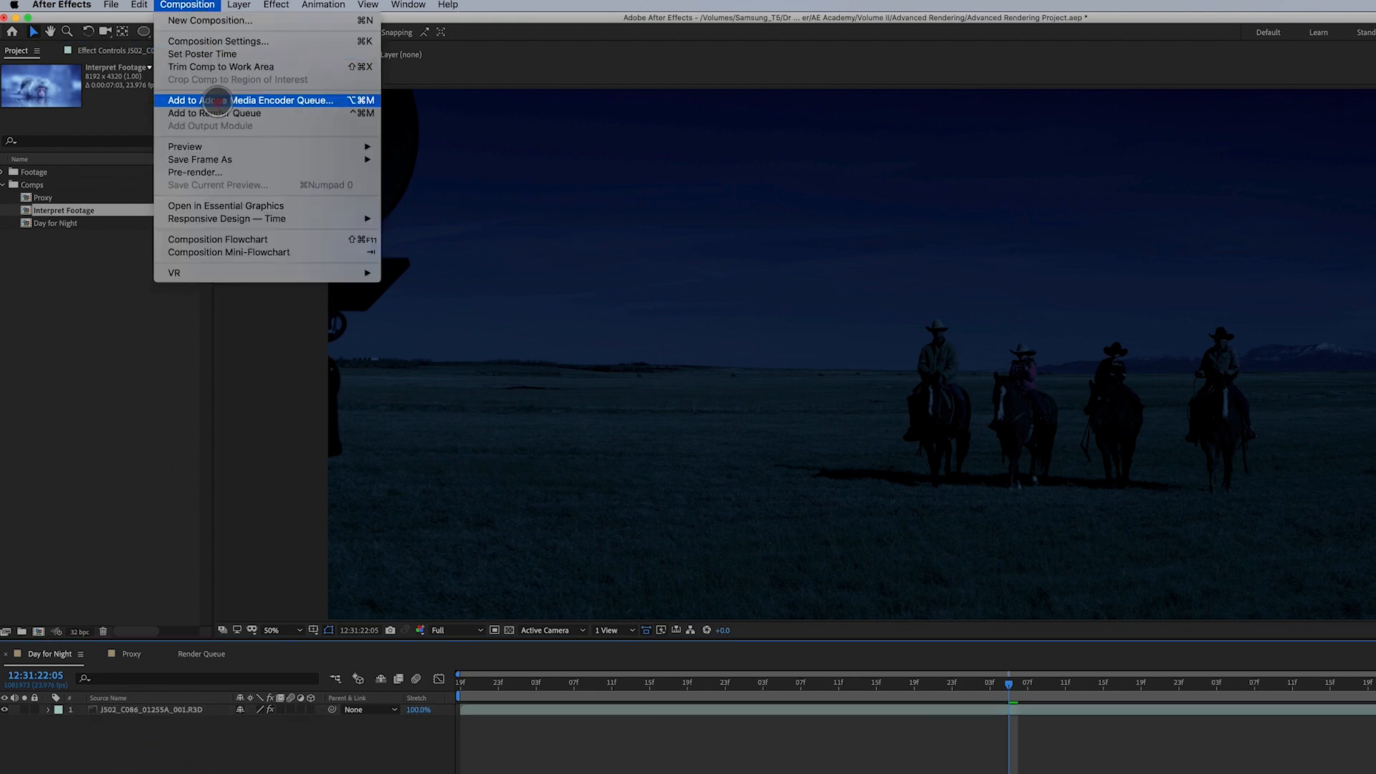
pyautogui.click(218, 101)
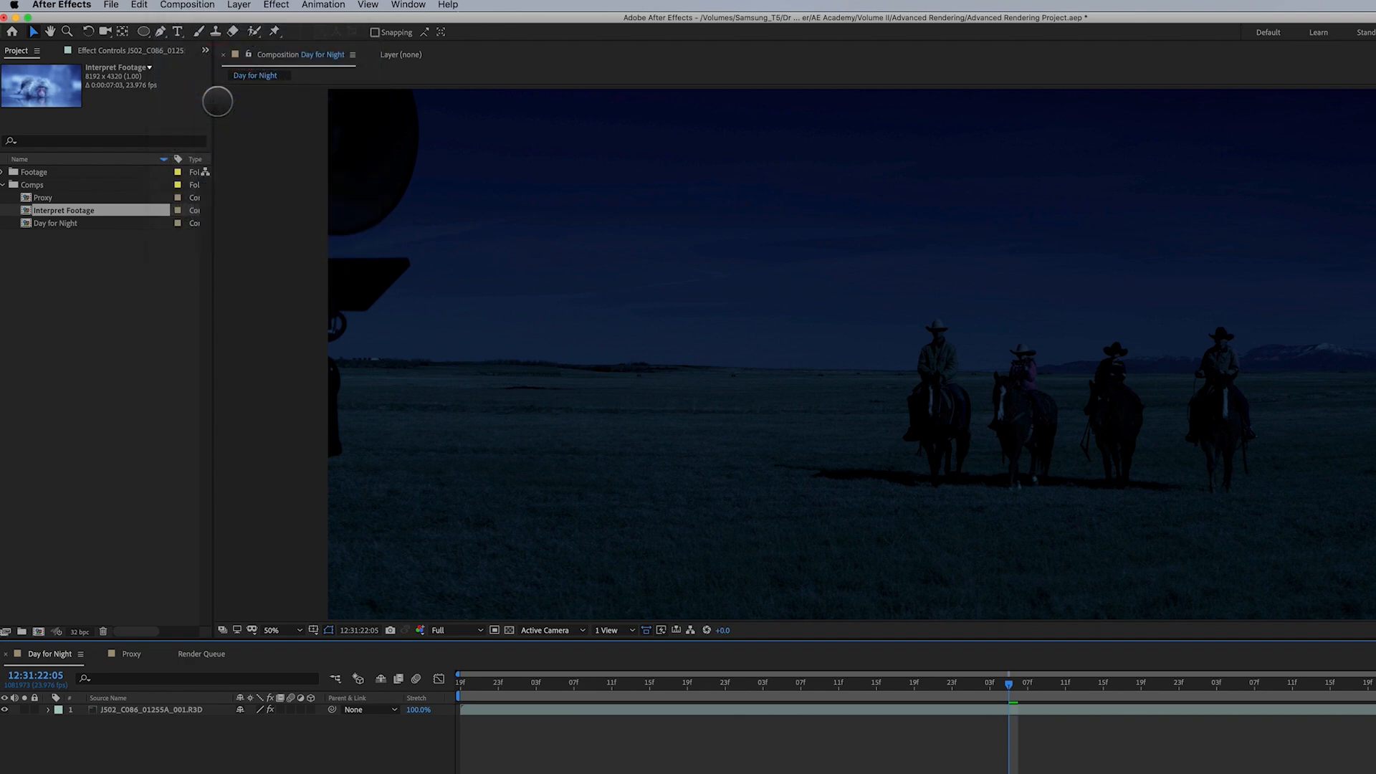
# Reposition the Media Encoder window and enlarge the queue area by narrowing the media browser.
pyautogui.moveTo(237, 59); pyautogui.dragTo(430, 169)
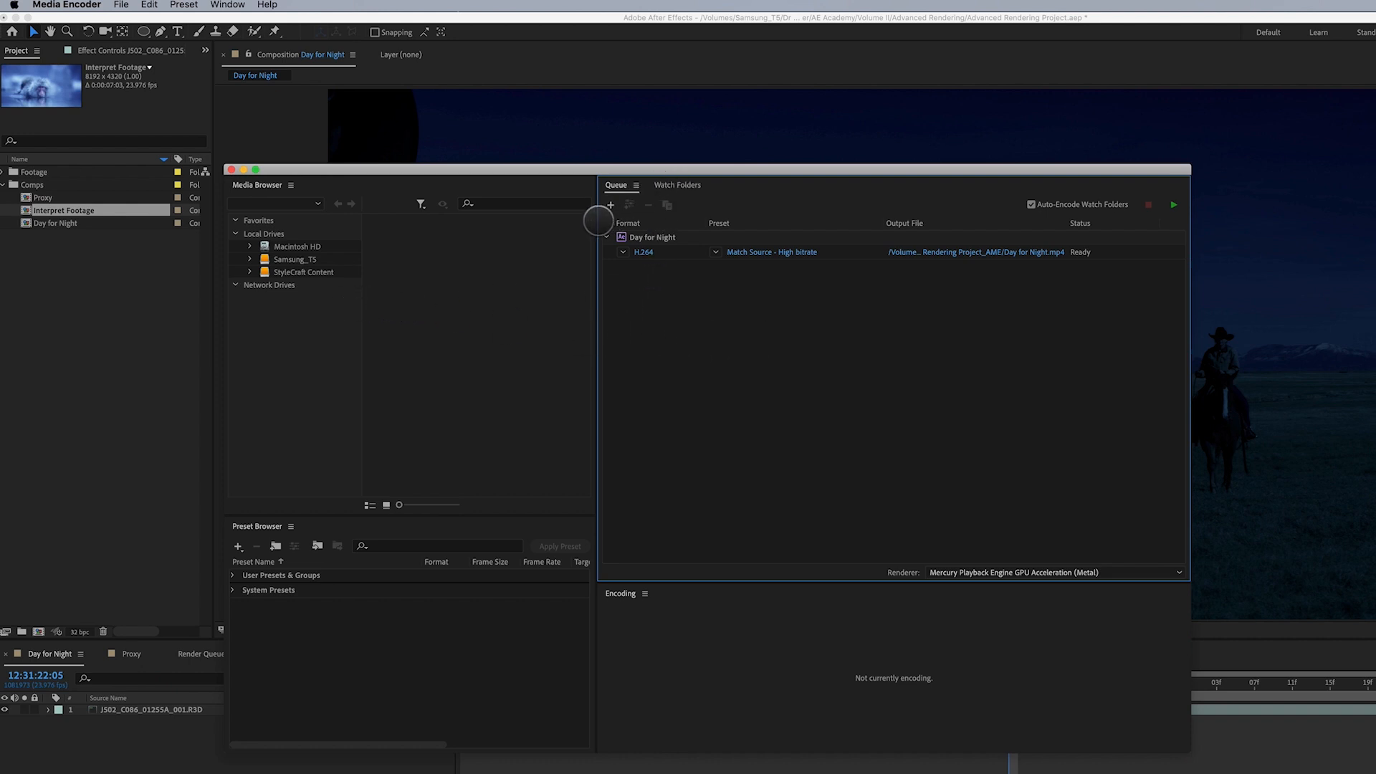
pyautogui.moveTo(597, 222); pyautogui.dragTo(362, 222)
pyautogui.moveTo(431, 174); pyautogui.dragTo(492, 186)
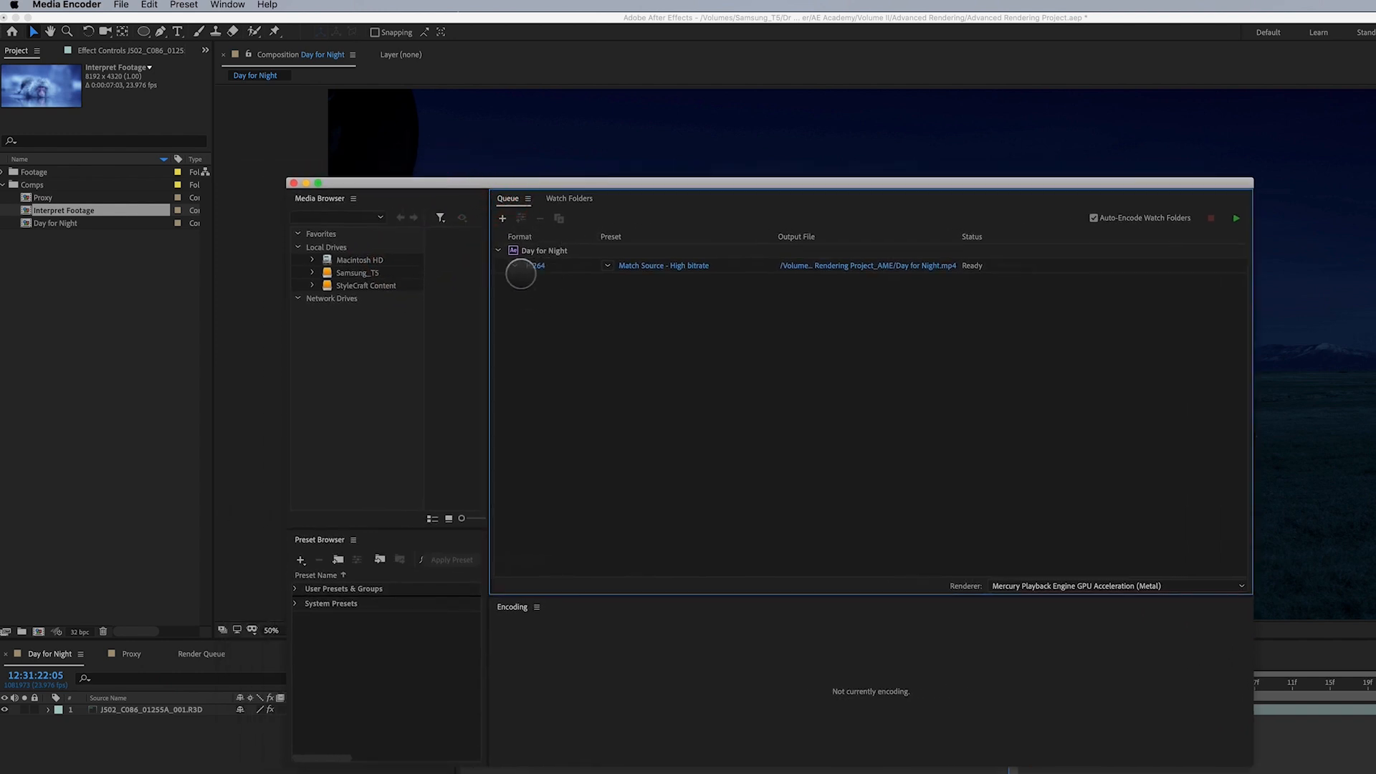
# Choose H.264 as the format of the Day for Night job and open its export settings.
pyautogui.click(516, 265)
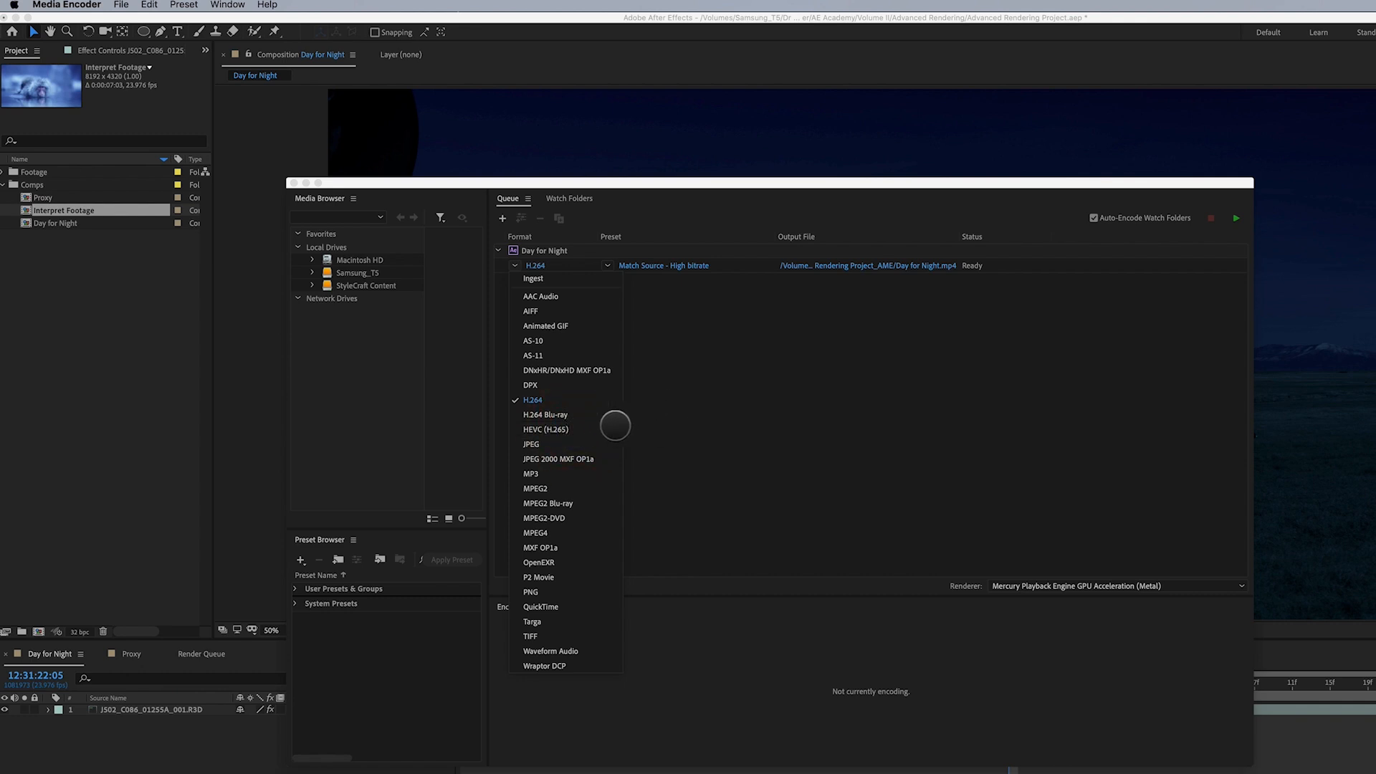
pyautogui.click(544, 400)
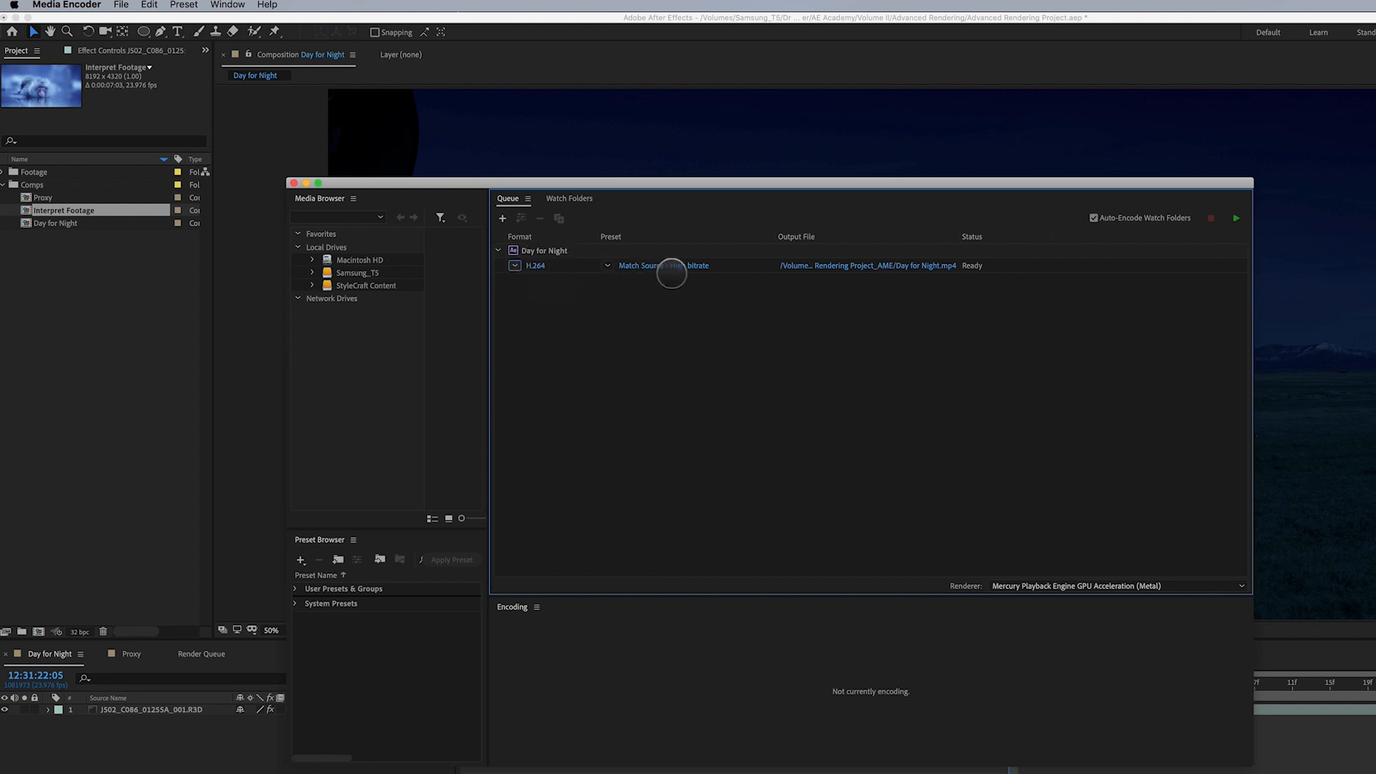
pyautogui.click(670, 266)
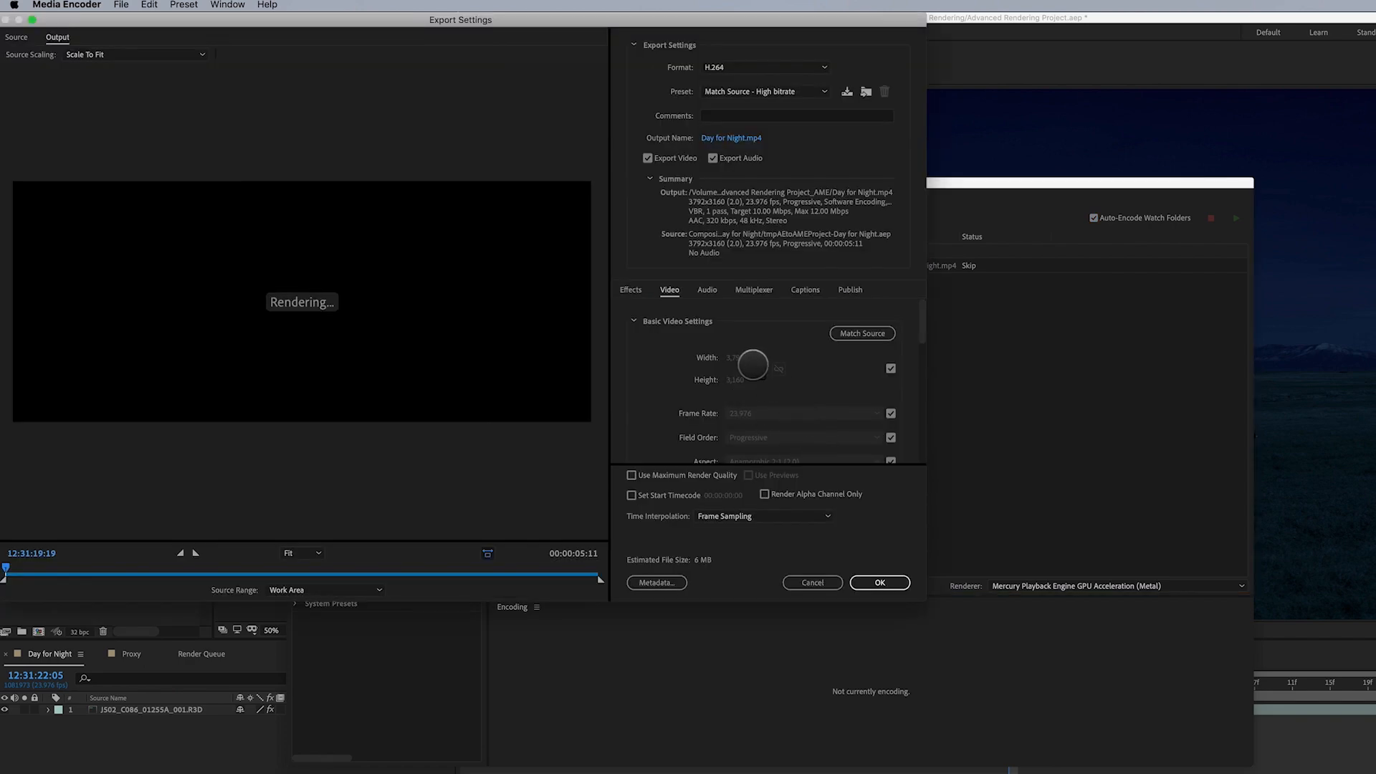
pyautogui.moveTo(470, 19); pyautogui.dragTo(746, 116)
# Look through the available H.264 export presets.
pyautogui.click(1026, 189)
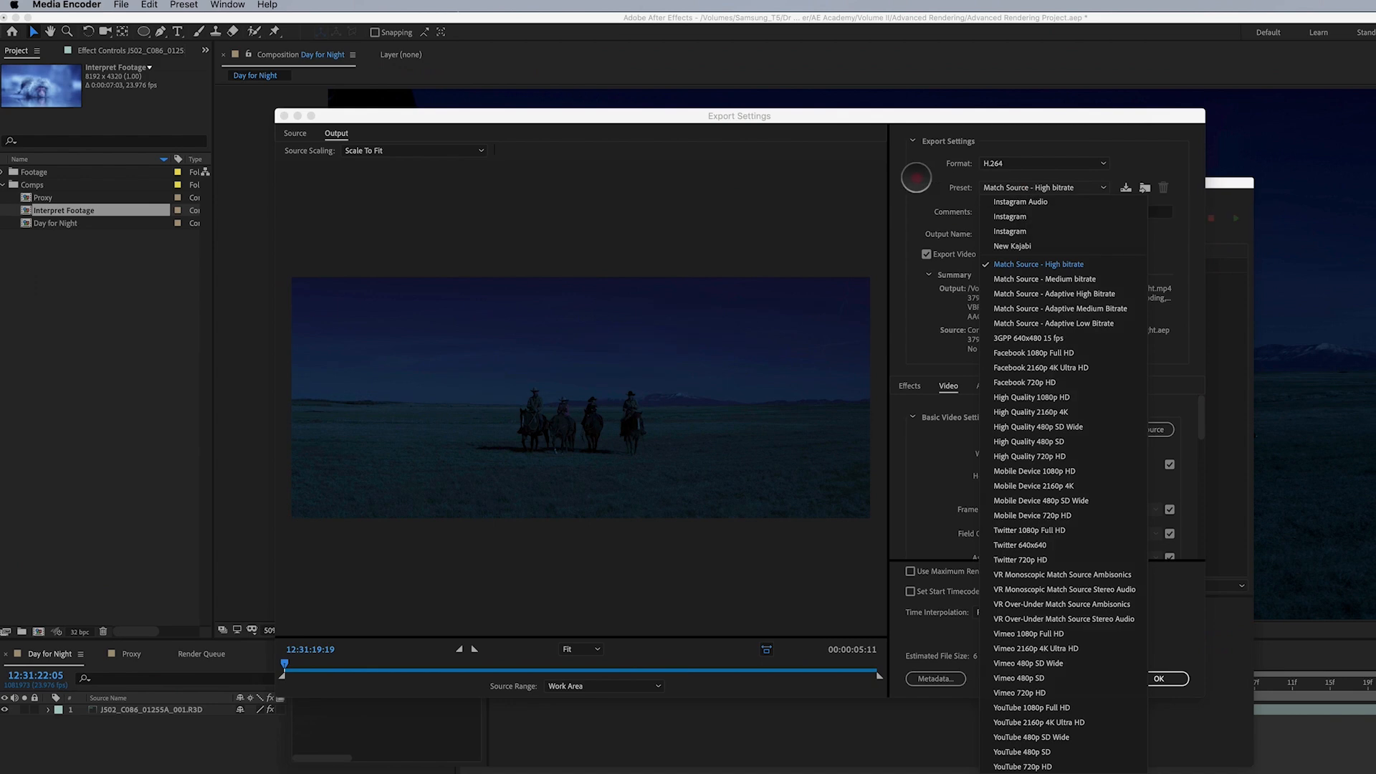
pyautogui.moveTo(820, 129); pyautogui.dragTo(747, 138)
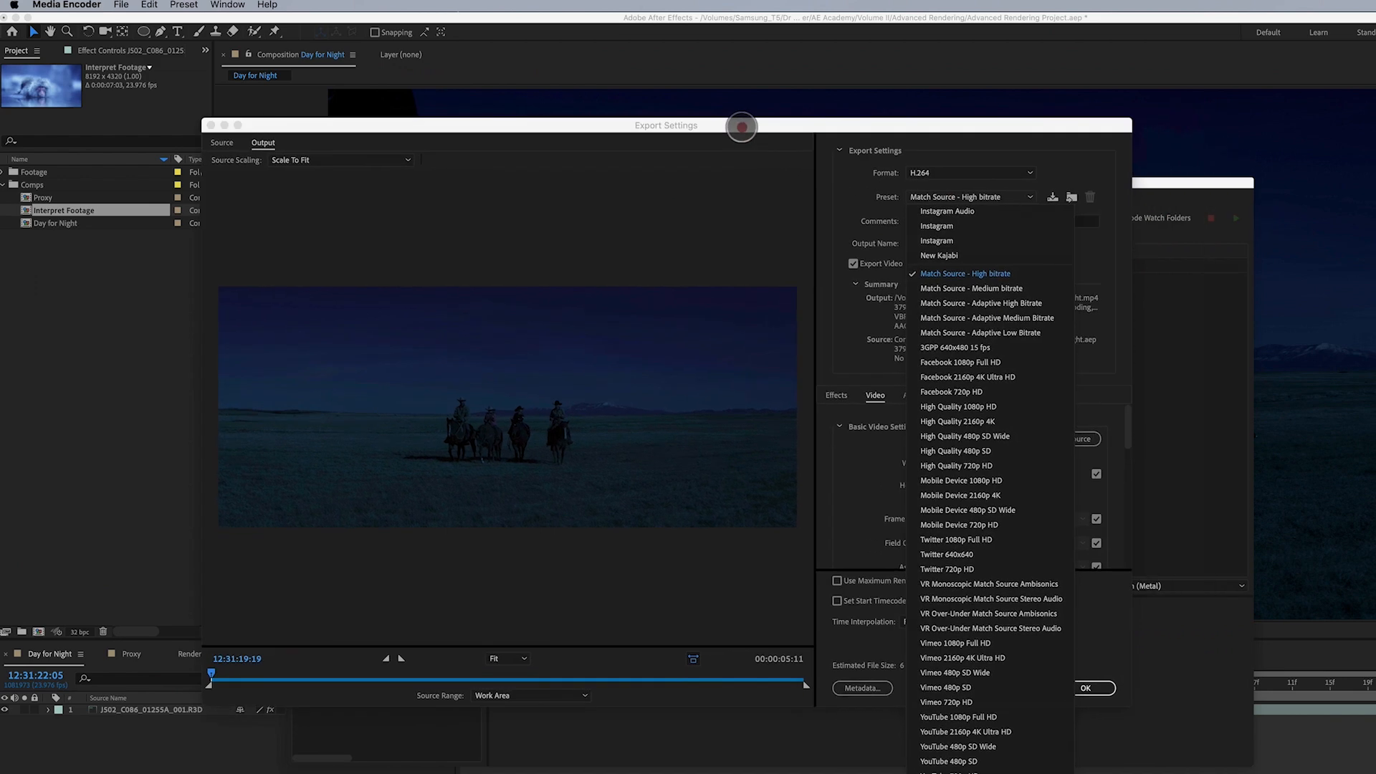
pyautogui.click(737, 129)
pyautogui.click(942, 199)
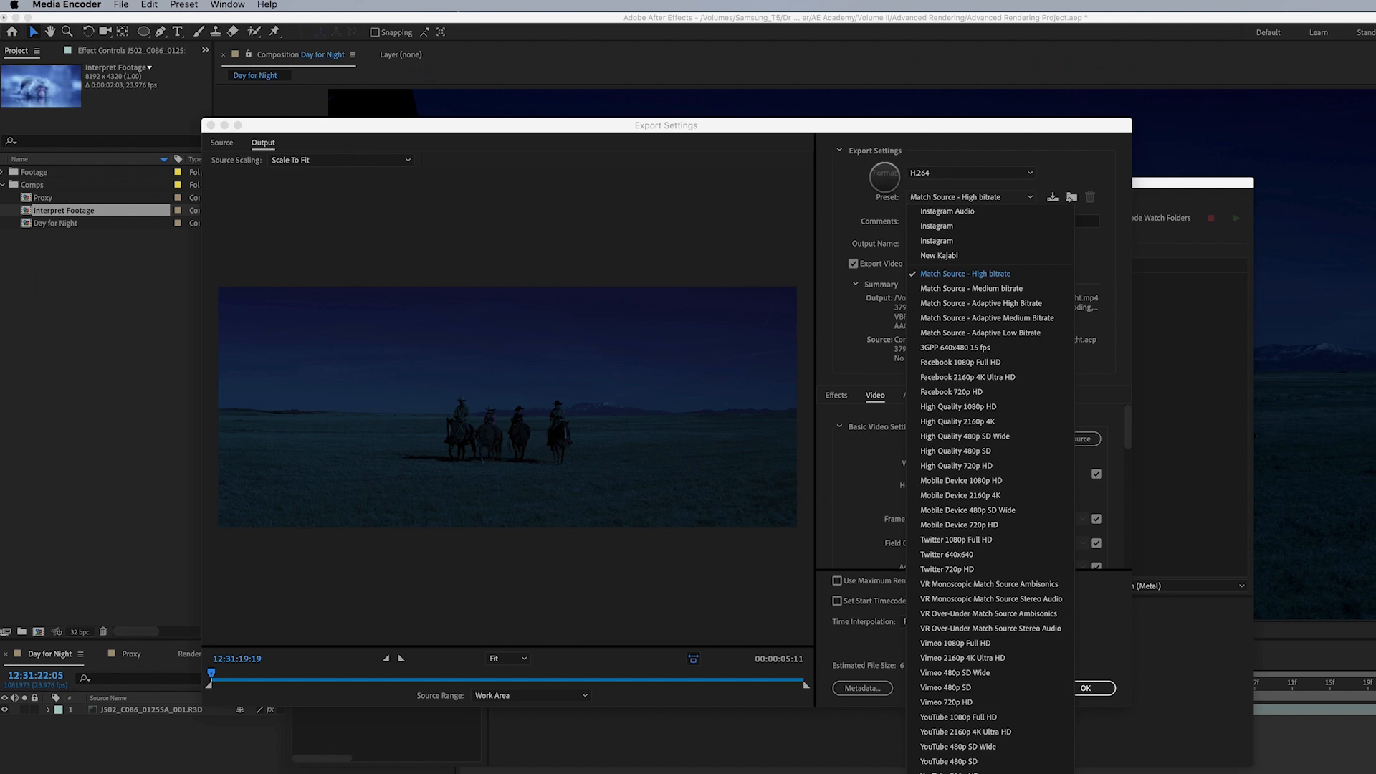
# Set the export format to QuickTime with the Apple ProRes 422 HQ preset.
pyautogui.click(946, 173)
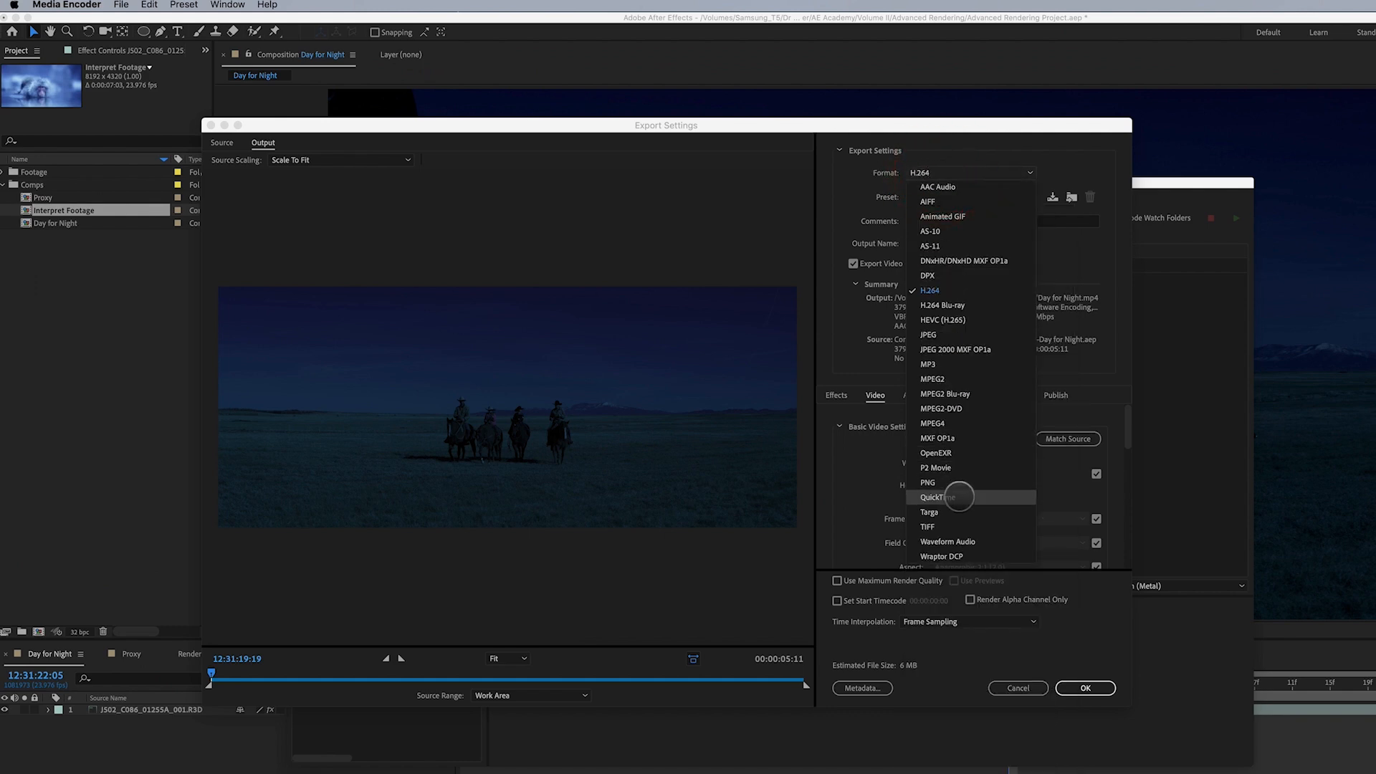
pyautogui.click(959, 497)
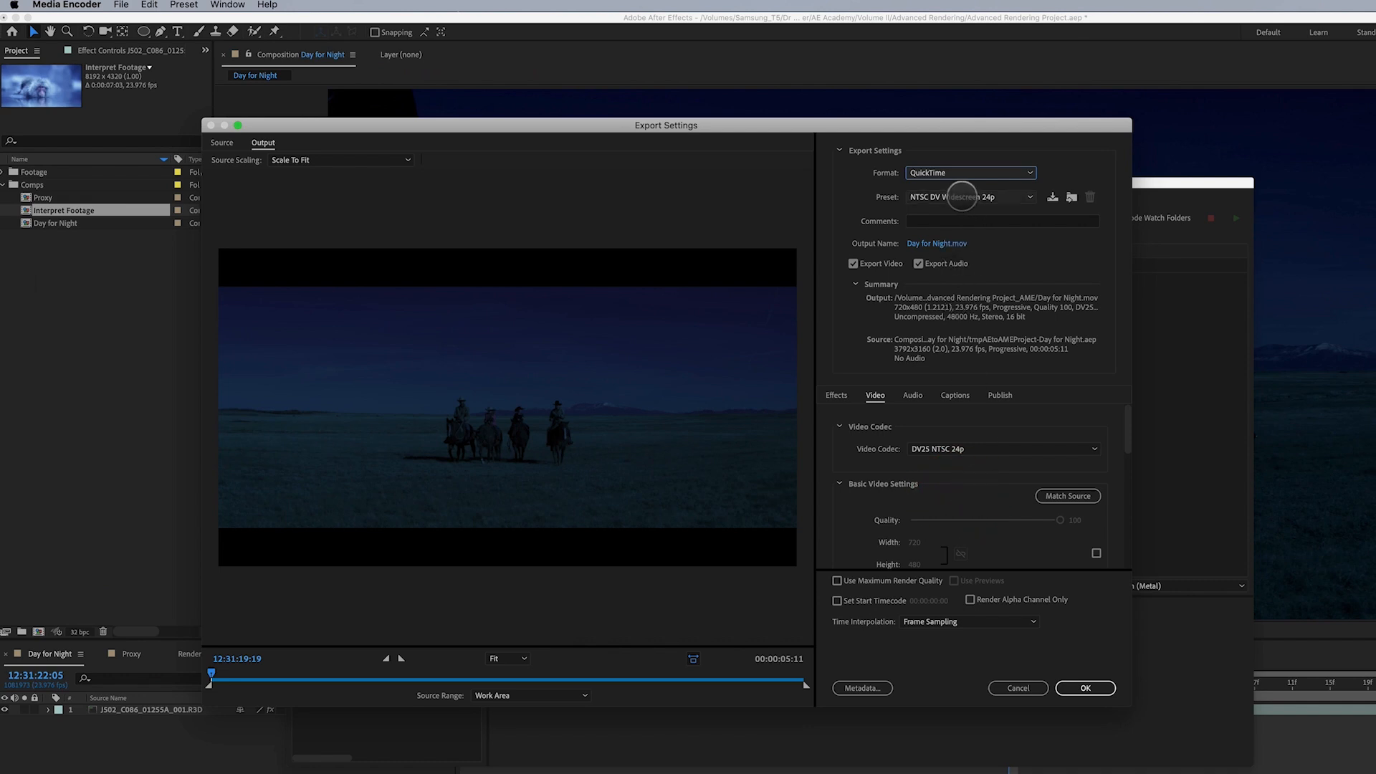
pyautogui.click(961, 196)
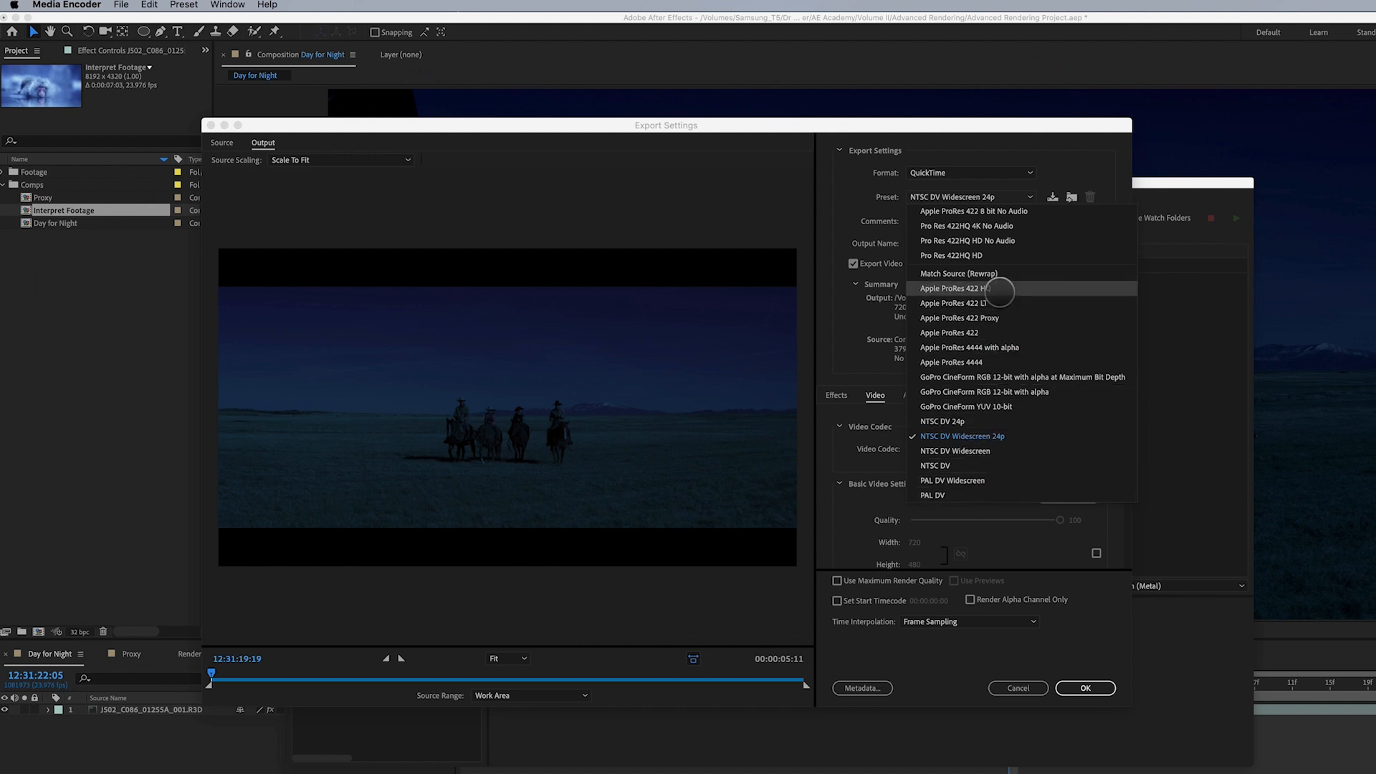
pyautogui.click(1002, 289)
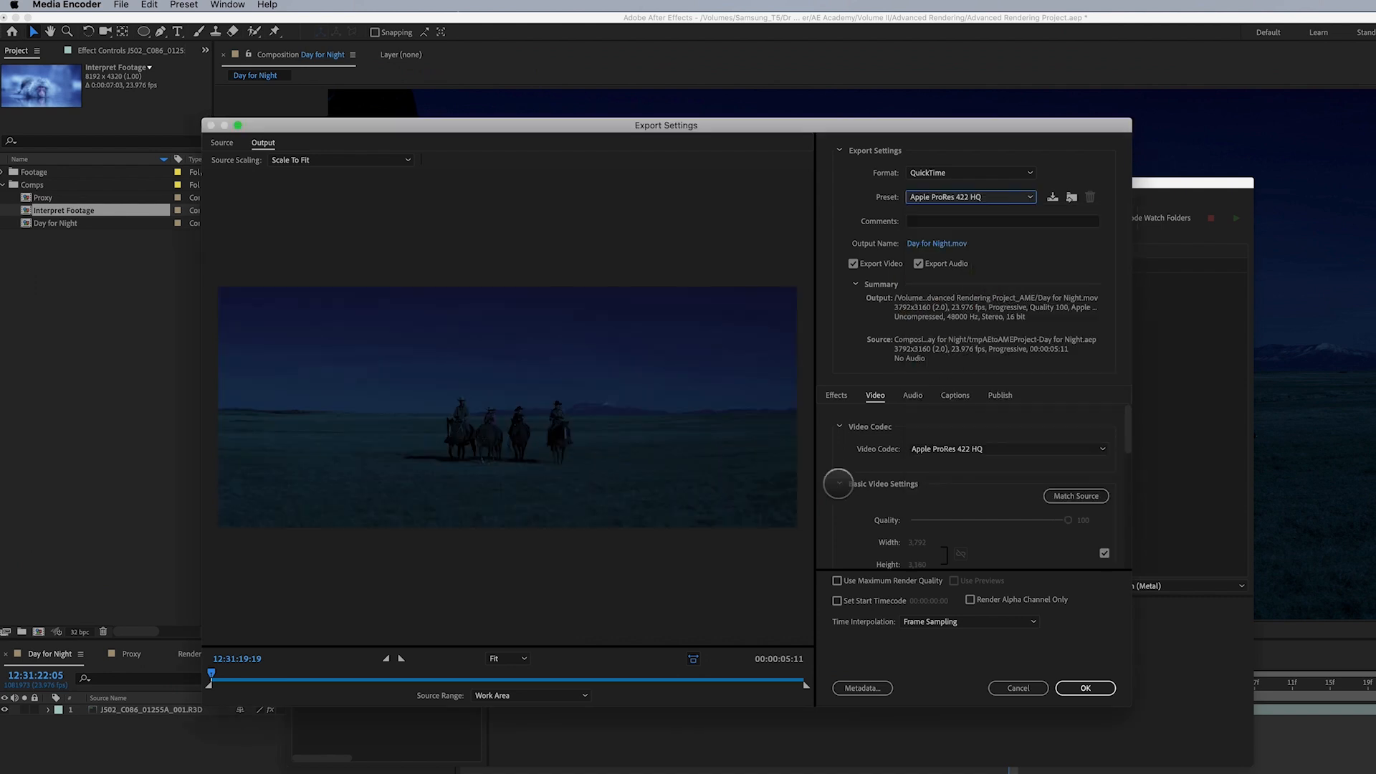
# Scrub the export preview to 12:31:21:06, inspect it at 100% zoom and return it to Fit.
pyautogui.click(227, 673)
pyautogui.moveTo(226, 672); pyautogui.dragTo(367, 671)
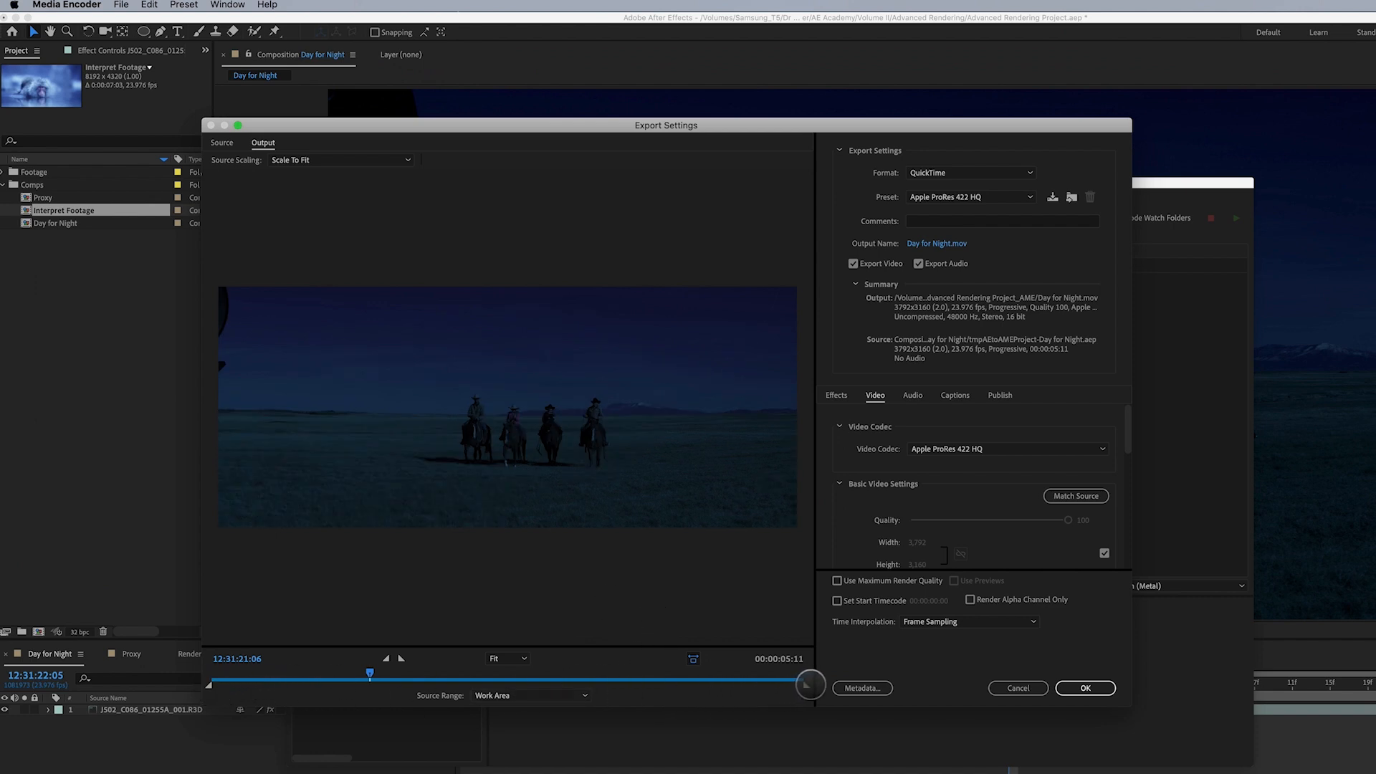
pyautogui.click(513, 659)
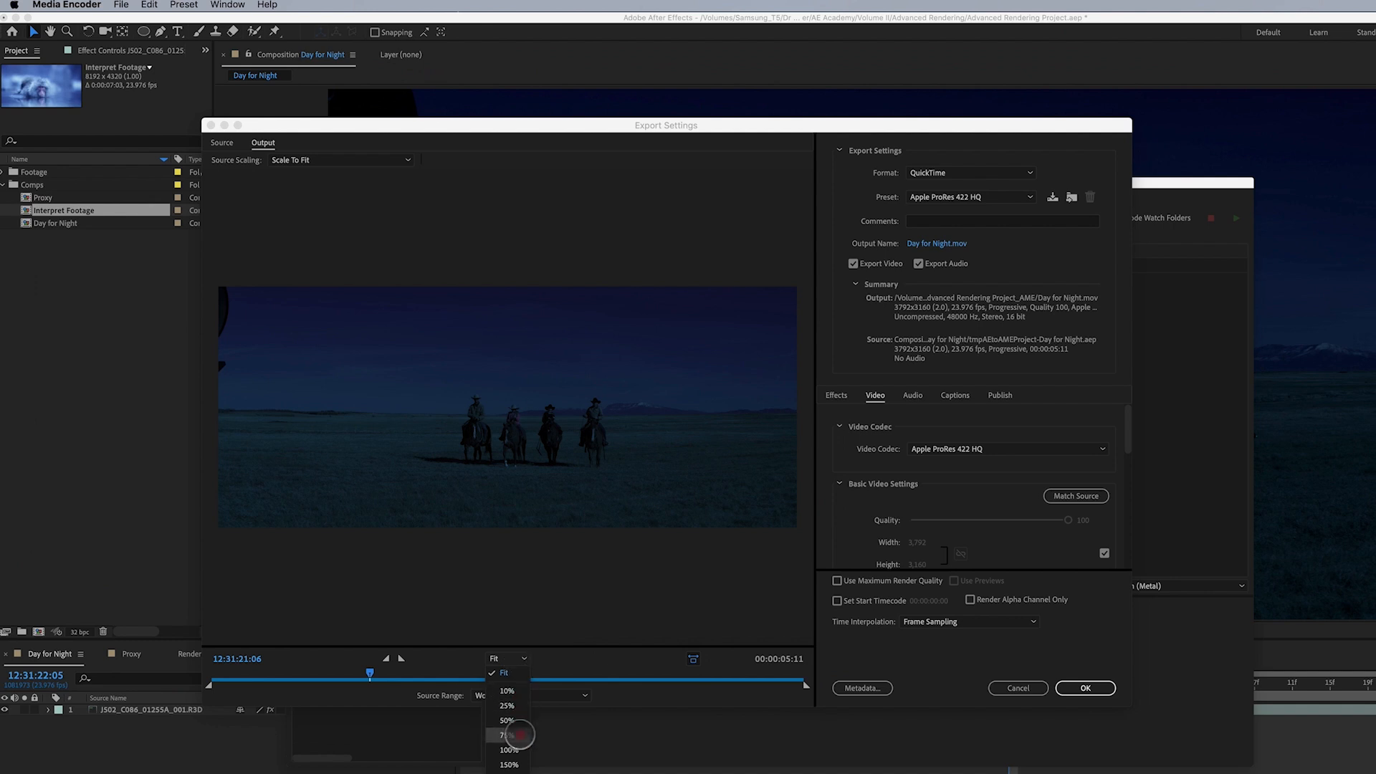
pyautogui.click(513, 750)
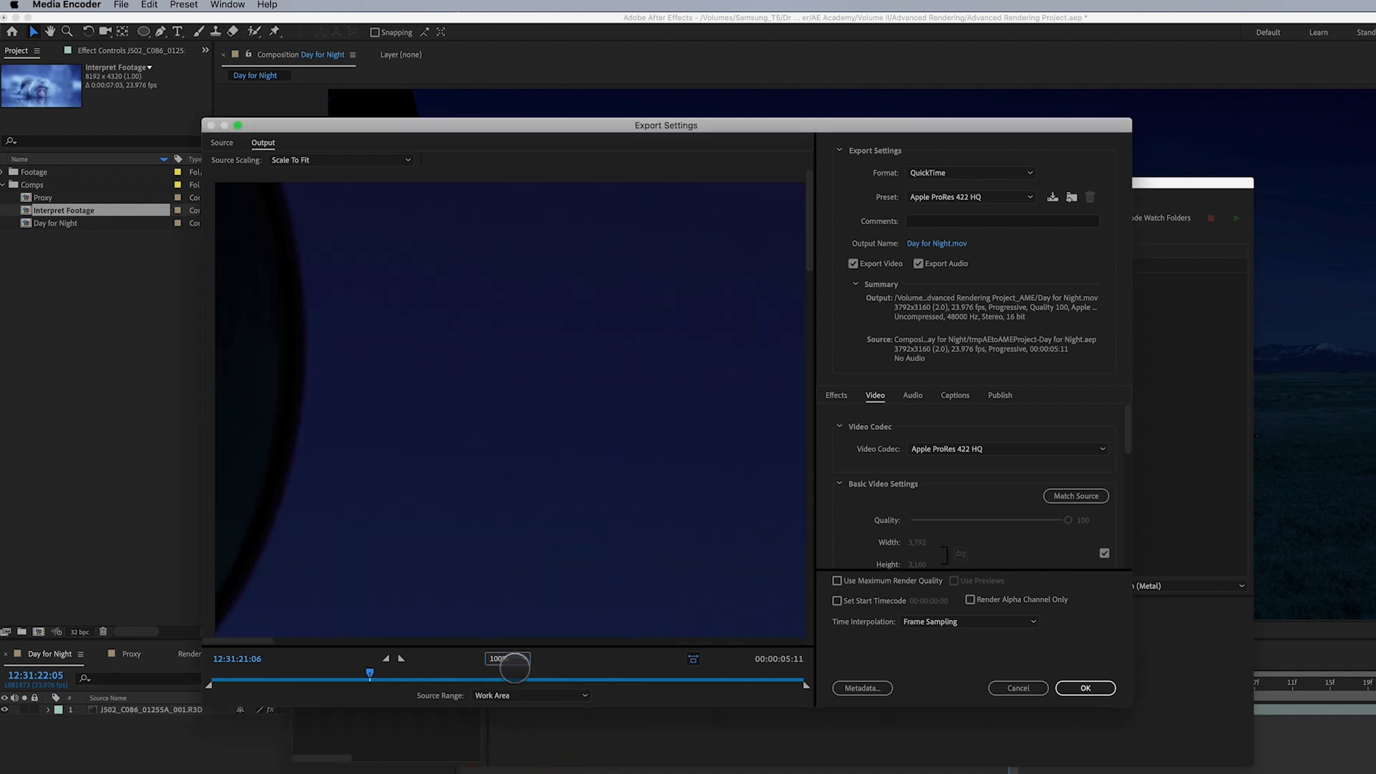
pyautogui.click(506, 658)
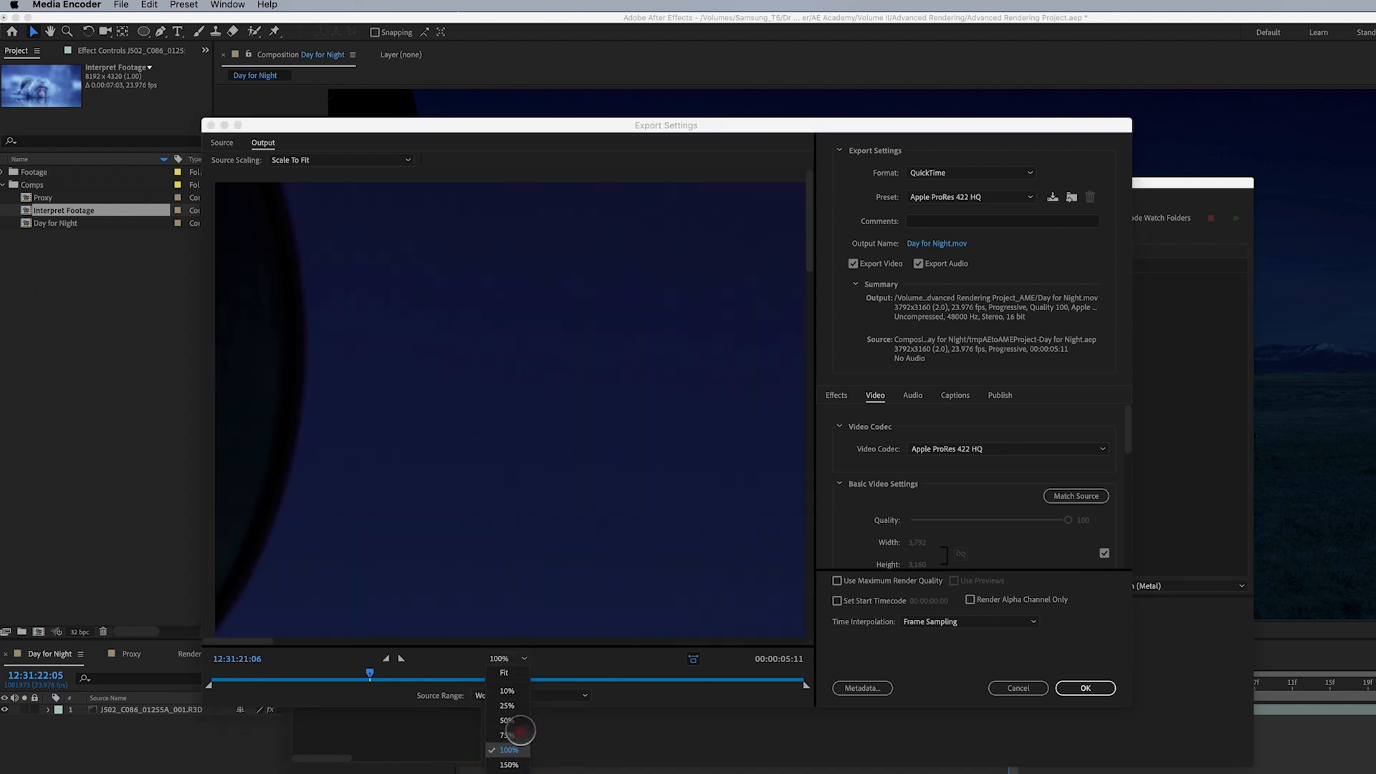
pyautogui.click(518, 672)
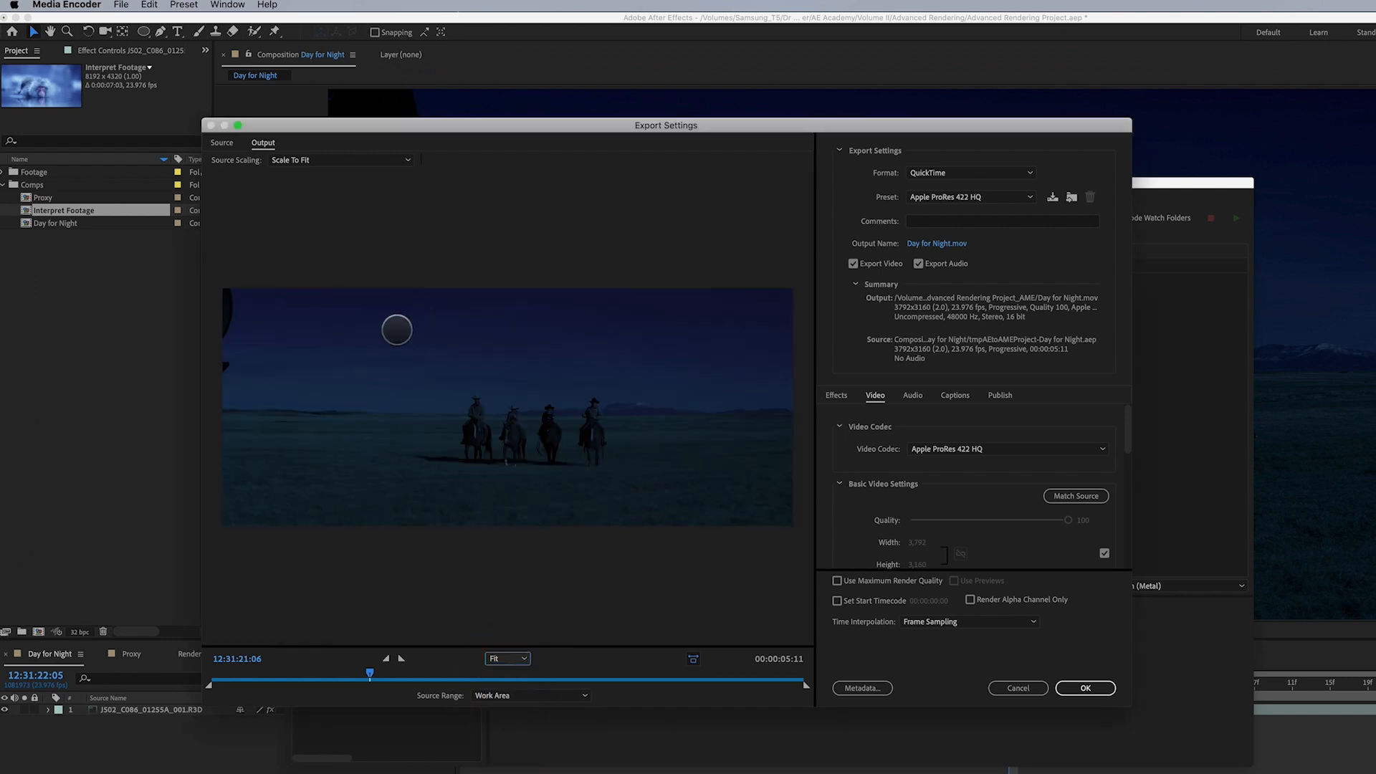
# Review the source scaling options for the output.
pyautogui.click(405, 160)
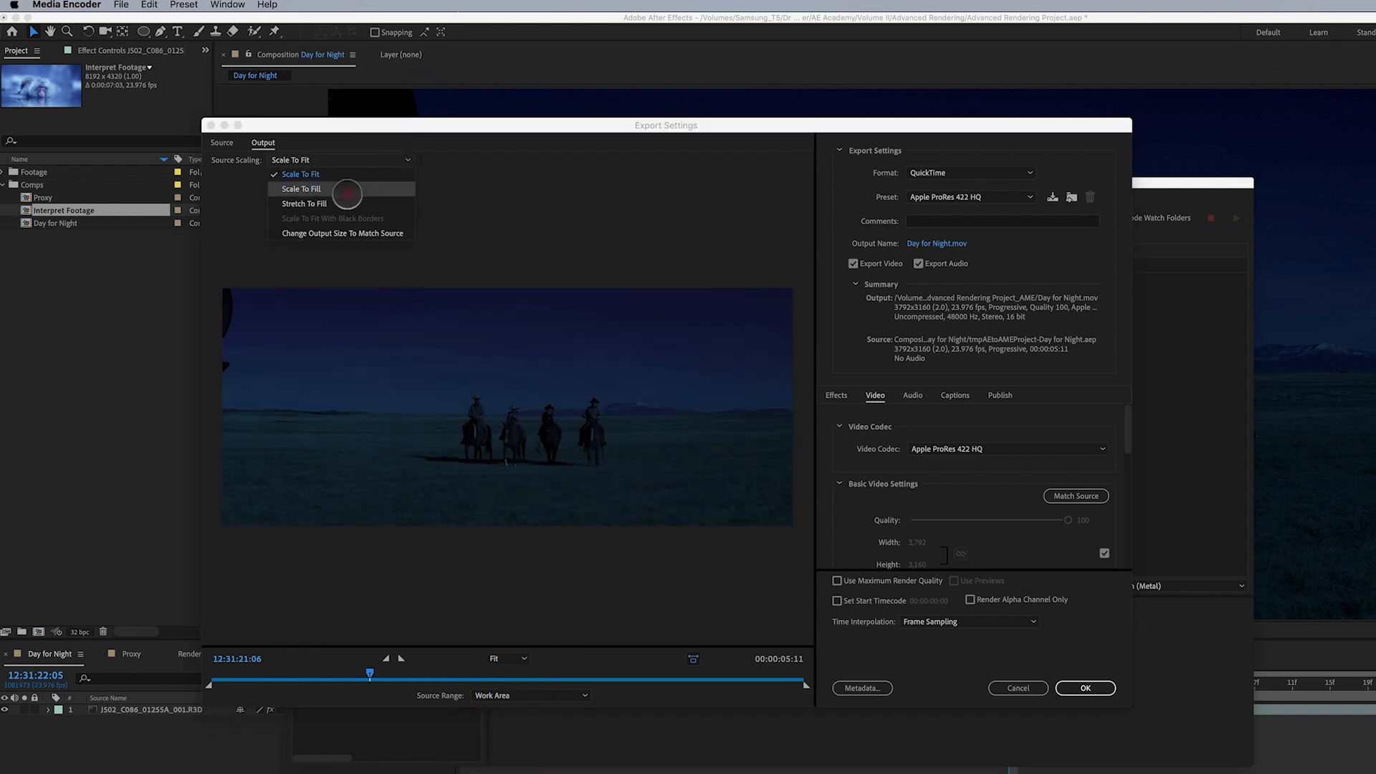
pyautogui.click(345, 187)
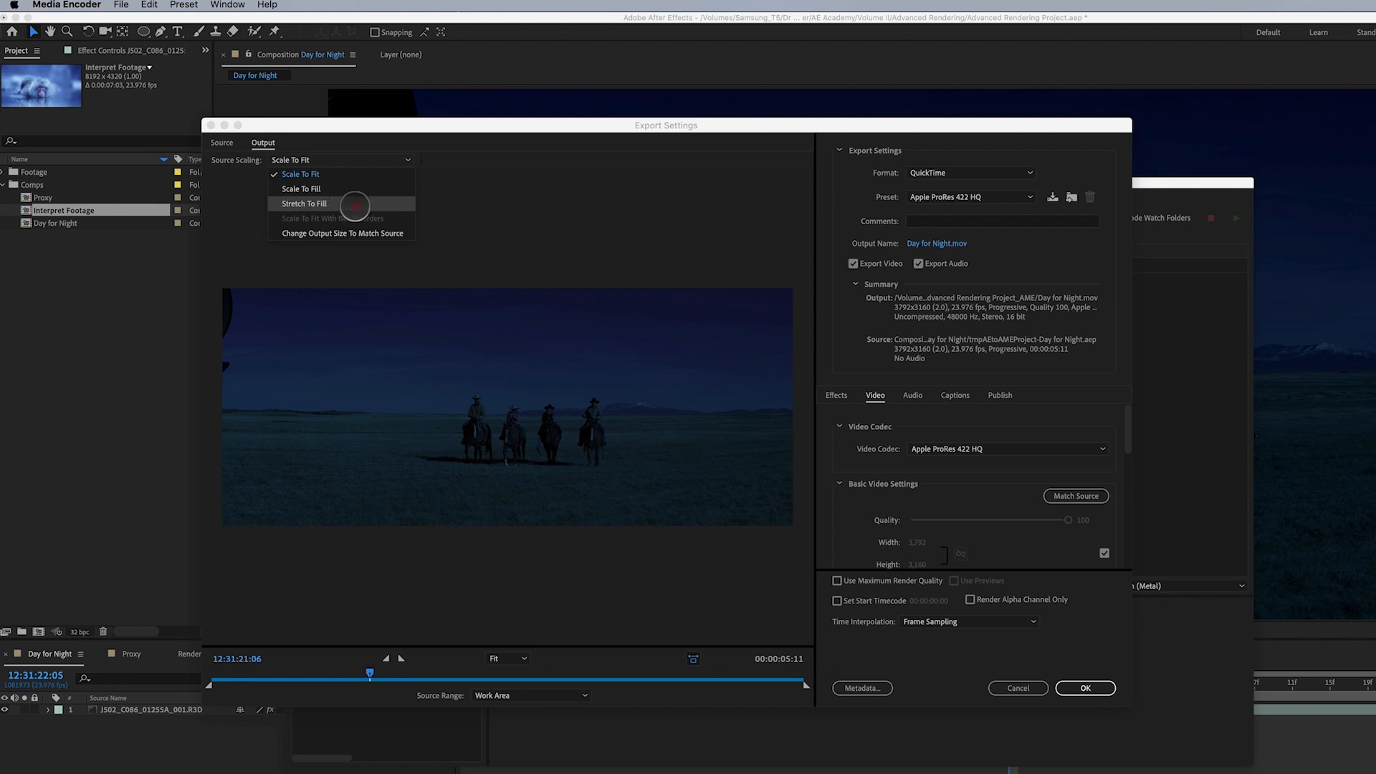
pyautogui.click(717, 230)
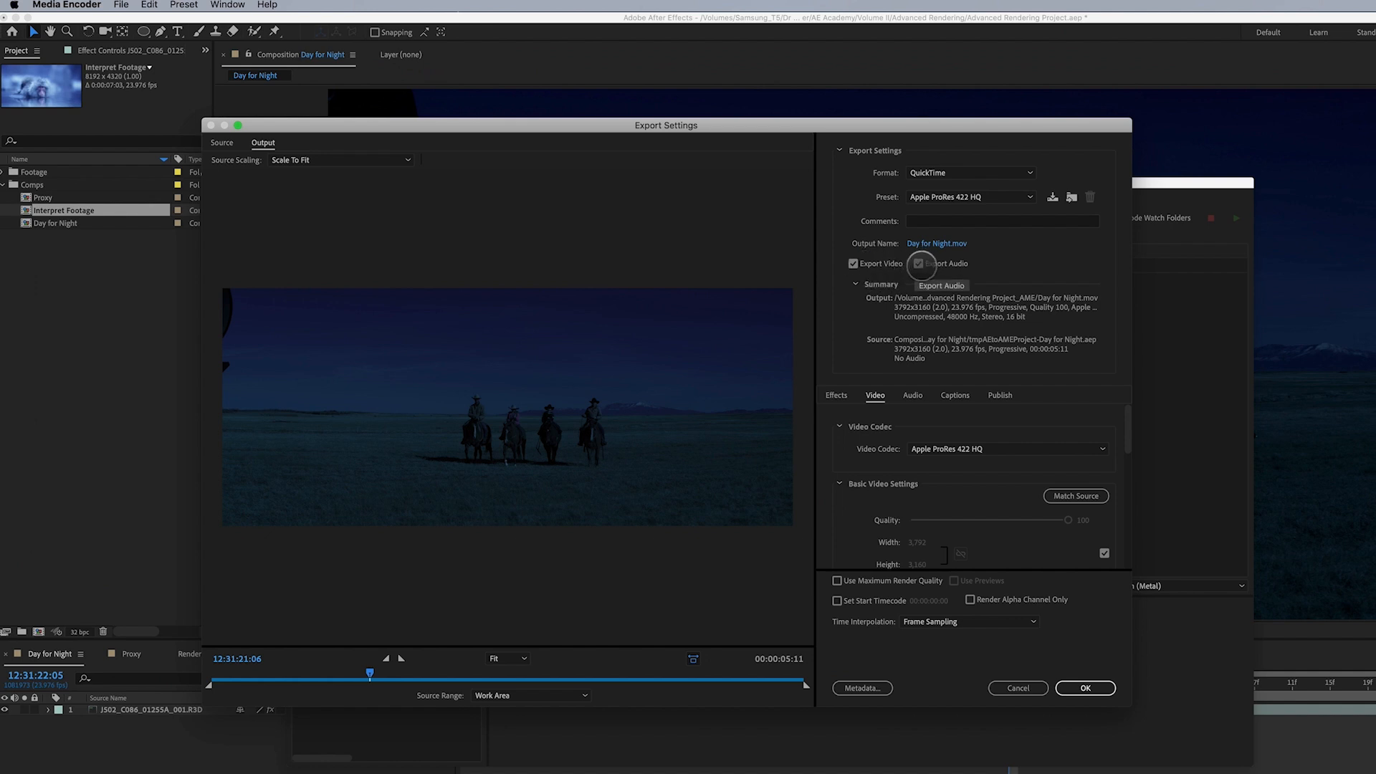
# Exclude audio from the export and check the name and save location of the output file.
pyautogui.click(919, 264)
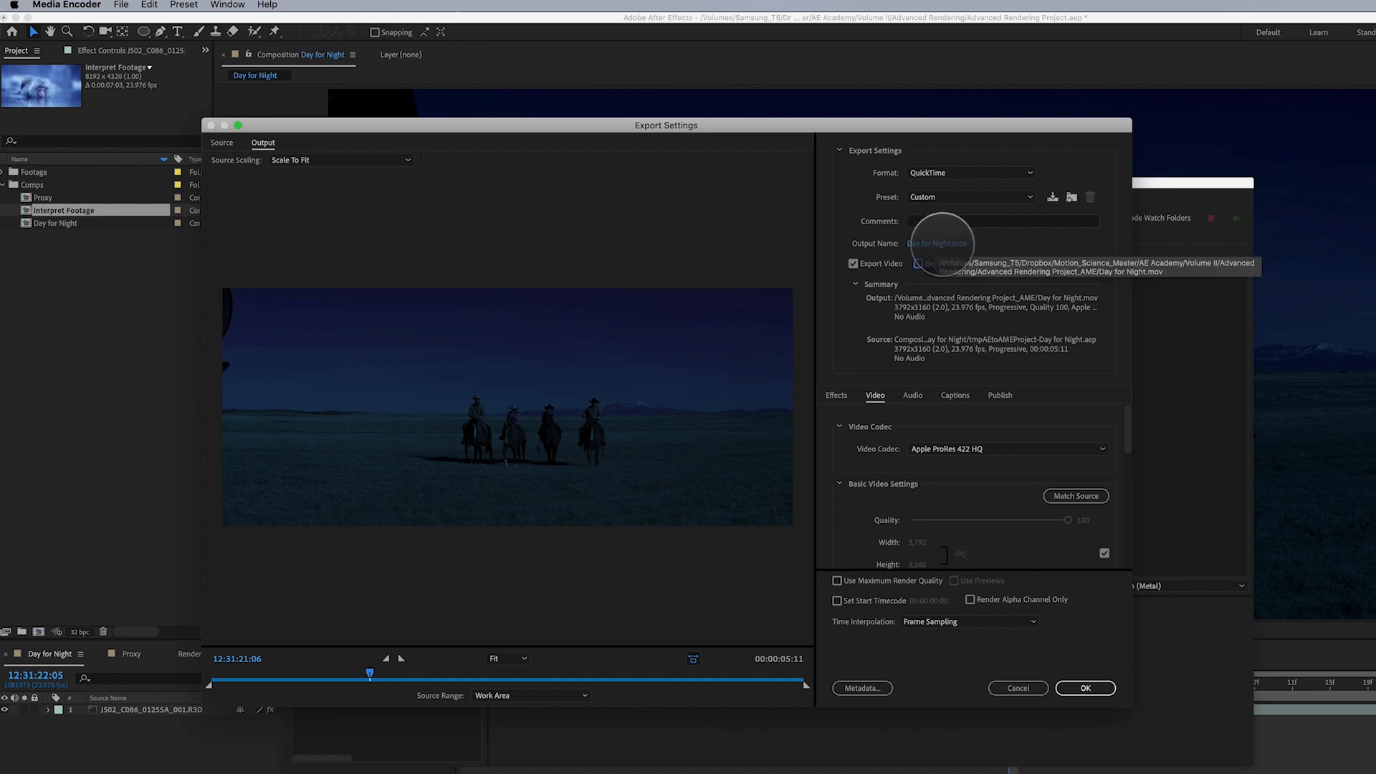
pyautogui.click(936, 244)
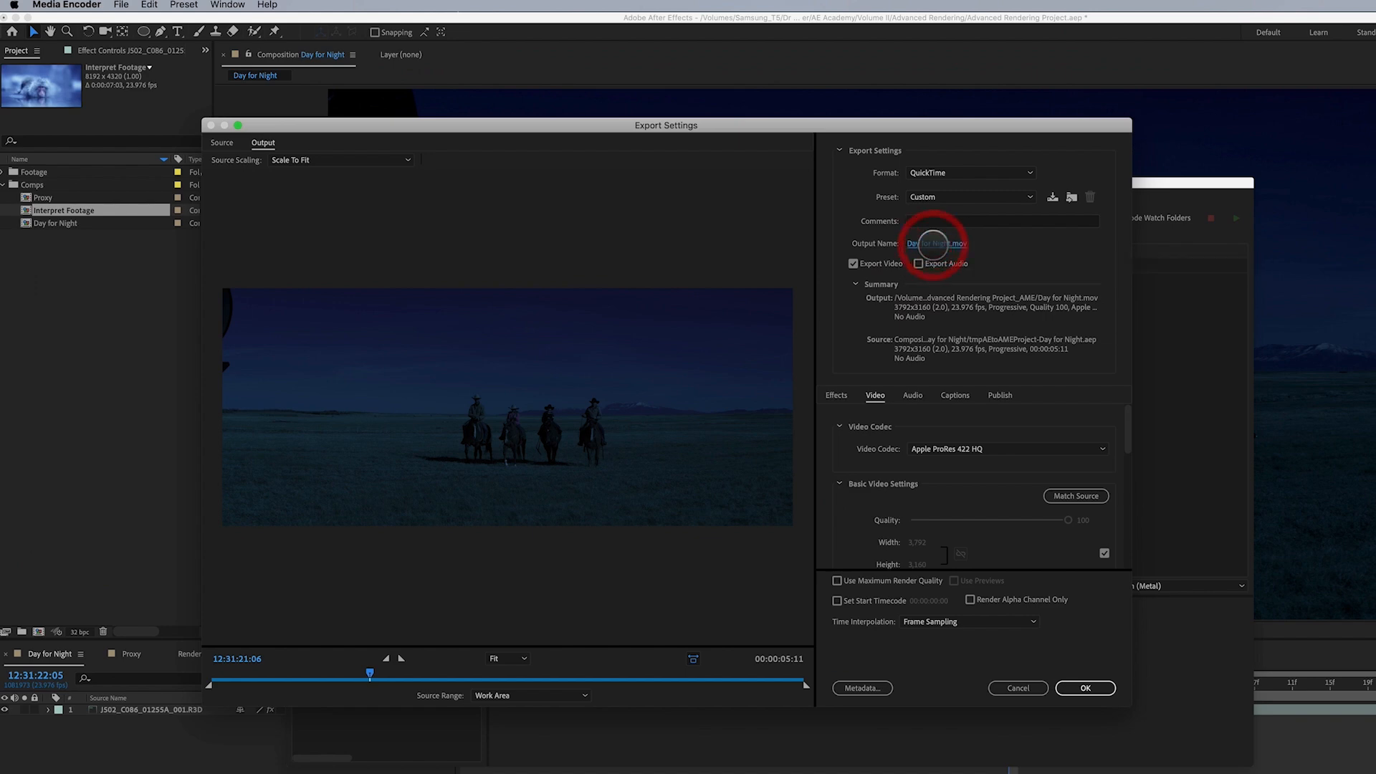
pyautogui.click(877, 465)
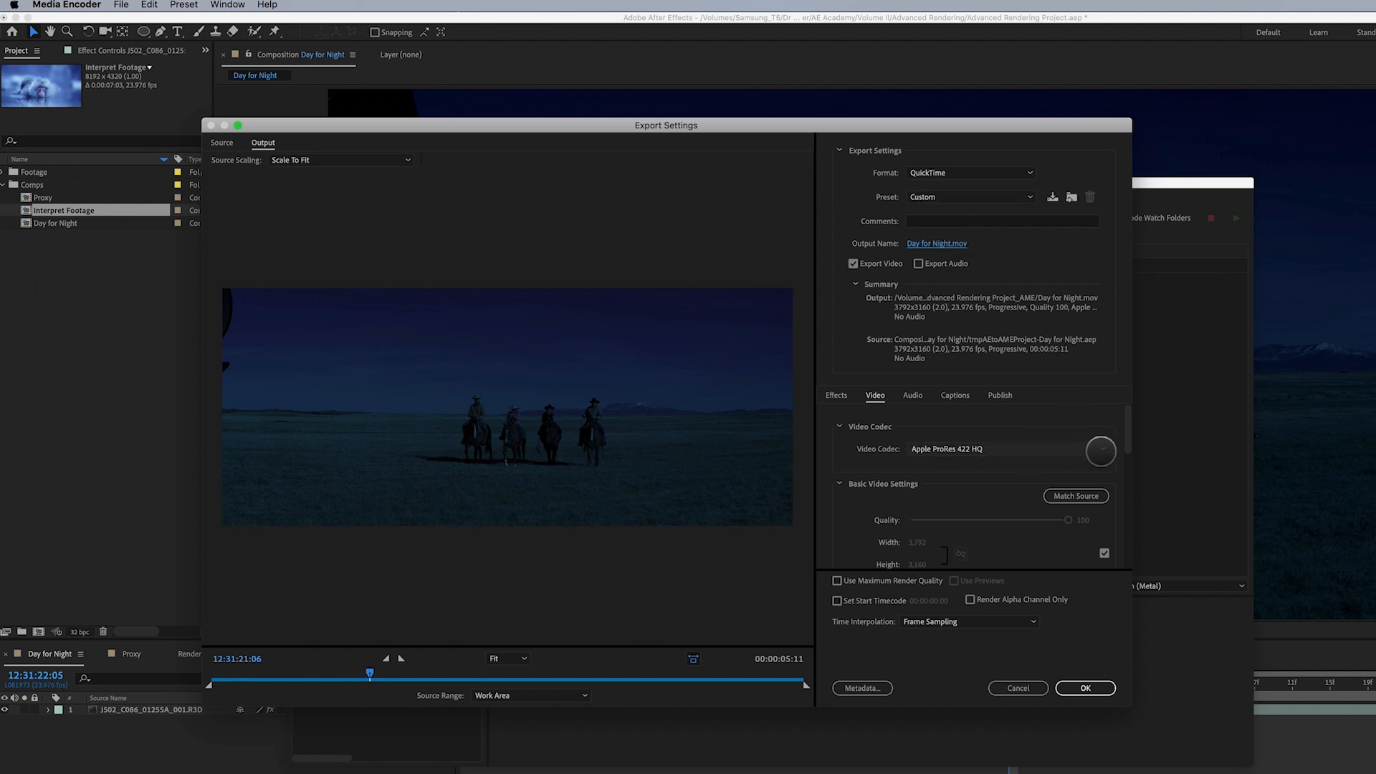
# Review the QuickTime video codecs and choose Apple ProRes 422 HQ.
pyautogui.click(1098, 449)
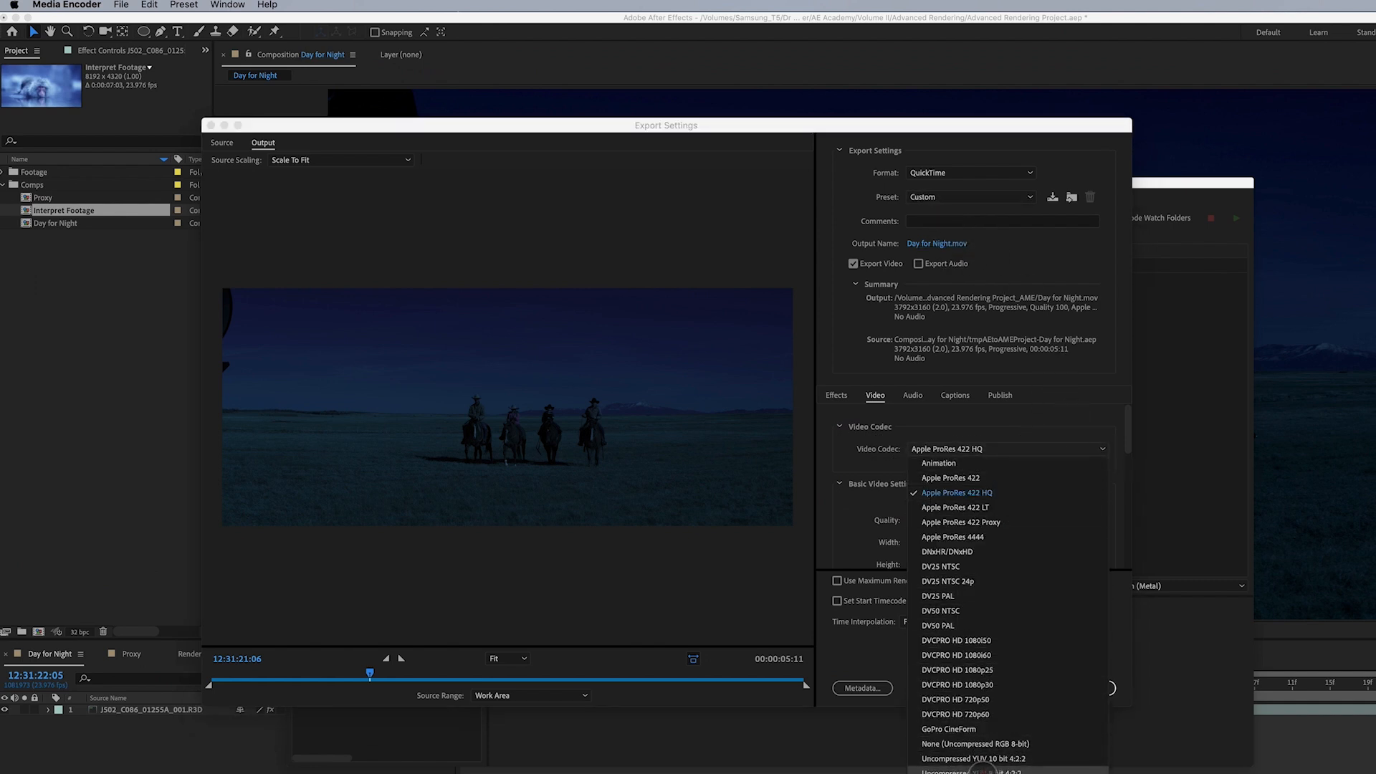
pyautogui.click(982, 492)
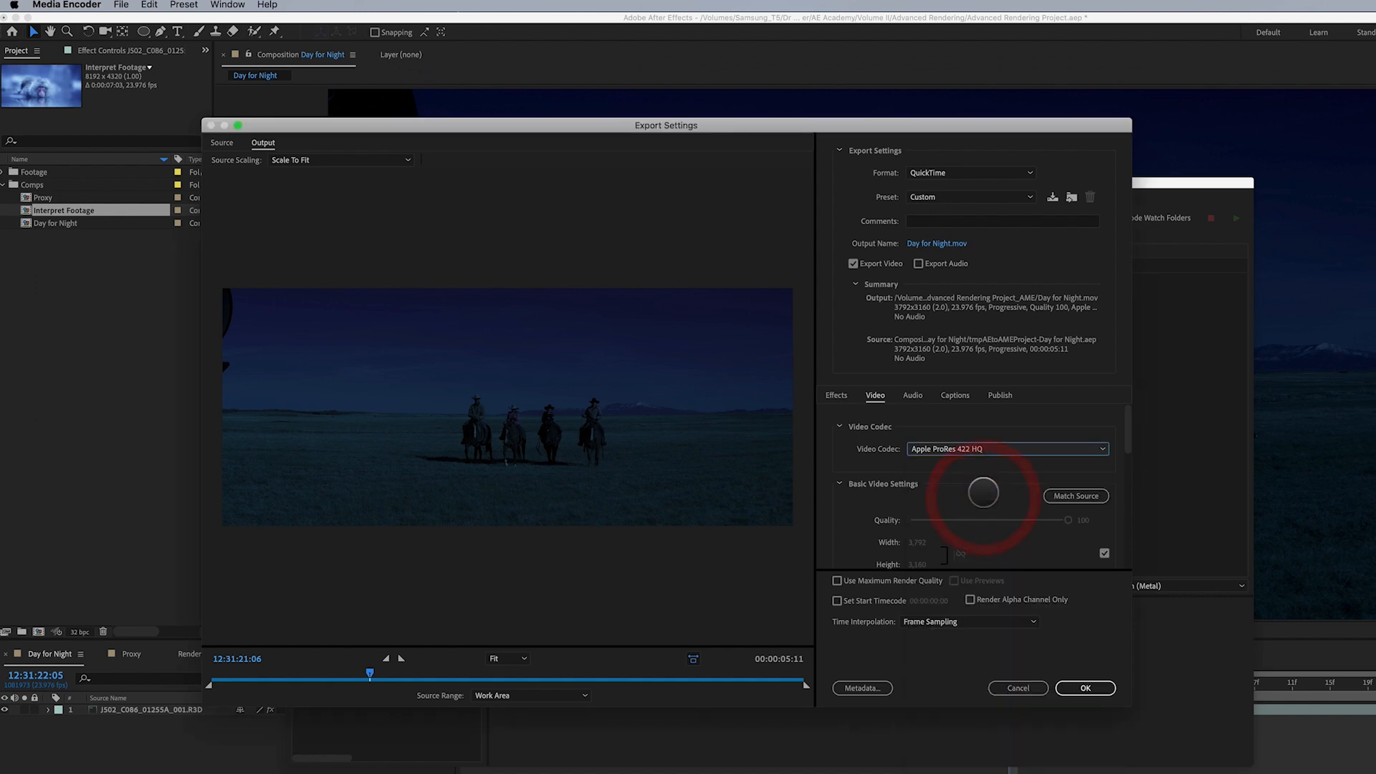
# Unlock the output width and height from the source for custom sizing, and restore the source match.
pyautogui.moveTo(1128, 431); pyautogui.dragTo(1125, 447)
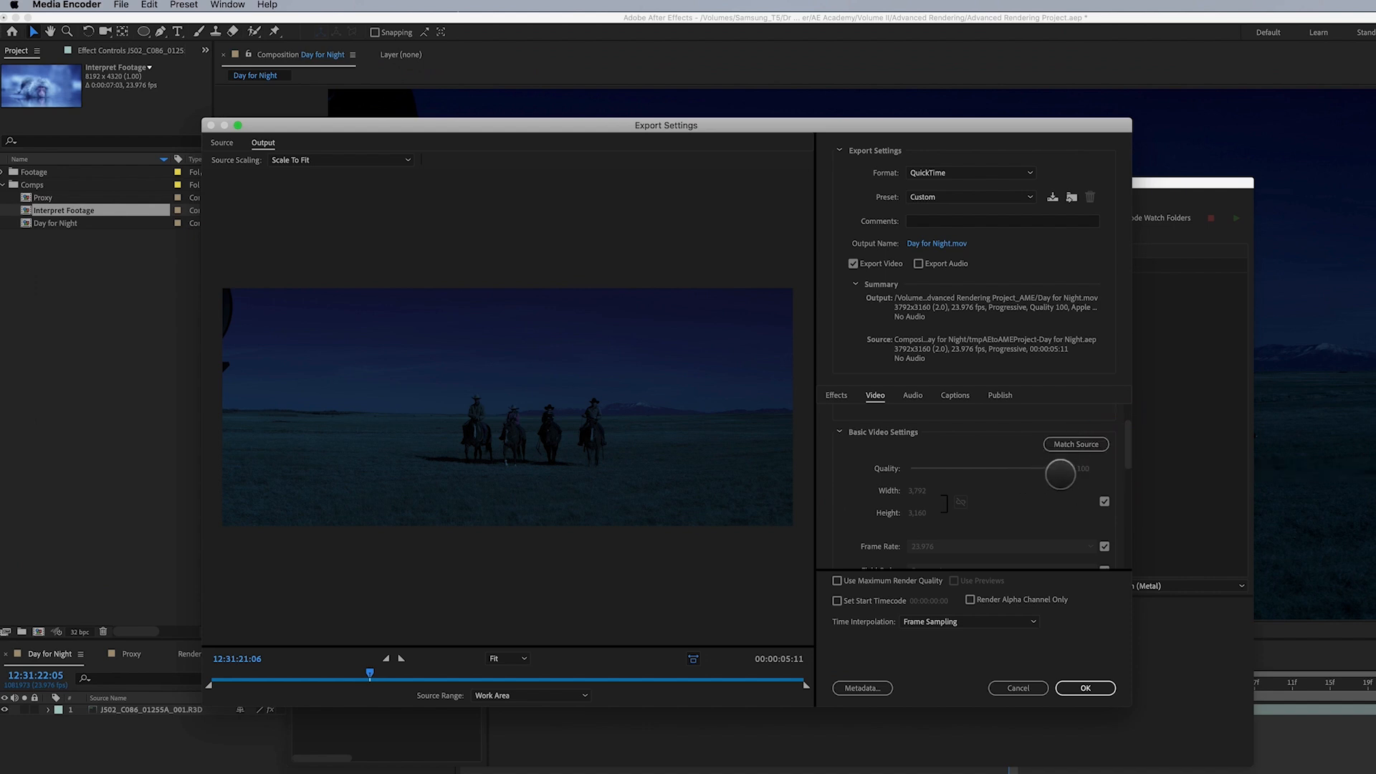
pyautogui.moveTo(1127, 447); pyautogui.dragTo(1103, 468)
pyautogui.click(1102, 473)
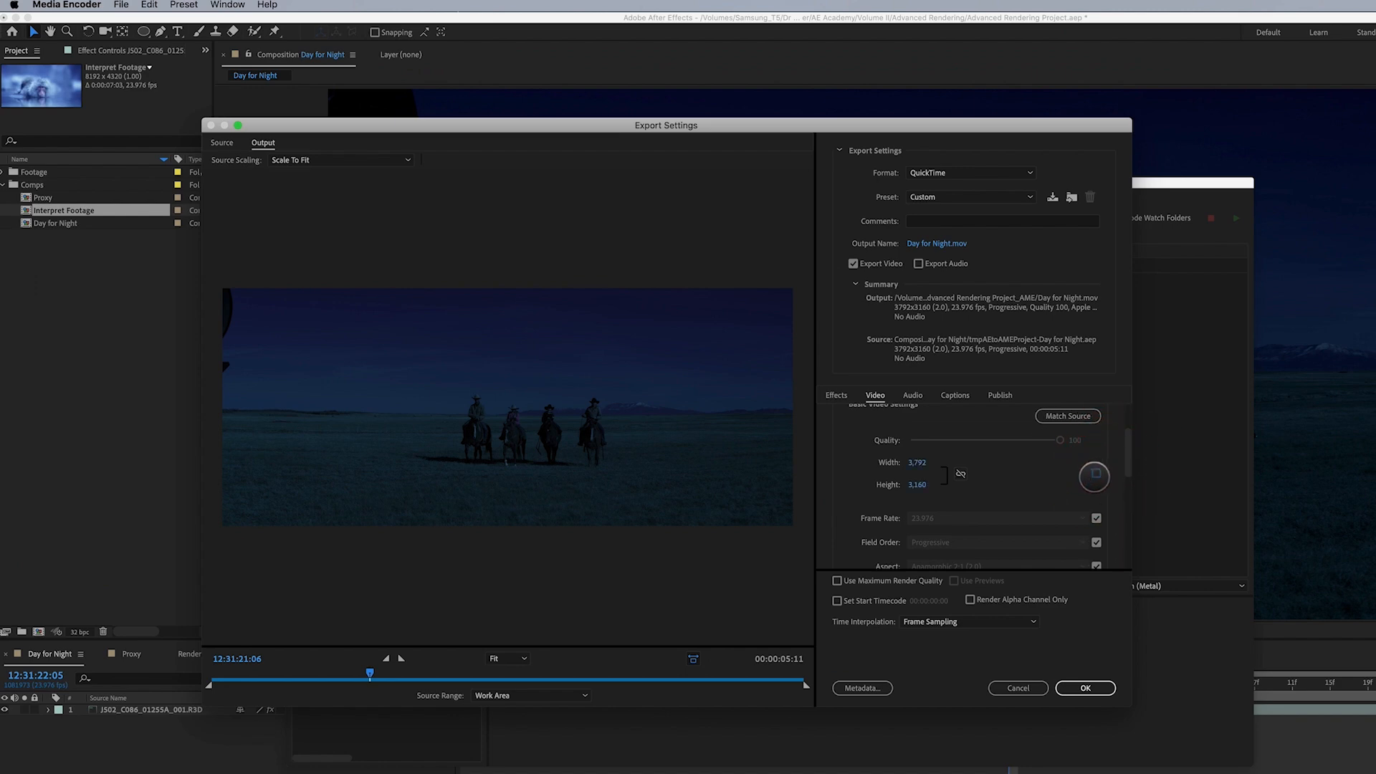
pyautogui.click(959, 473)
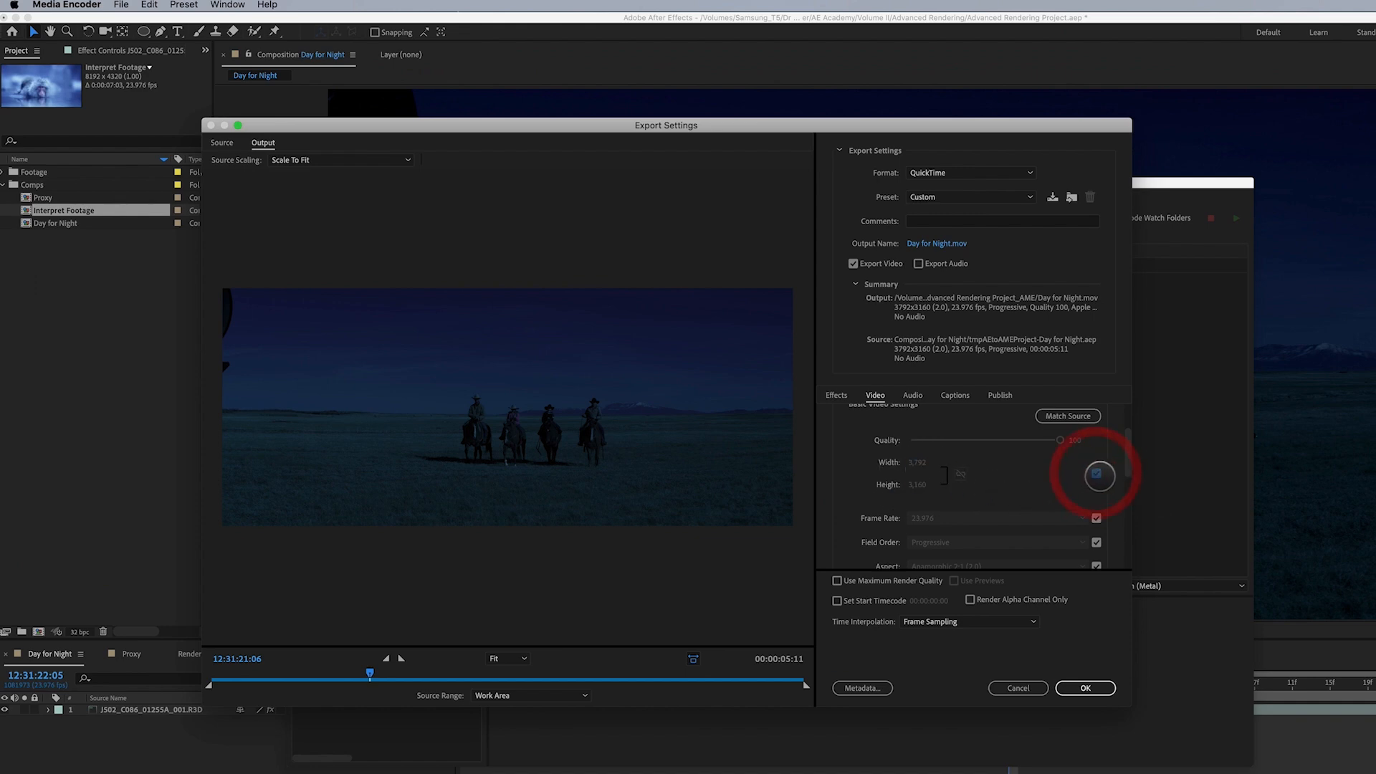
# Unlock the output frame rate from the source so a custom rate can be chosen.
pyautogui.scroll(-3, 1128, 462)
pyautogui.click(1097, 464)
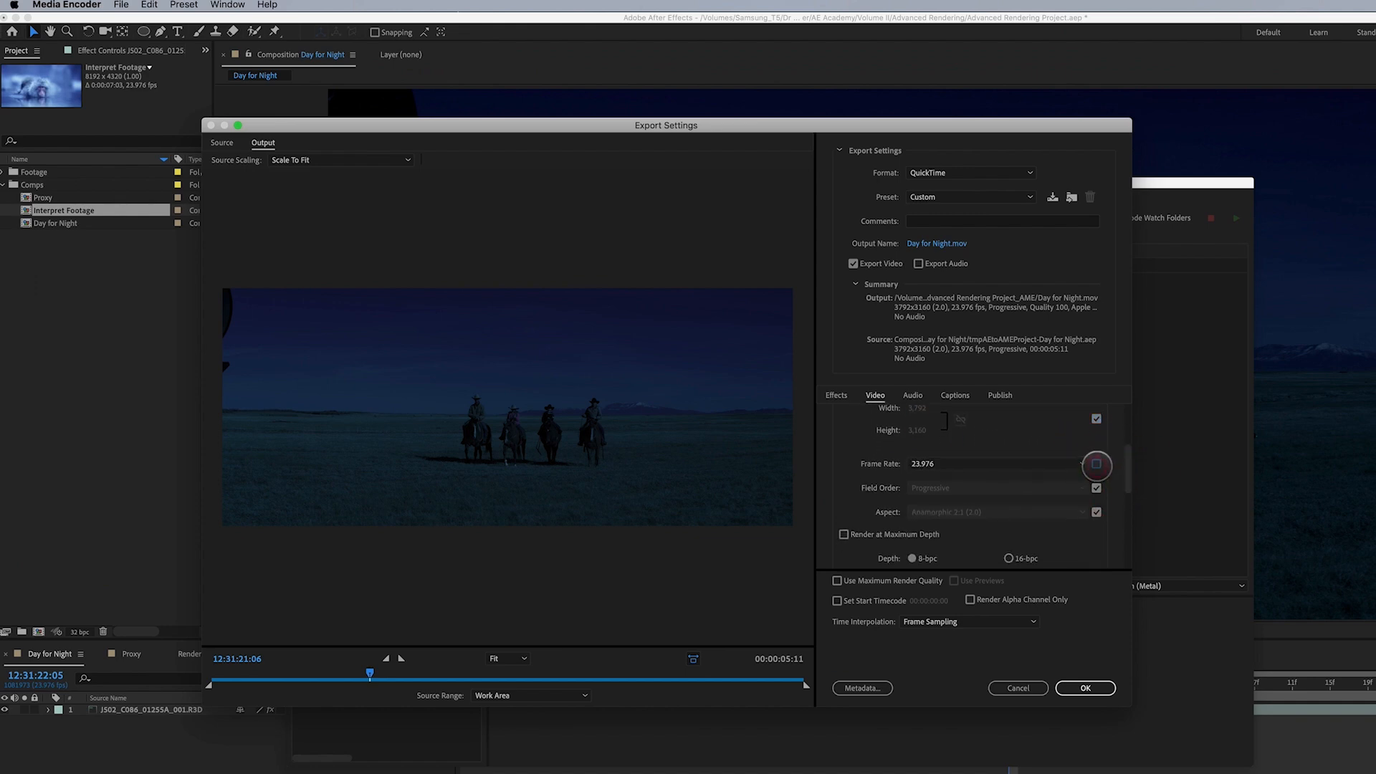
# Review the available output frame rates and match the frame rate to the source again.
pyautogui.click(1083, 464)
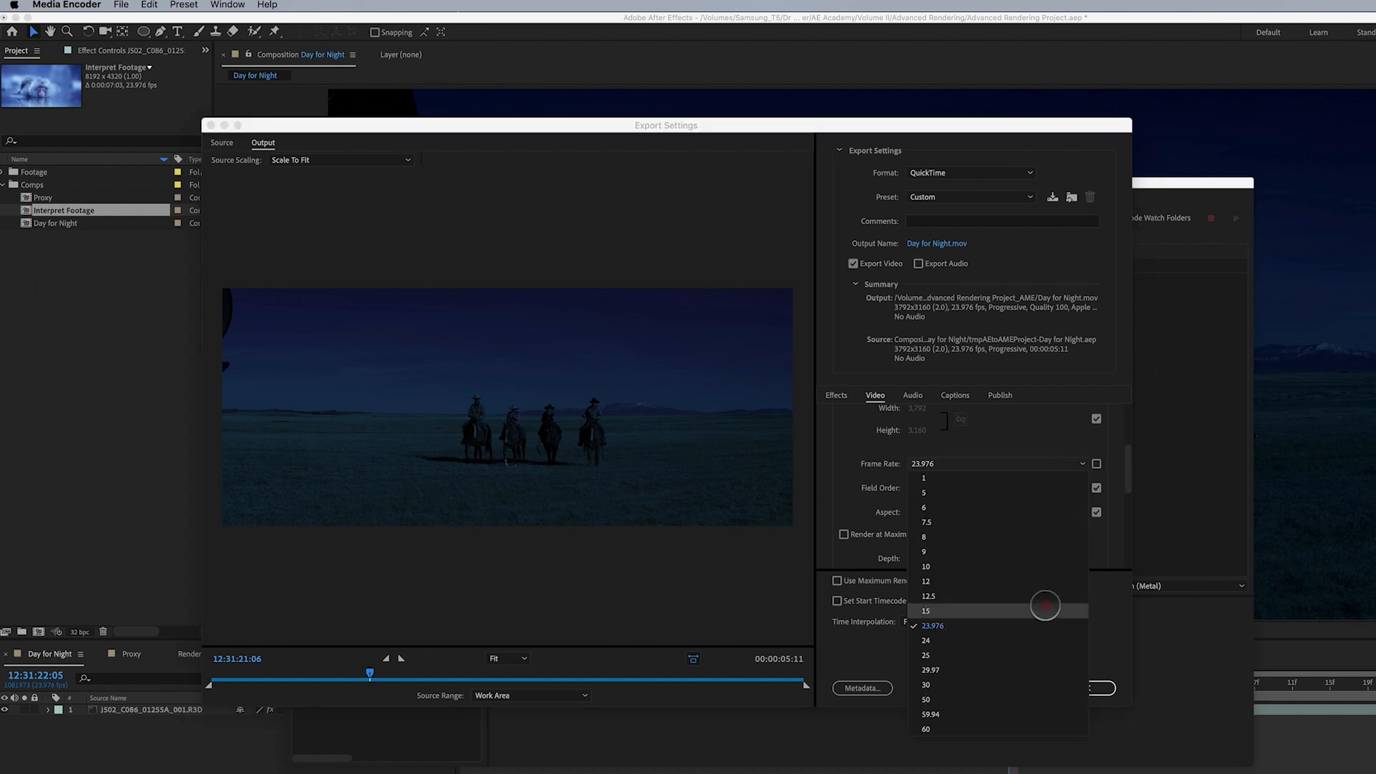
pyautogui.click(1097, 464)
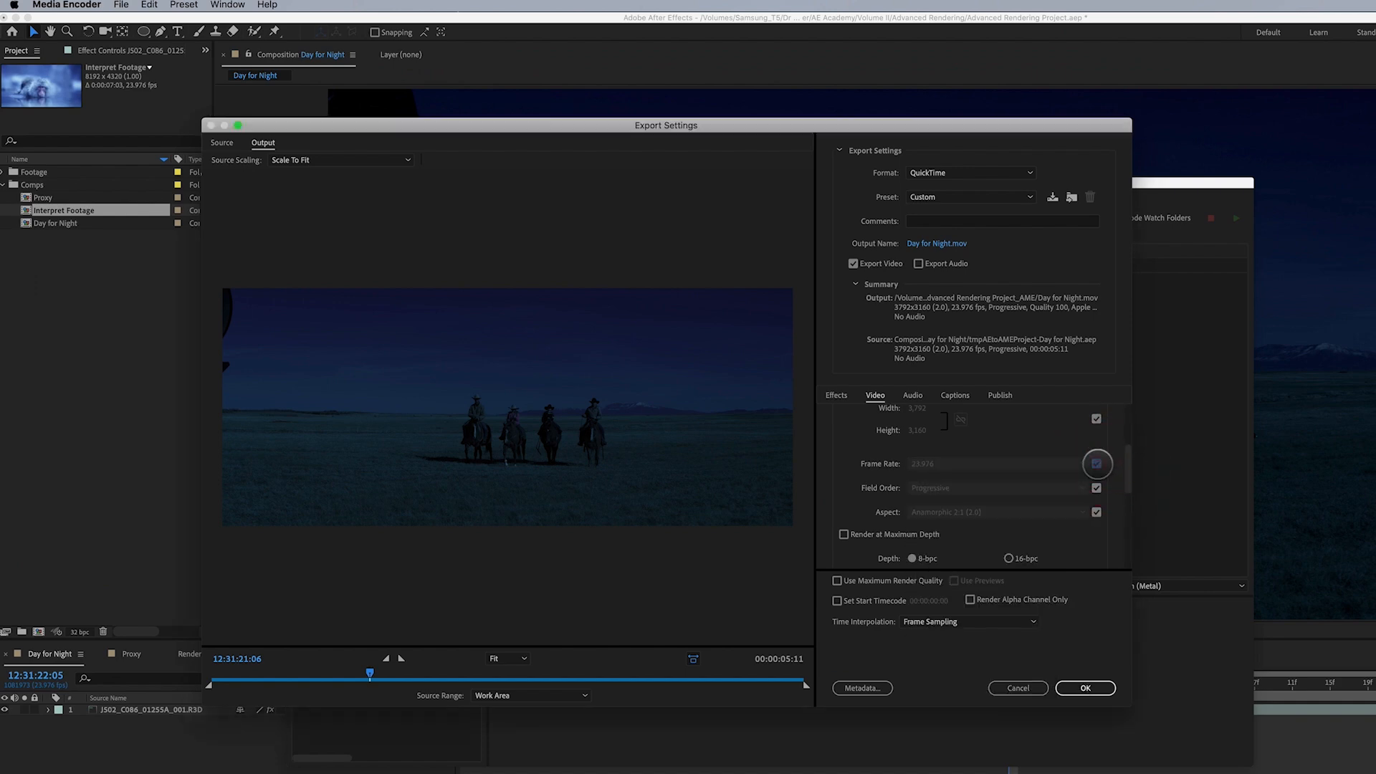
# Review the remaining video depth, bitrate and VR settings, and turn on maximum render quality.
pyautogui.moveTo(1126, 481); pyautogui.dragTo(1116, 510)
pyautogui.click(1010, 496)
pyautogui.scroll(-1, 1126, 485)
pyautogui.click(883, 446)
pyautogui.moveTo(1126, 496); pyautogui.dragTo(1128, 528)
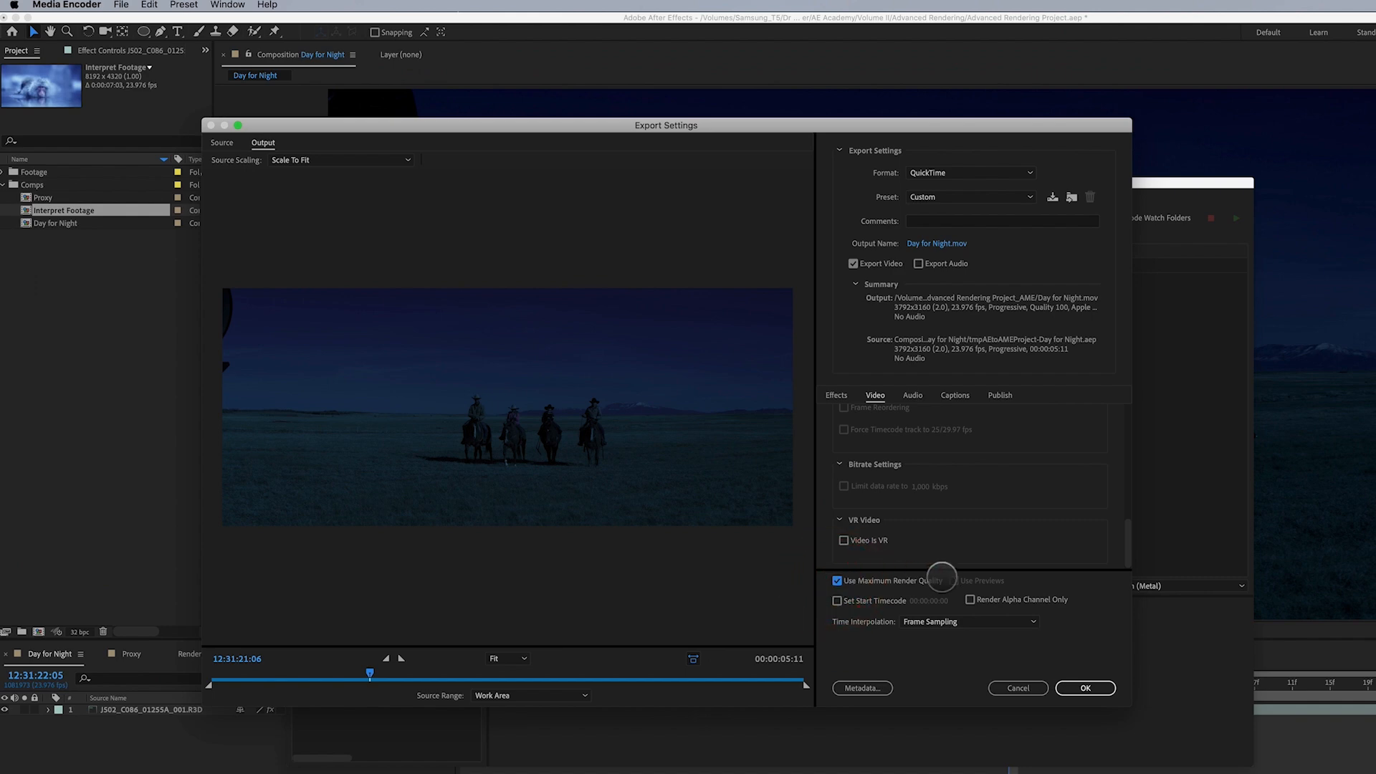
# Examine the metadata export options without changing them, and look through the effects that can be applied on export.
pyautogui.click(873, 682)
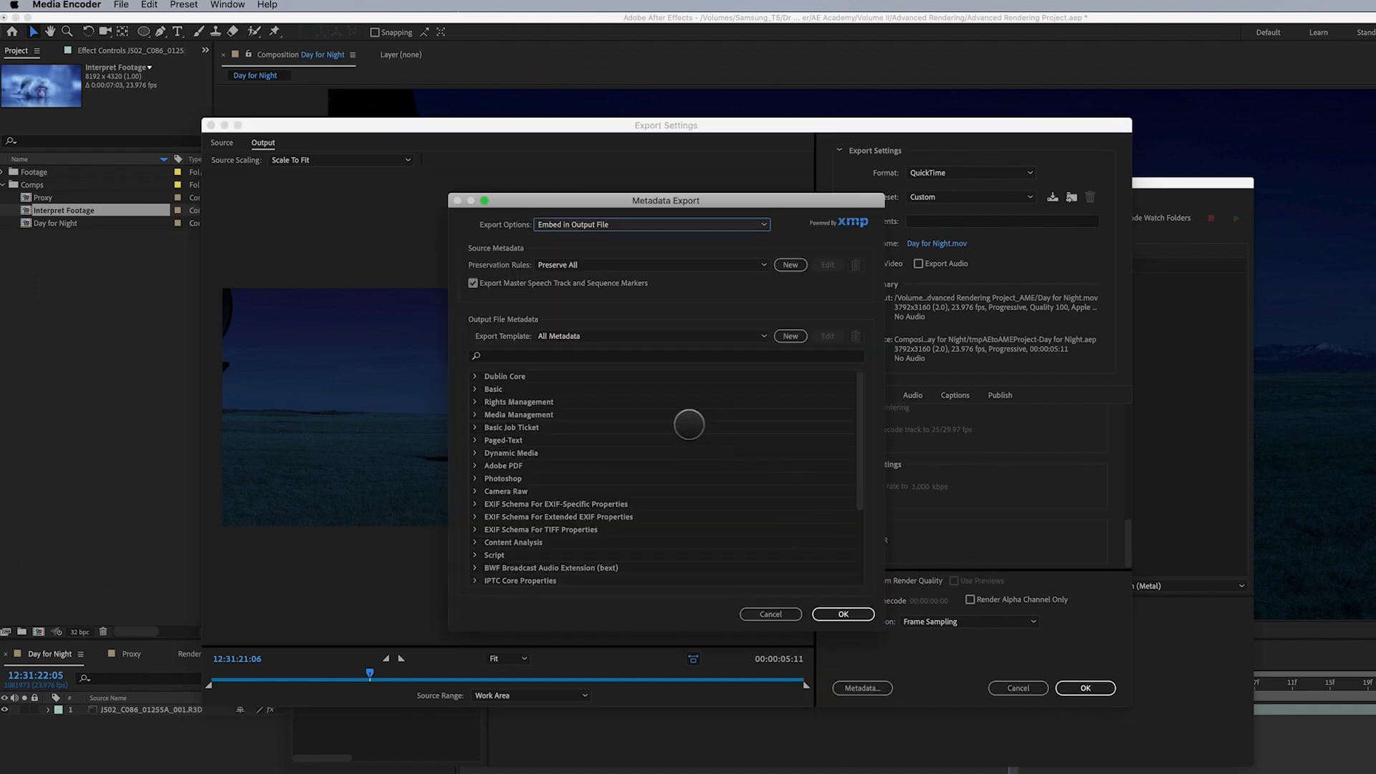
pyautogui.click(782, 615)
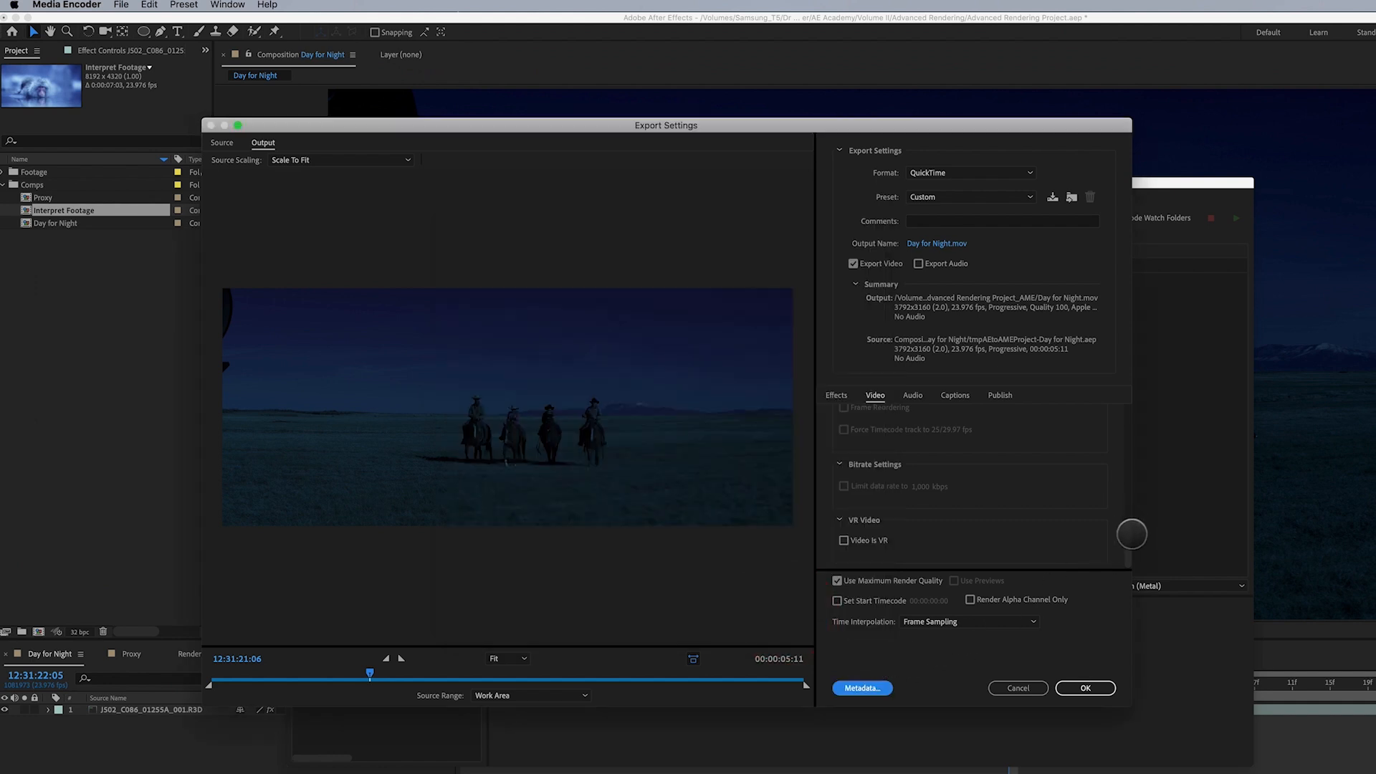
pyautogui.click(836, 394)
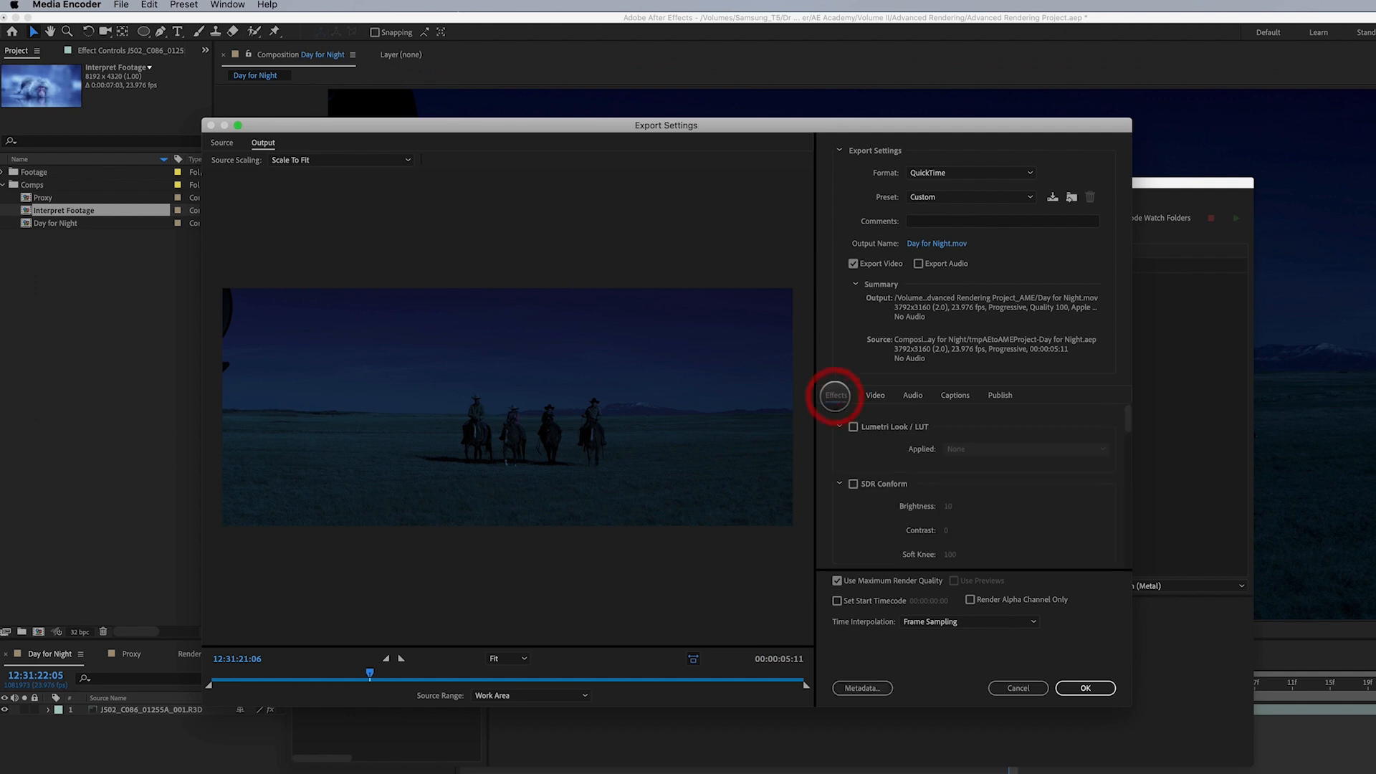
pyautogui.moveTo(1125, 422); pyautogui.dragTo(1127, 505)
# Include audio in the export, enlarge the export settings window, and review the sample rate and sample size choices.
pyautogui.click(914, 396)
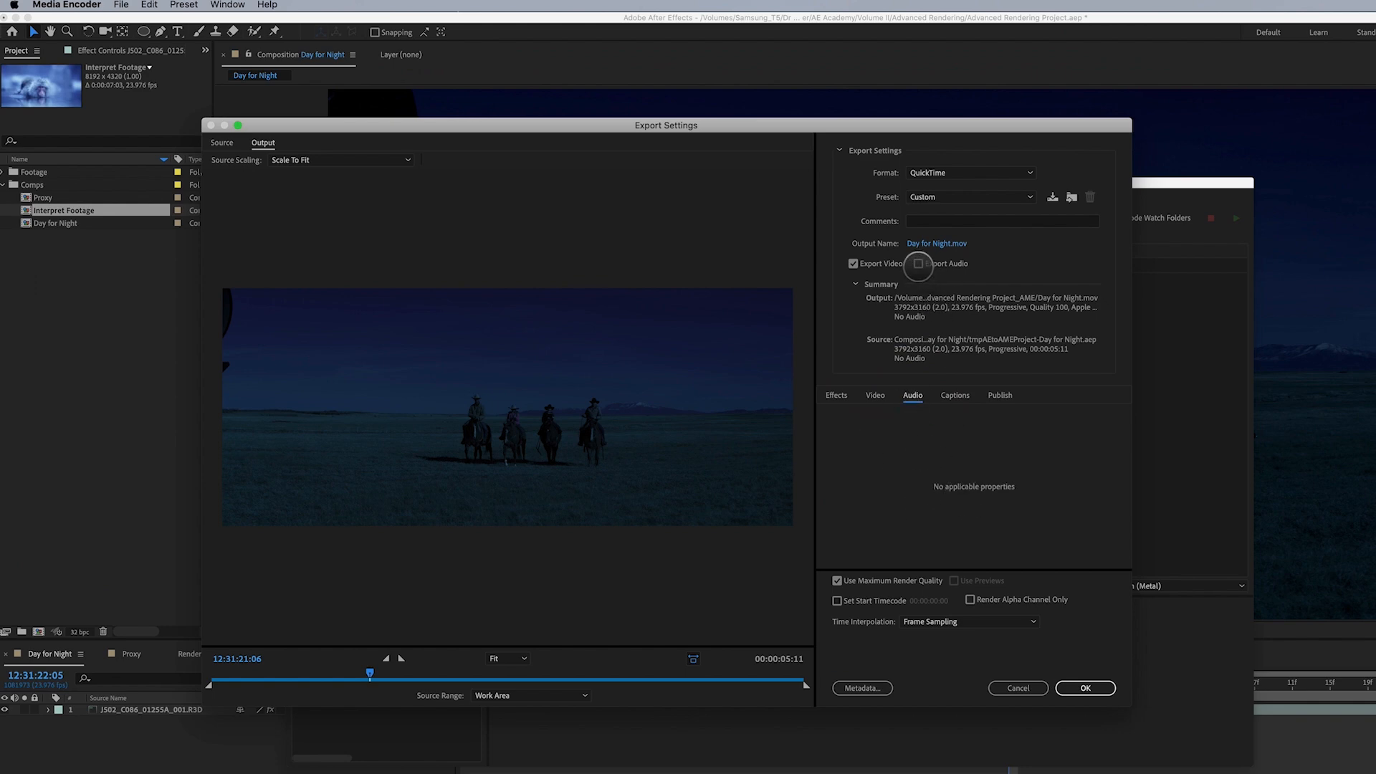
pyautogui.click(918, 263)
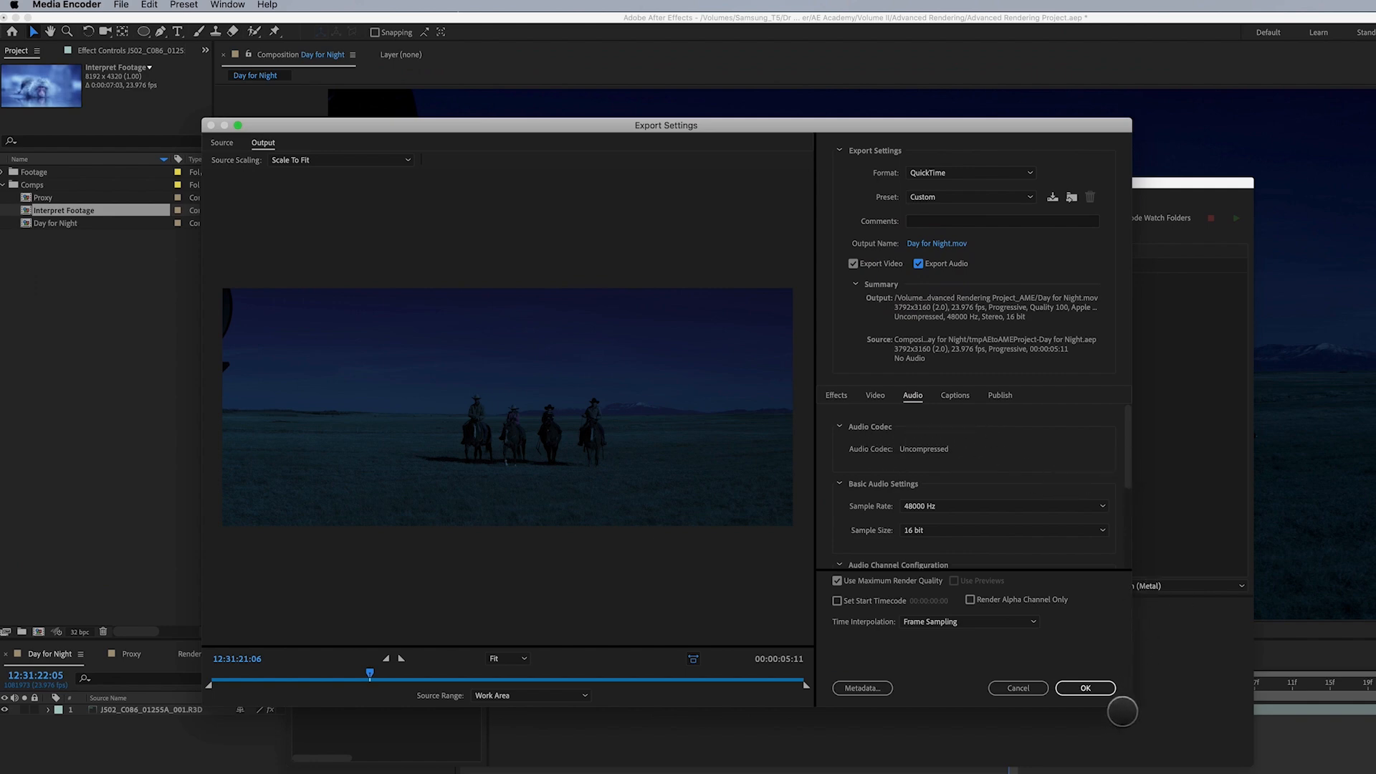
pyautogui.moveTo(1128, 706); pyautogui.dragTo(1193, 773)
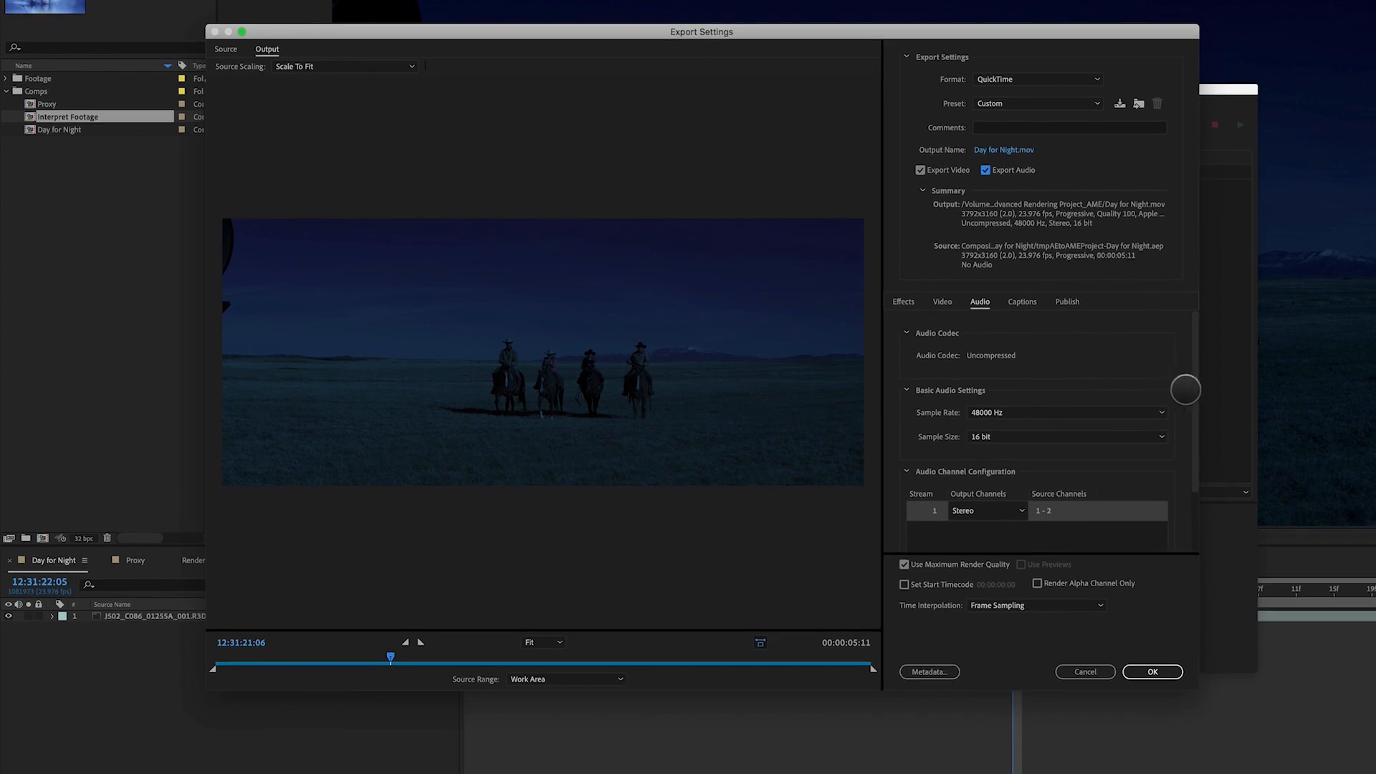
pyautogui.moveTo(1195, 385); pyautogui.dragTo(1197, 370)
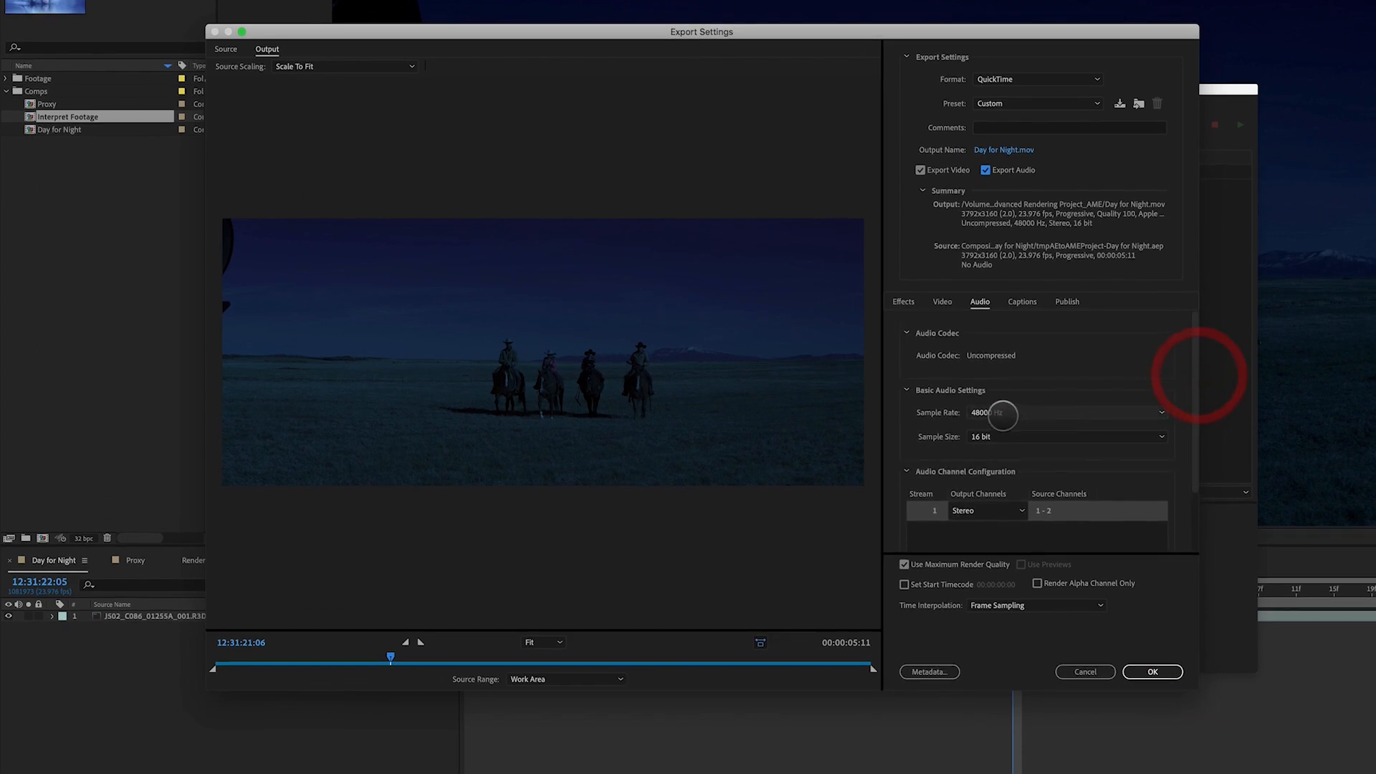
pyautogui.click(1000, 412)
pyautogui.click(953, 443)
pyautogui.click(981, 436)
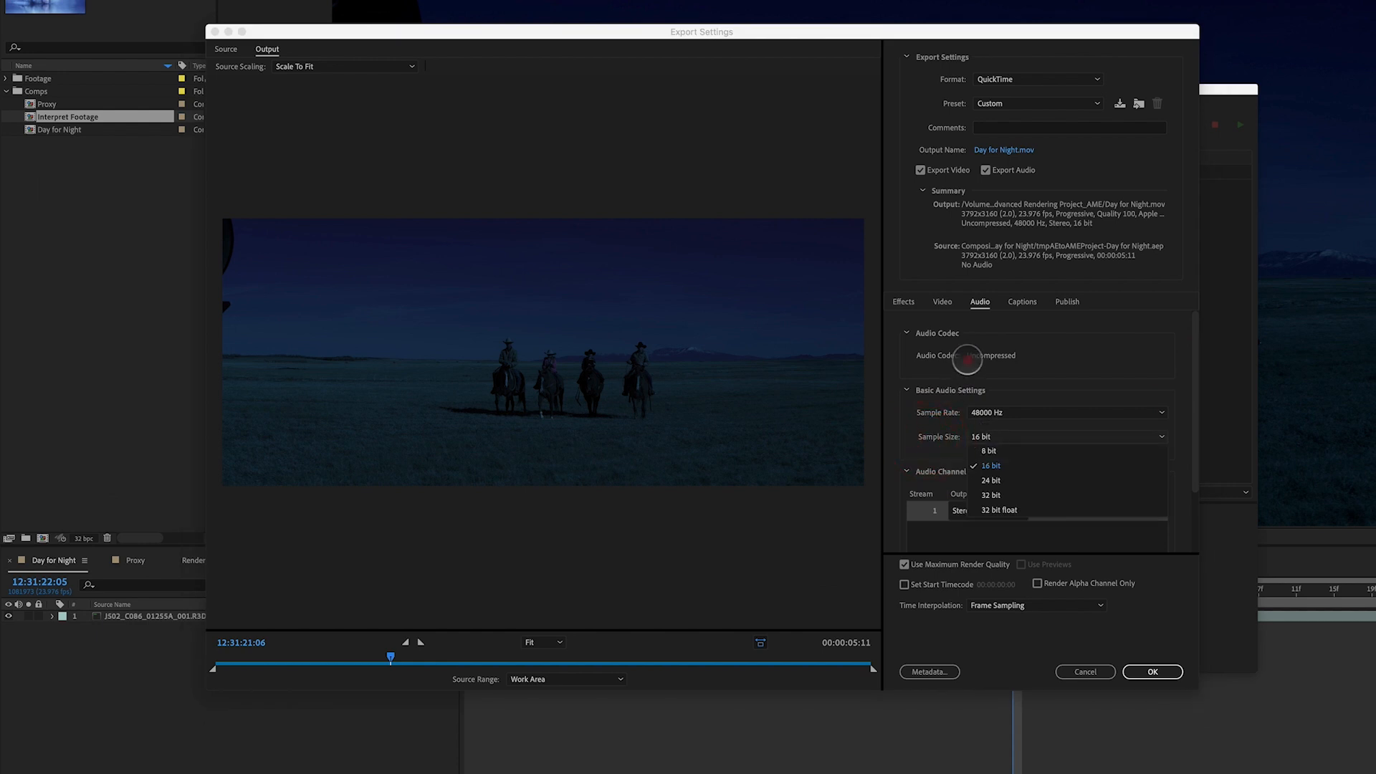
pyautogui.click(969, 357)
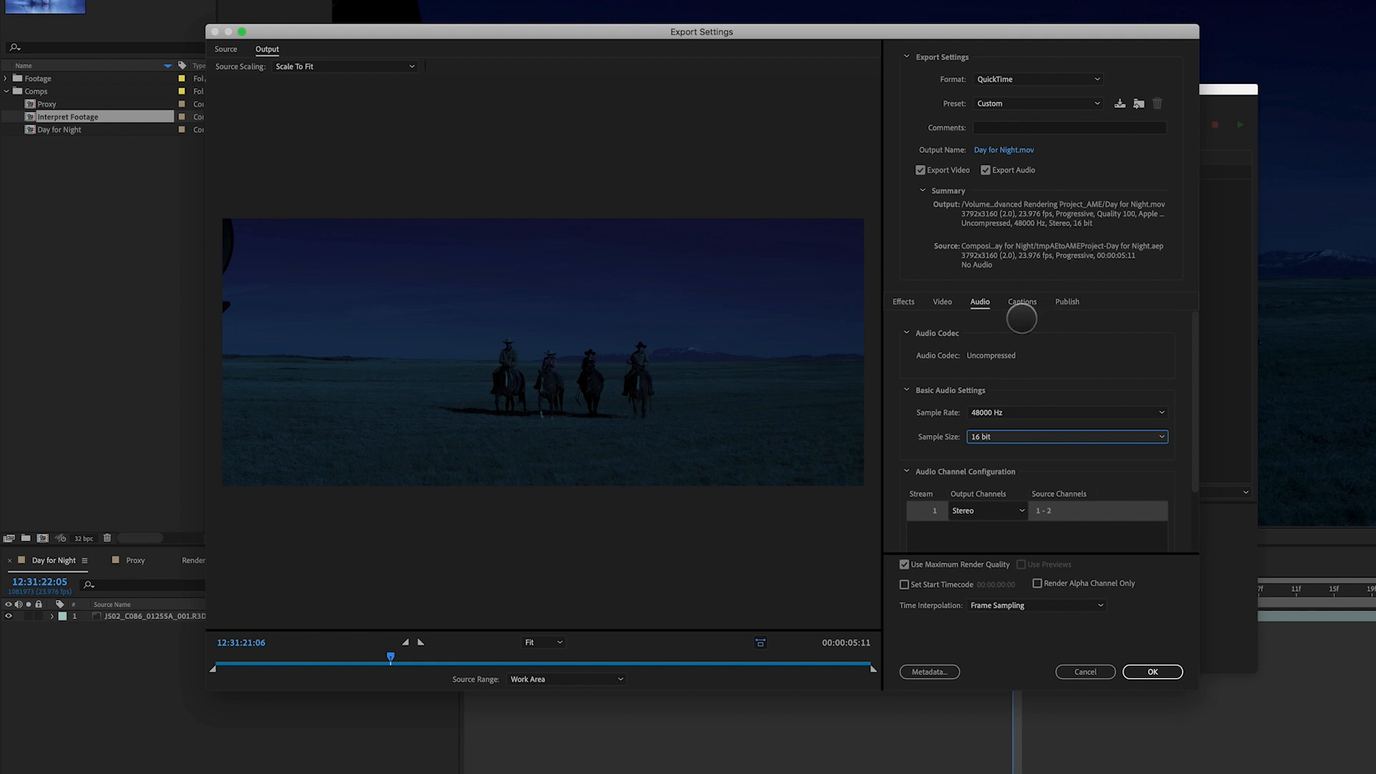
# Look over the QuickTime presets and change the export format to H.264.
pyautogui.click(1021, 101)
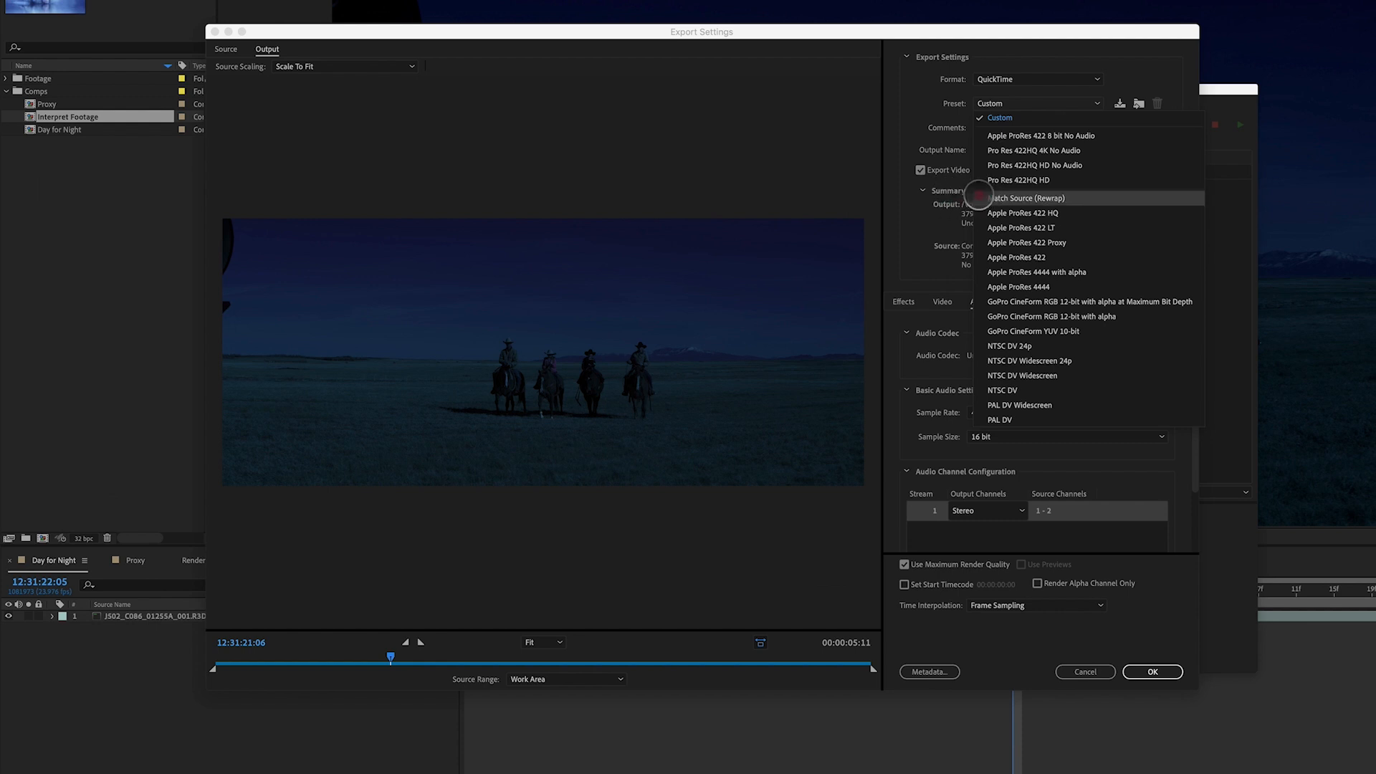
pyautogui.click(997, 78)
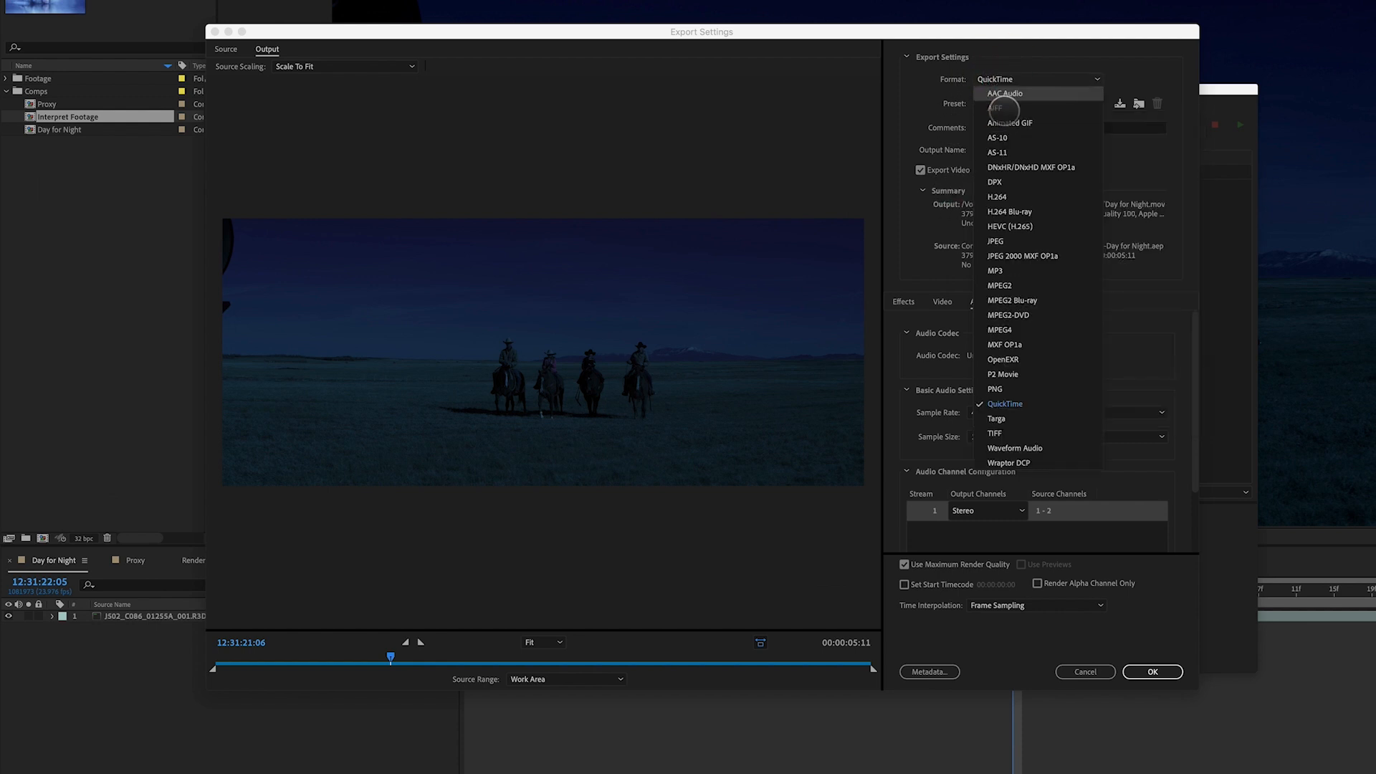
pyautogui.click(1002, 198)
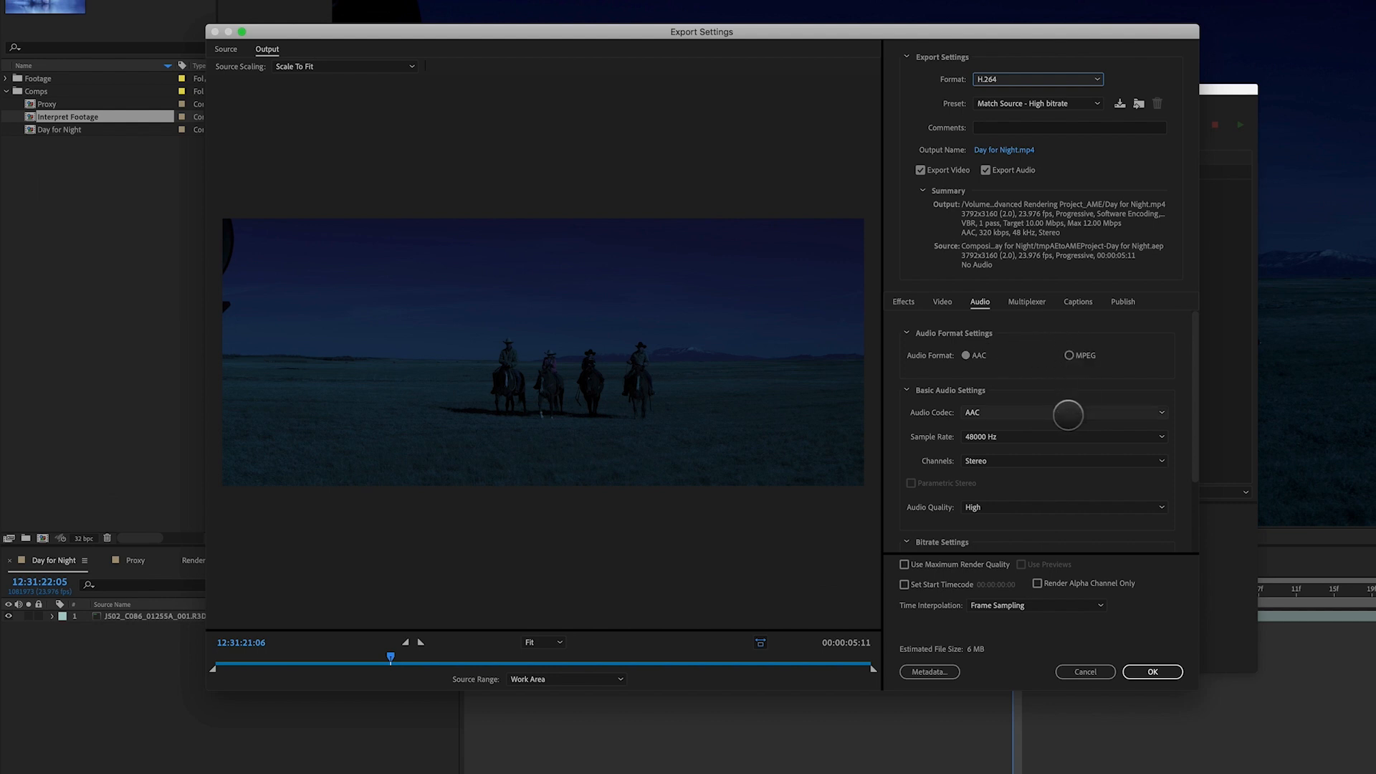
# Examine the H.264 audio options for codec, quality and bitrate.
pyautogui.click(1033, 413)
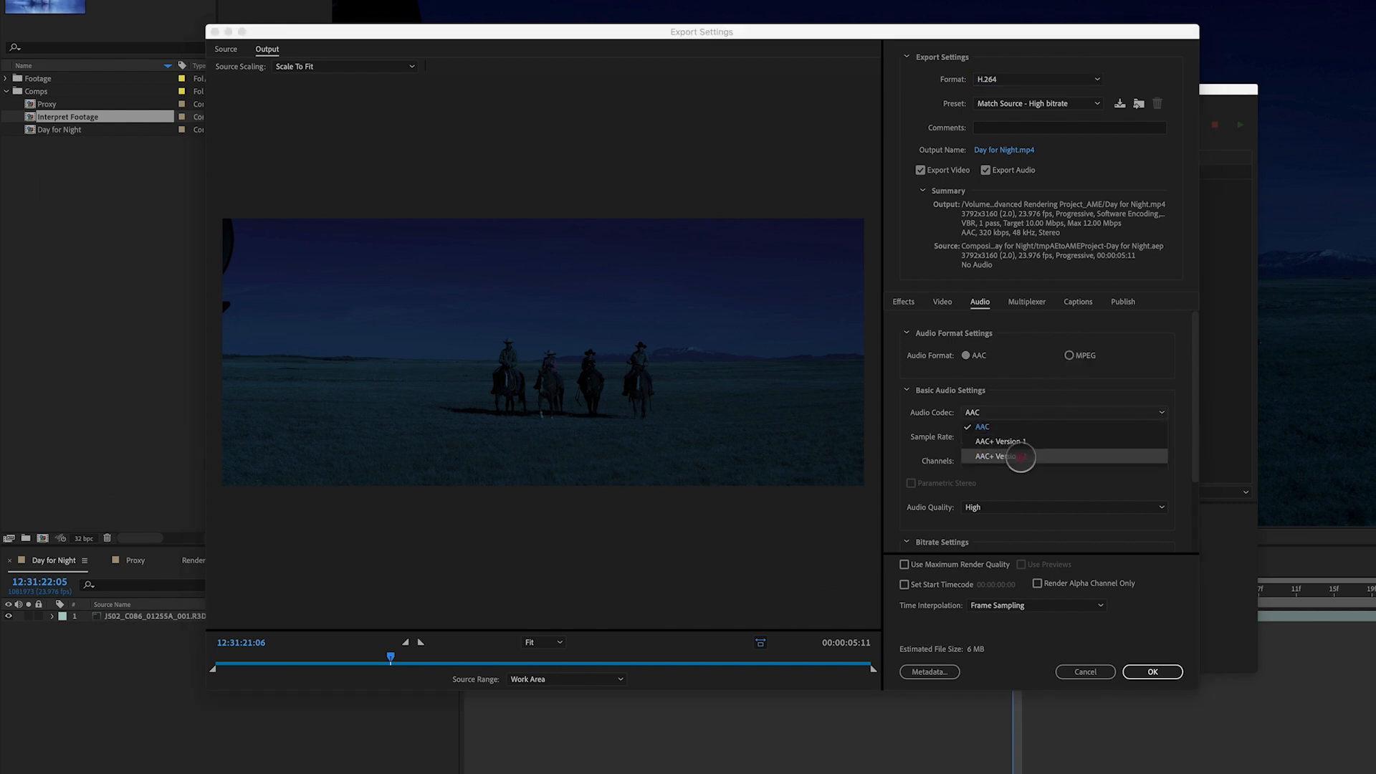
pyautogui.click(924, 453)
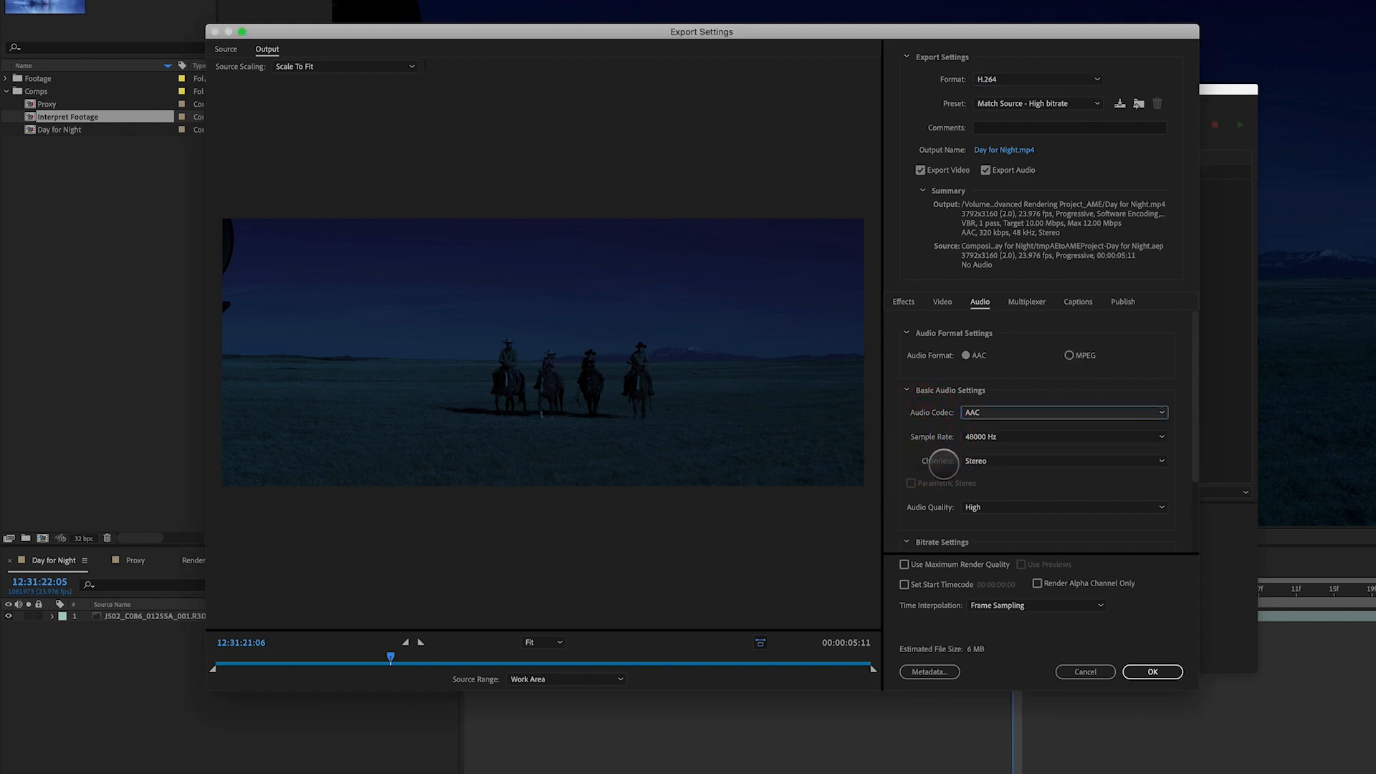
pyautogui.click(988, 506)
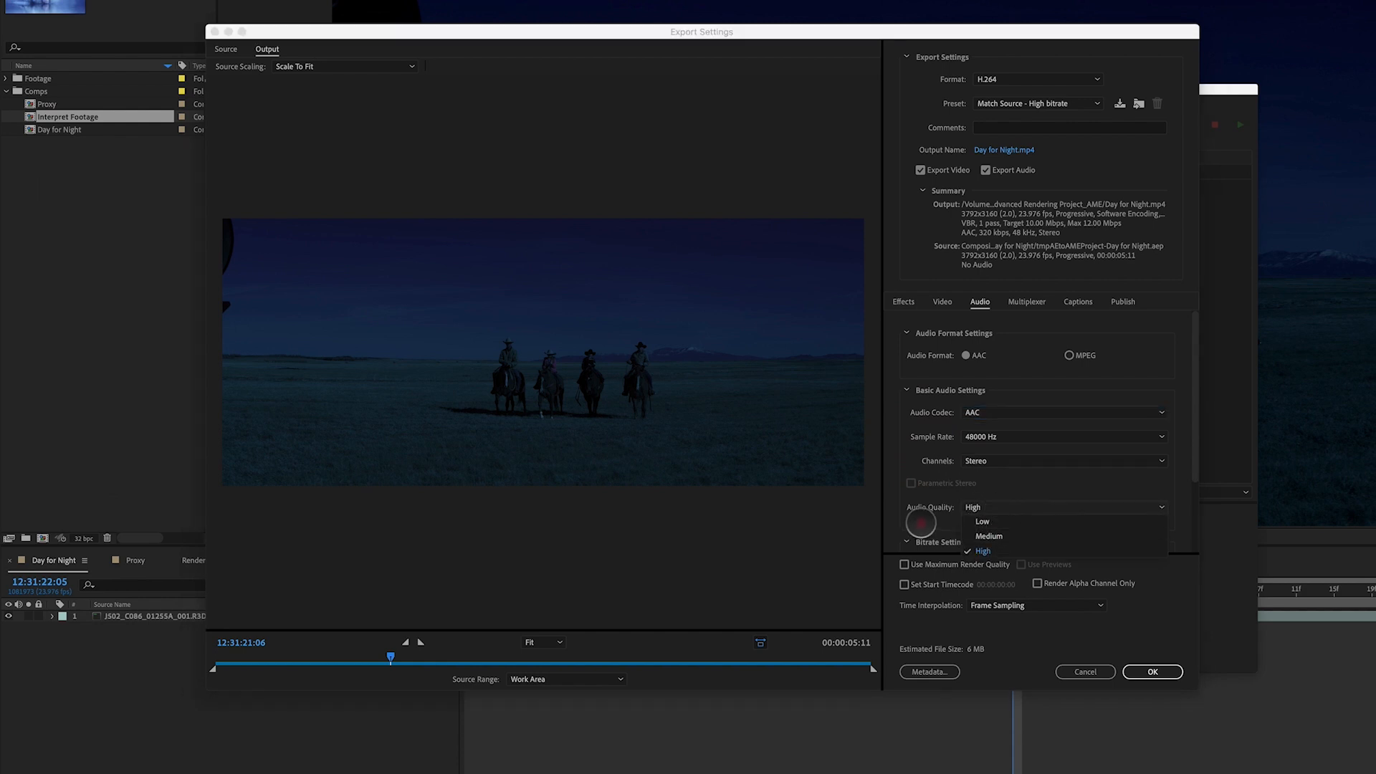
pyautogui.moveTo(1194, 462); pyautogui.dragTo(1193, 529)
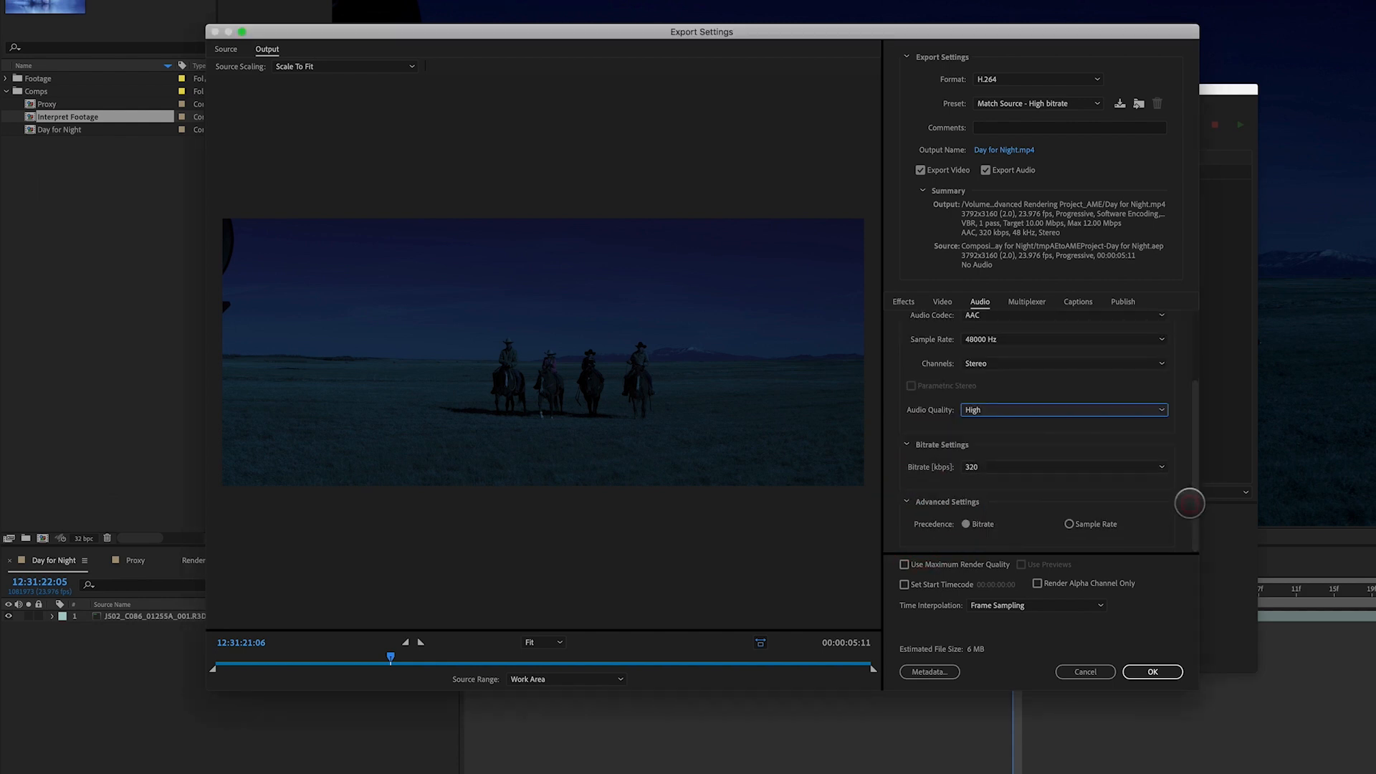
pyautogui.click(1009, 467)
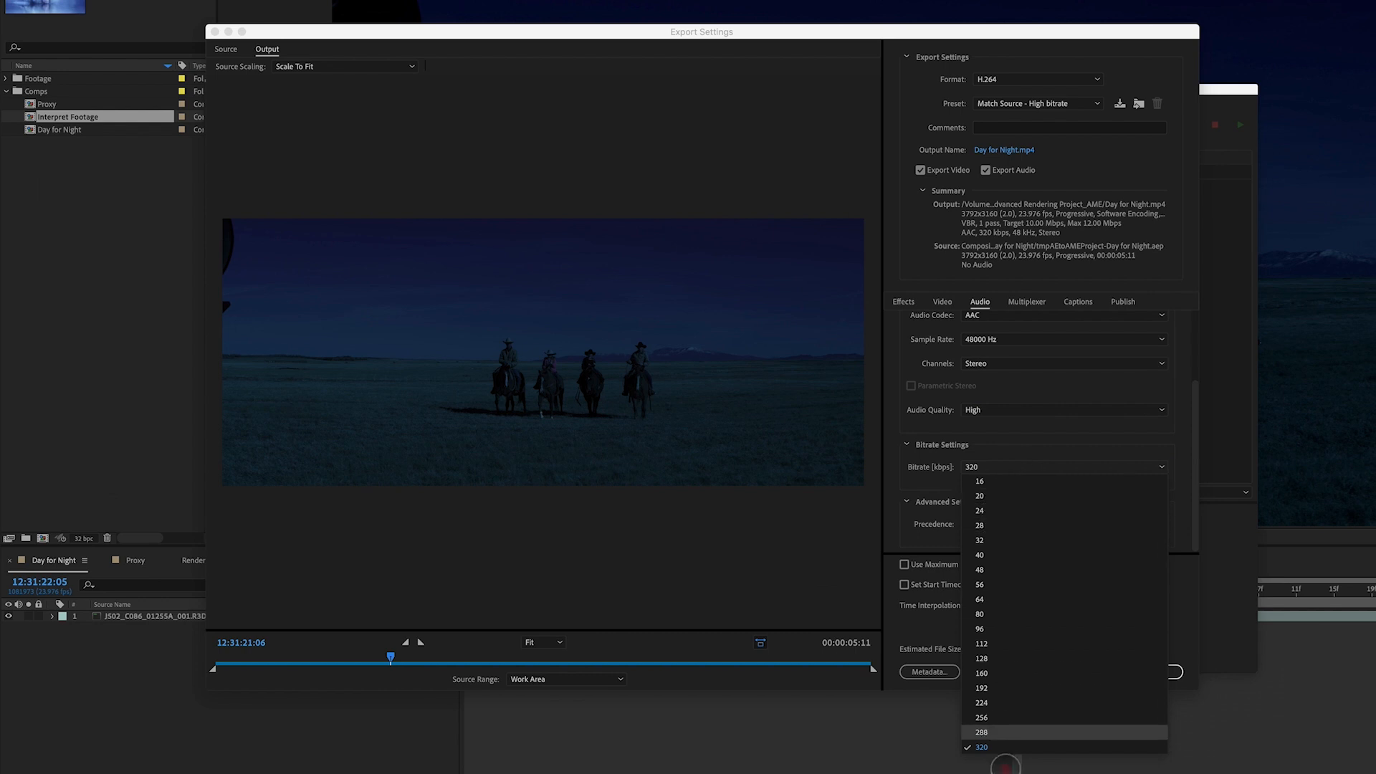
pyautogui.click(906, 467)
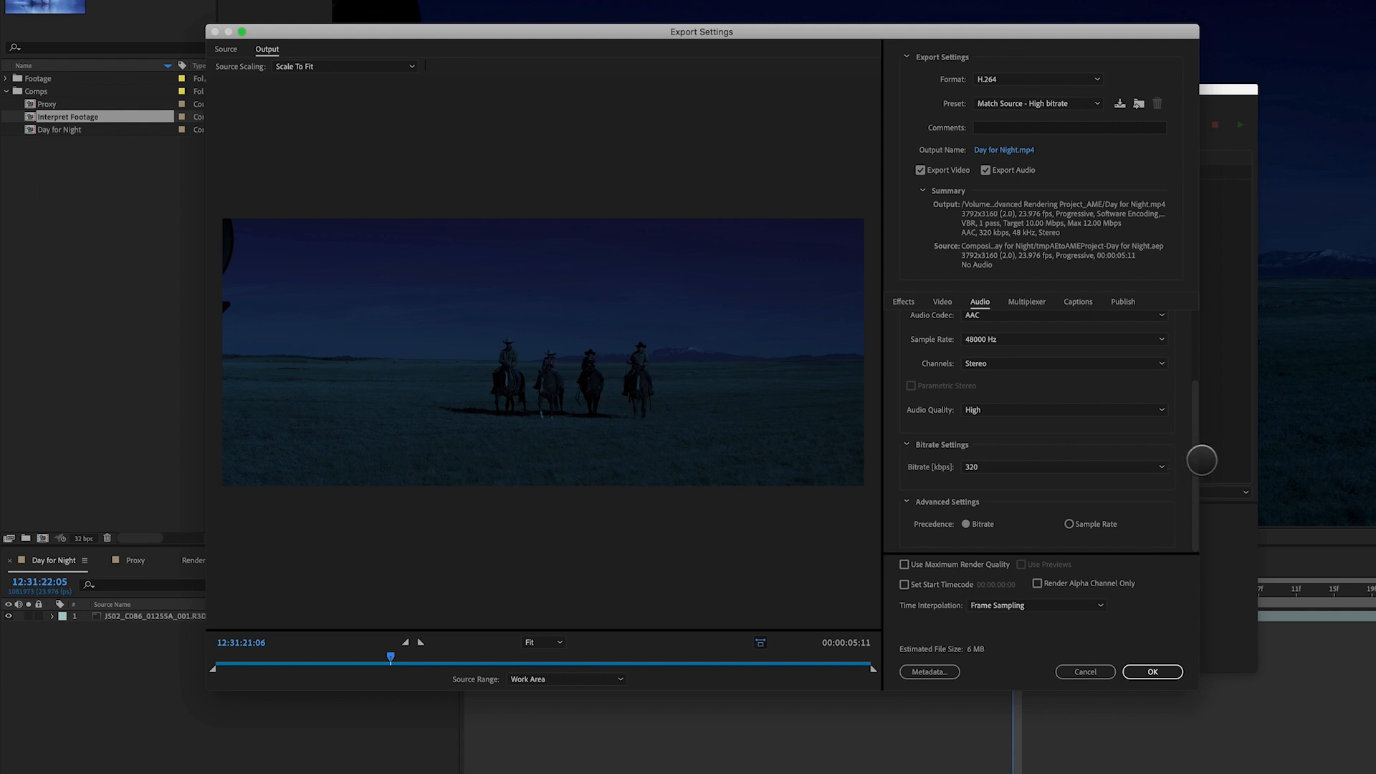
pyautogui.moveTo(1193, 470); pyautogui.dragTo(1187, 346)
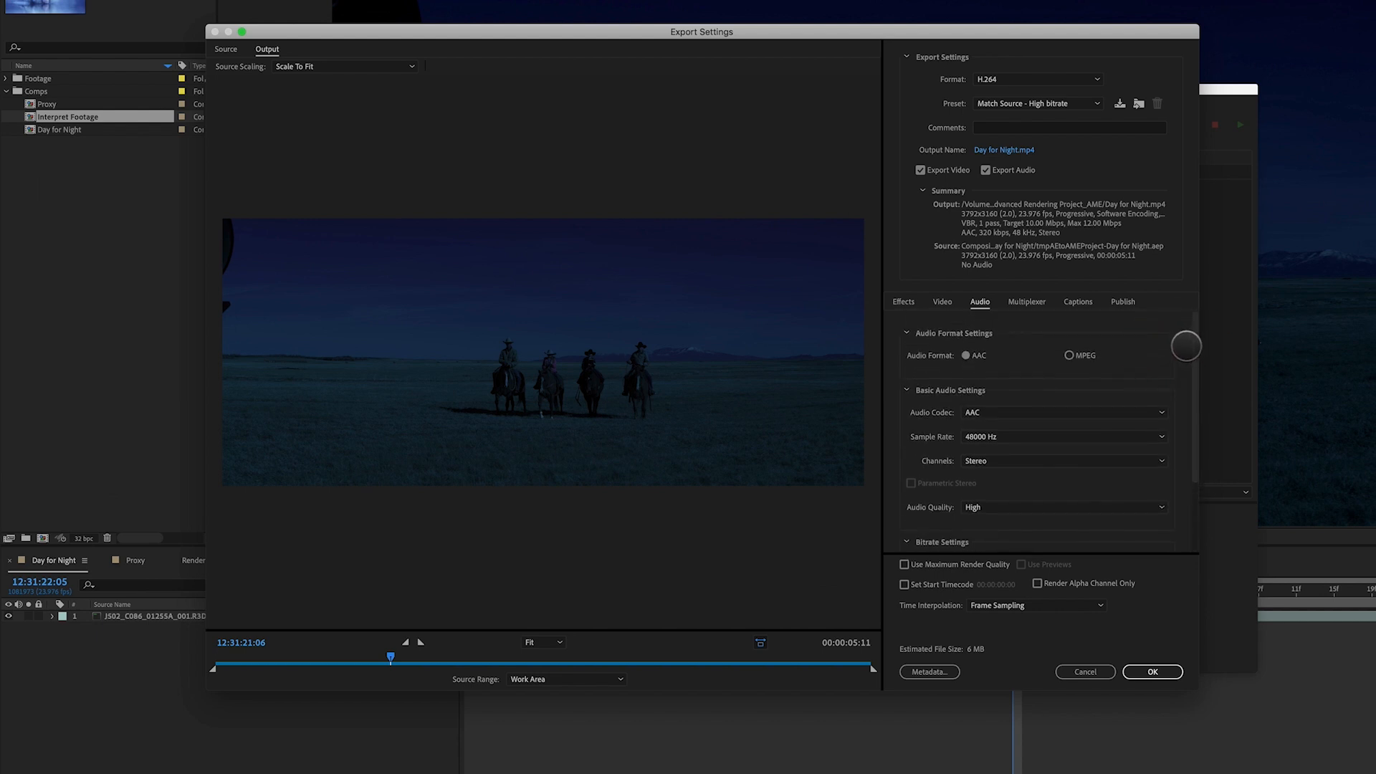
# Examine the multiplexer, captions and publishing settings of the H.264 export.
pyautogui.click(1028, 301)
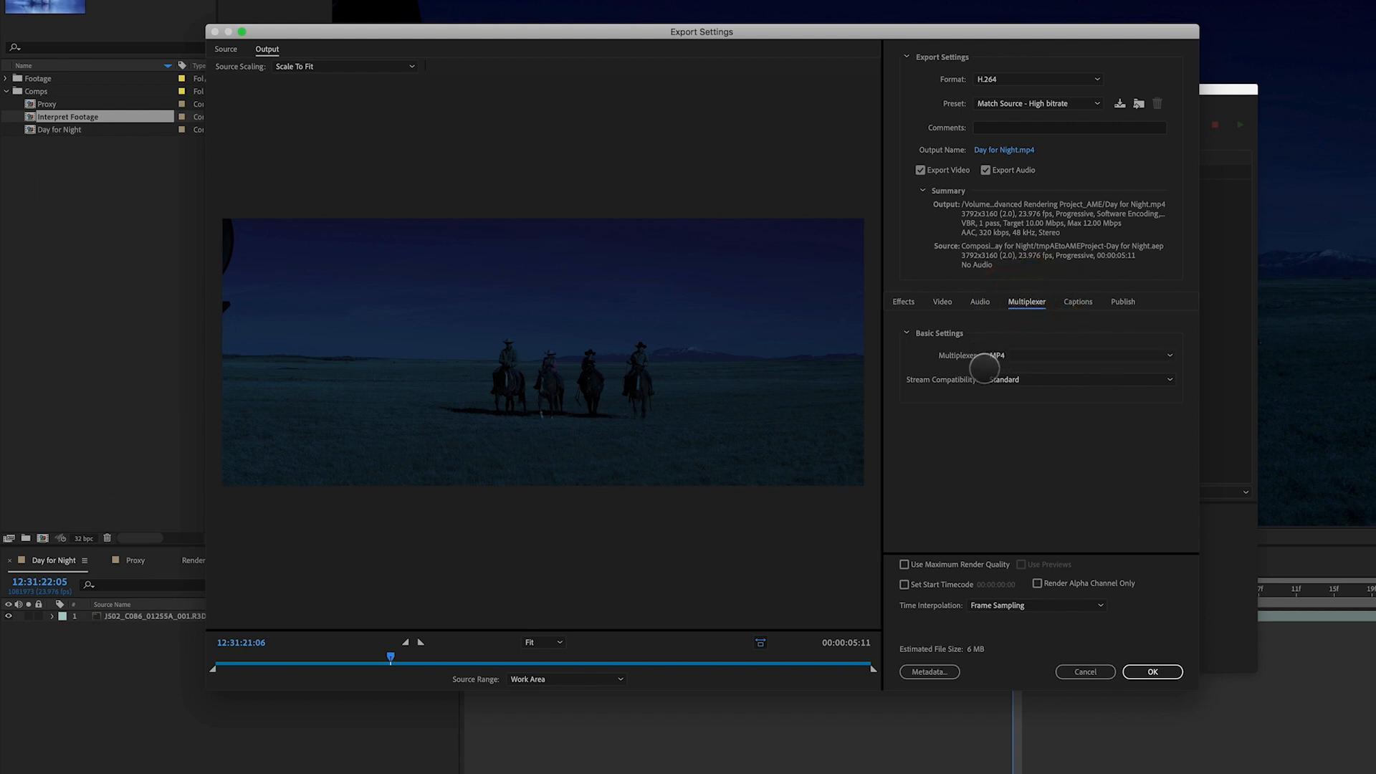
pyautogui.click(1078, 302)
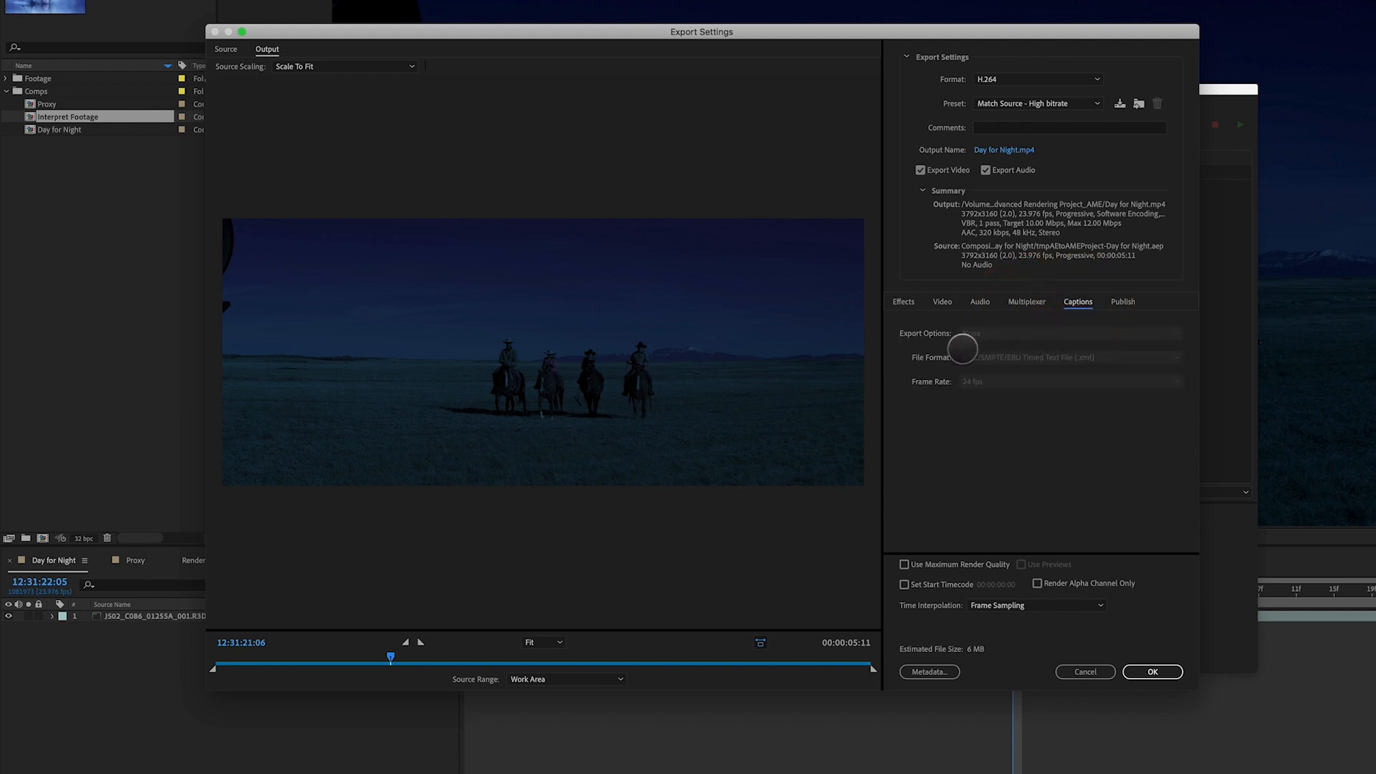
pyautogui.click(1124, 302)
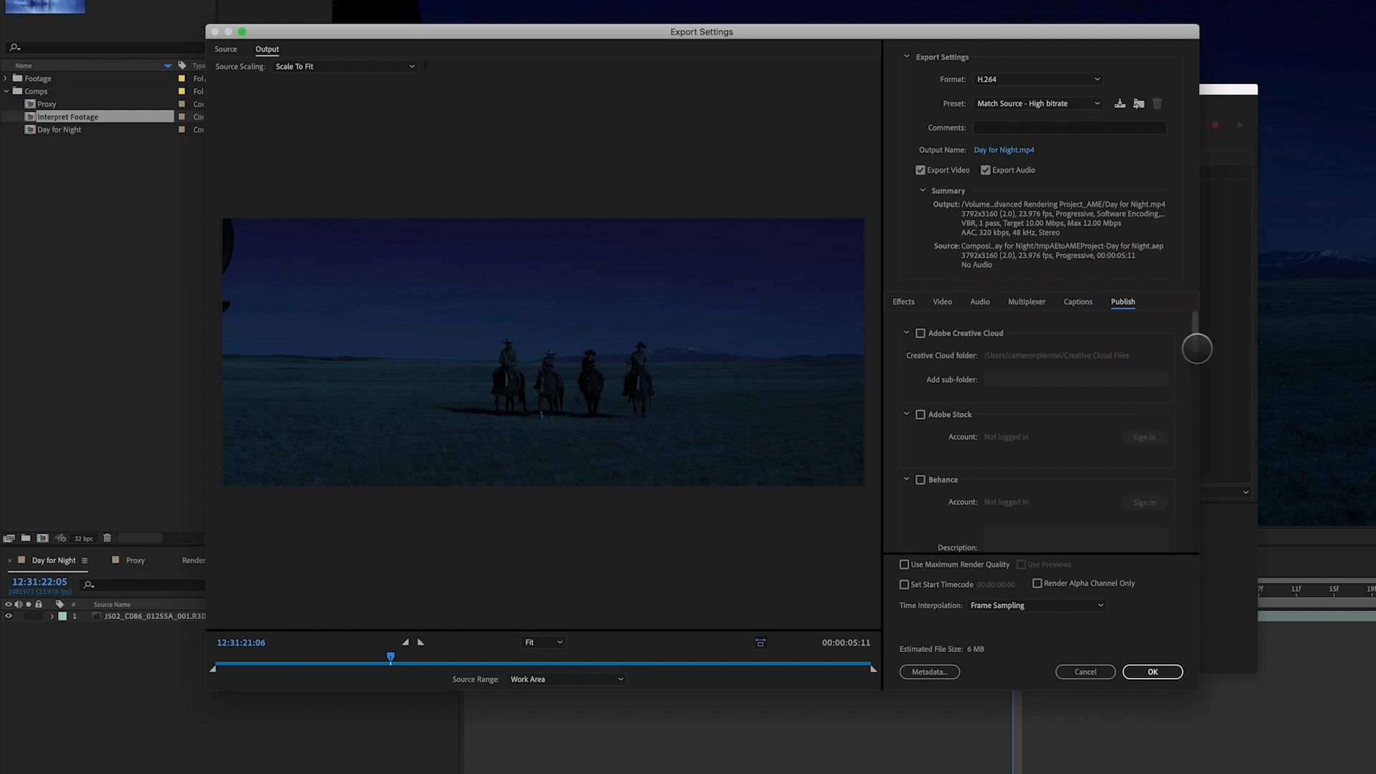
pyautogui.moveTo(1195, 345); pyautogui.dragTo(1182, 381)
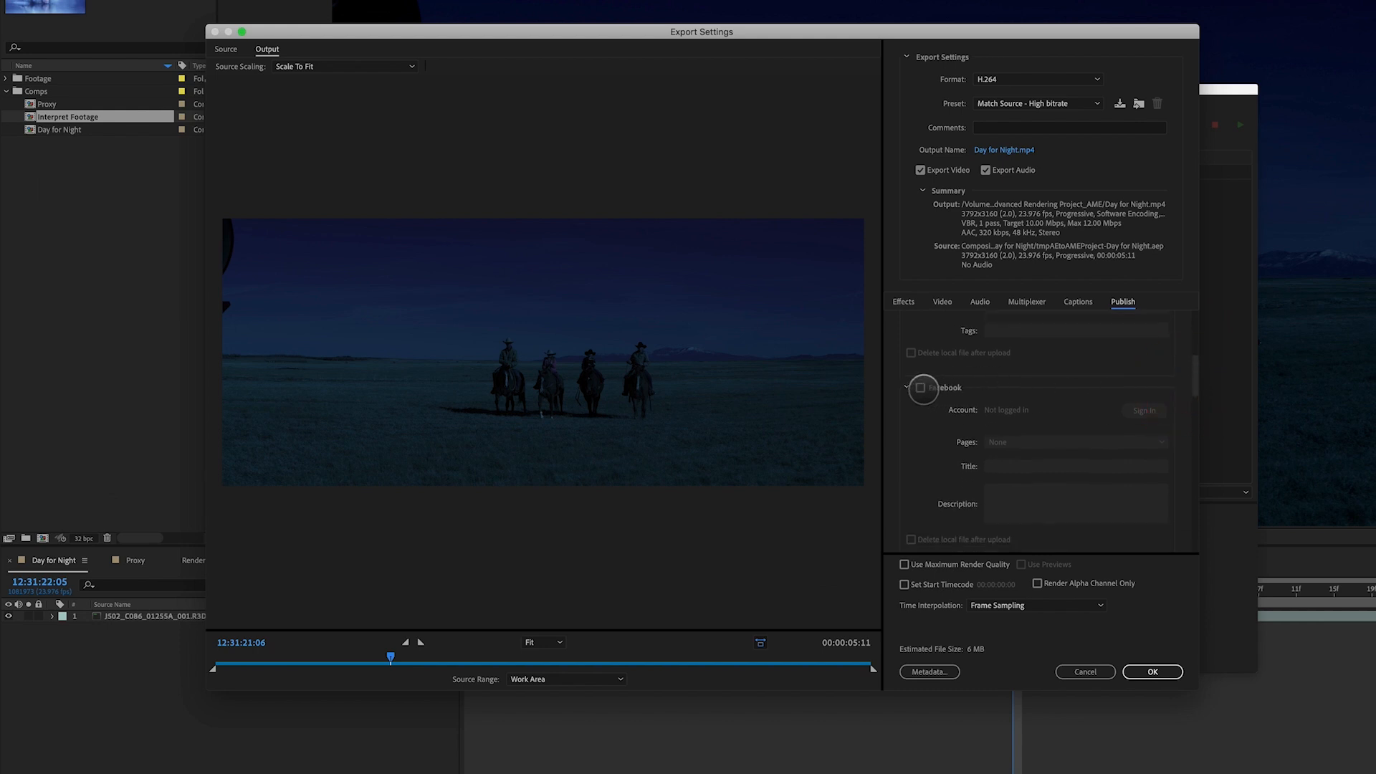
# Enable Facebook publishing to view its account, page and description fields, and disable it again.
pyautogui.click(920, 388)
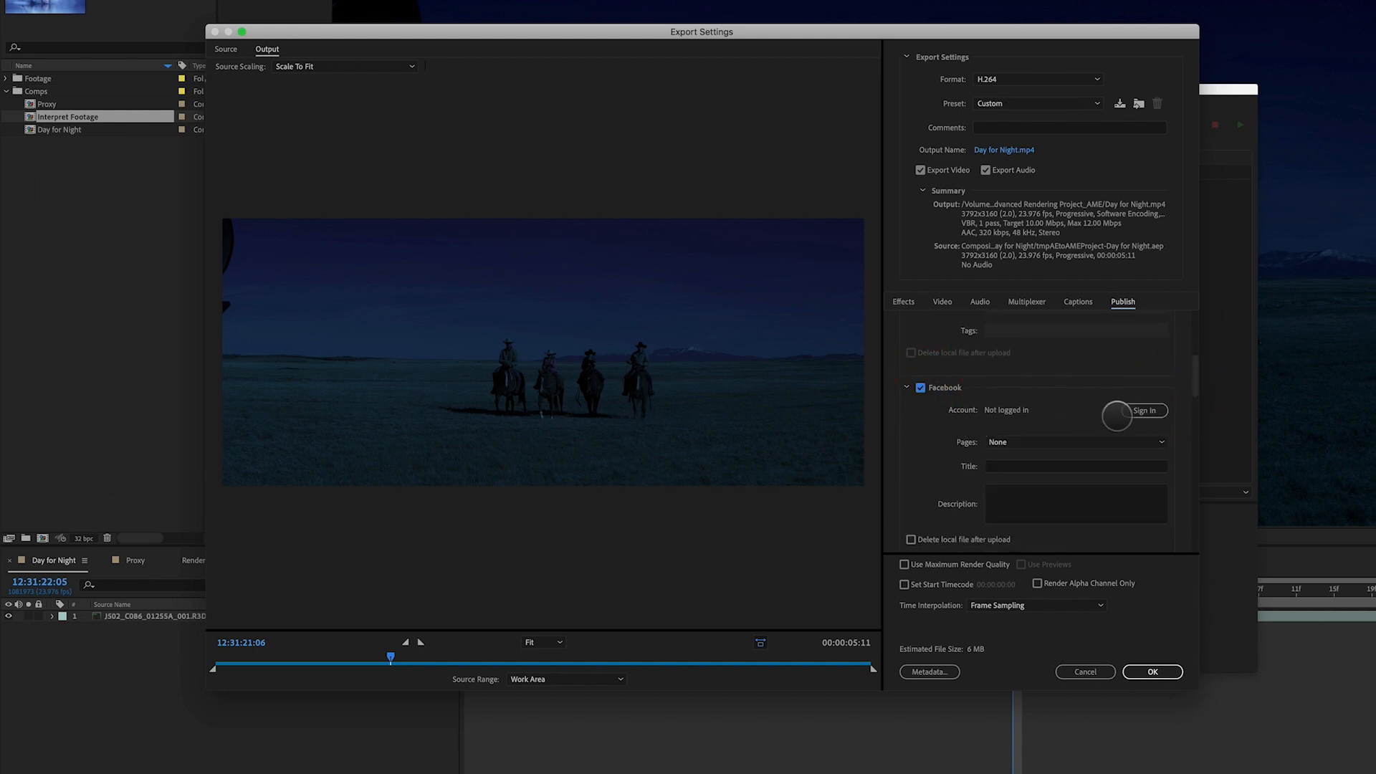
pyautogui.moveTo(1193, 373)
pyautogui.mouseDown()
pyautogui.moveTo(1194, 399)
pyautogui.moveTo(1194, 369)
pyautogui.mouseUp()
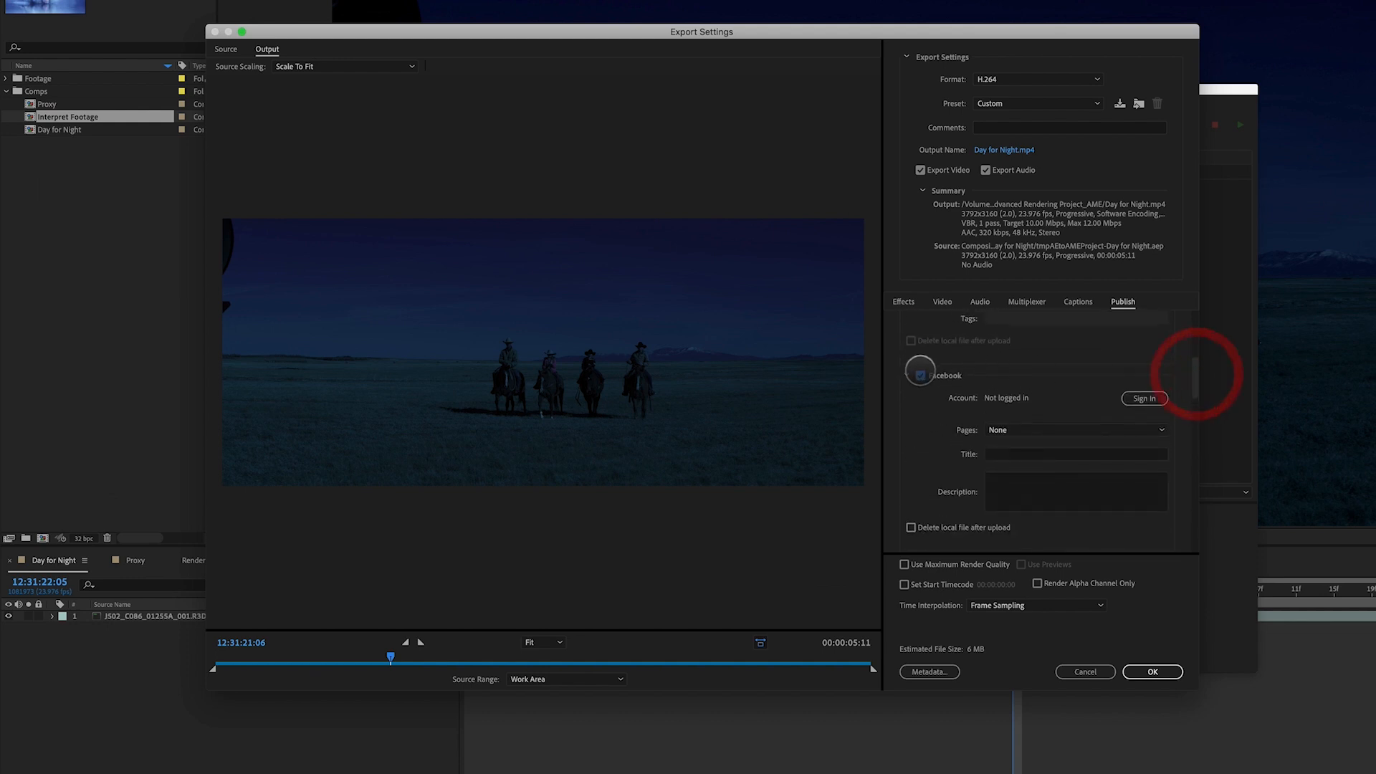
pyautogui.click(920, 375)
# Collapse the publishing destination sections from Adobe Creative Cloud through YouTube.
pyautogui.click(907, 375)
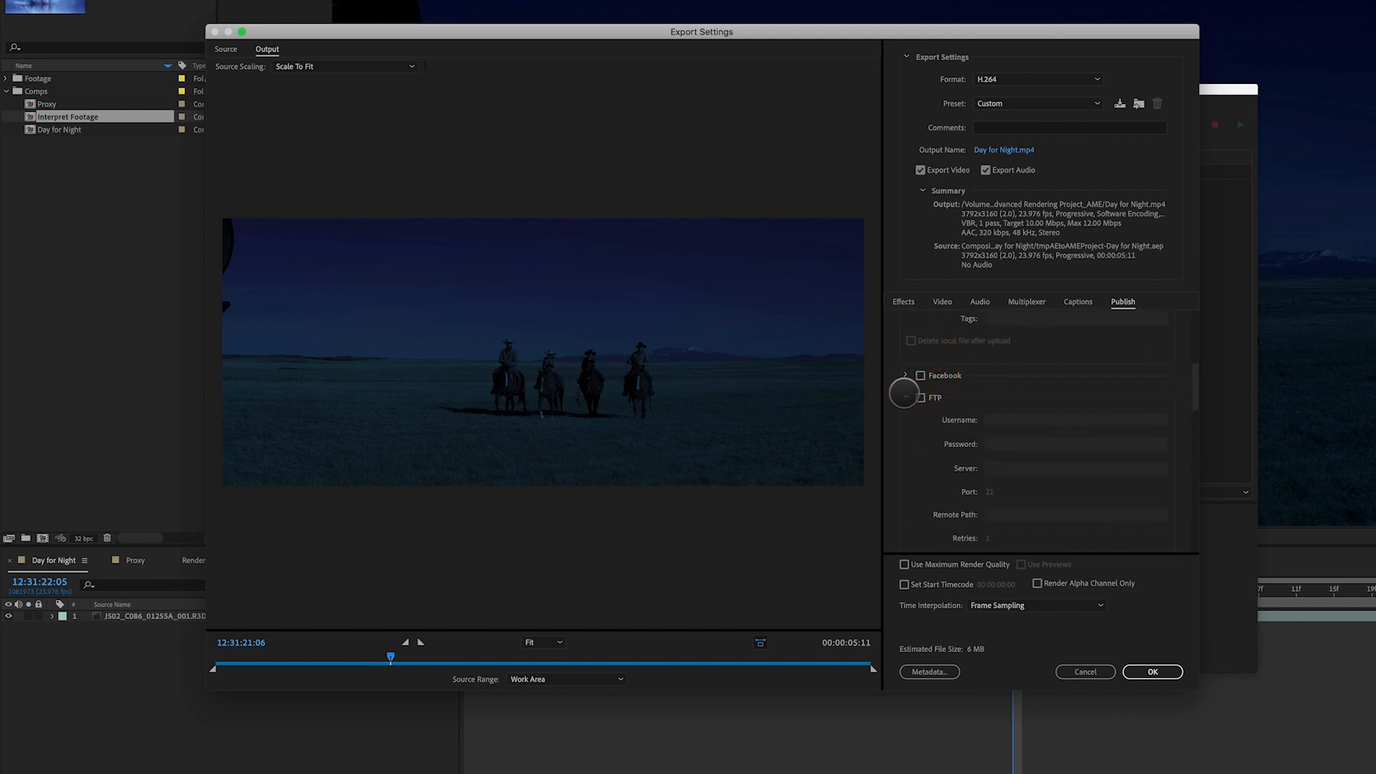
pyautogui.click(907, 398)
pyautogui.click(907, 420)
pyautogui.click(906, 442)
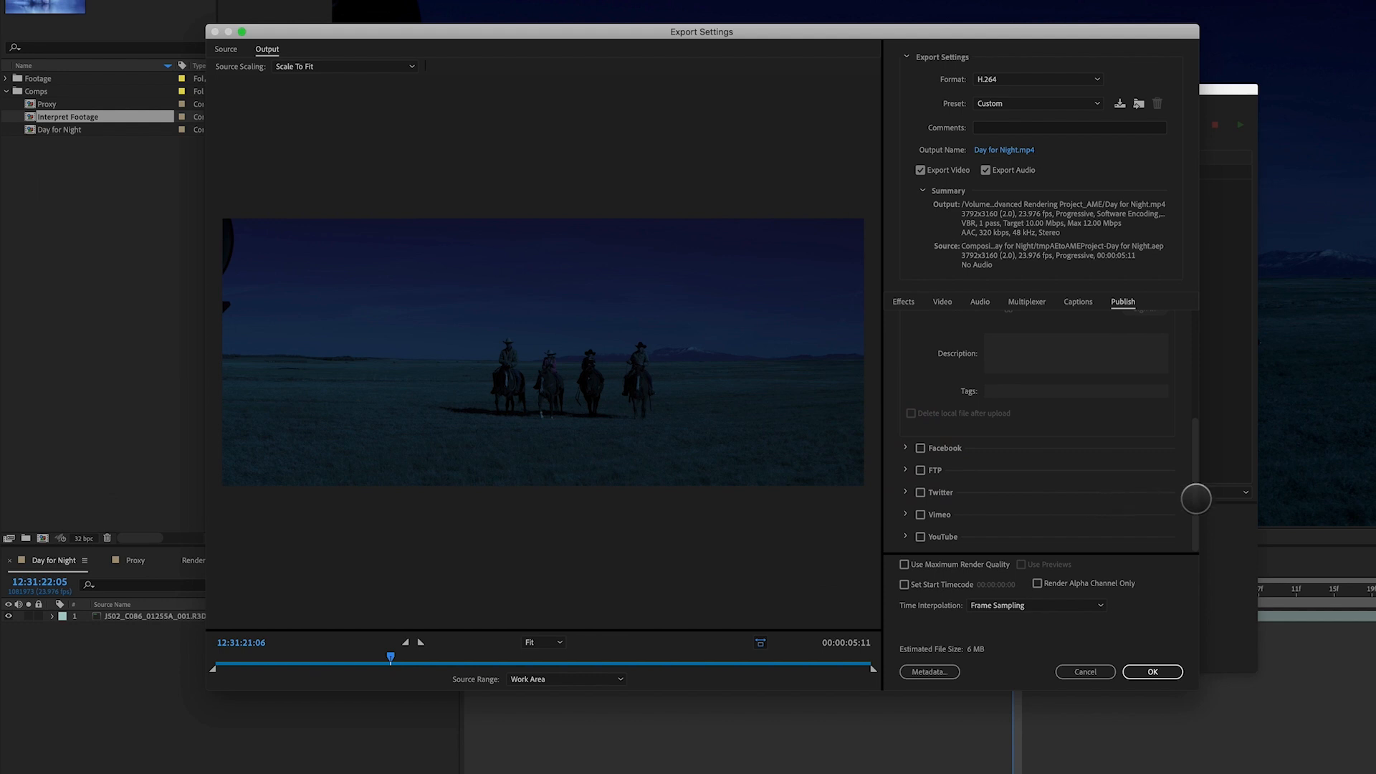
pyautogui.moveTo(1197, 497); pyautogui.dragTo(1201, 346)
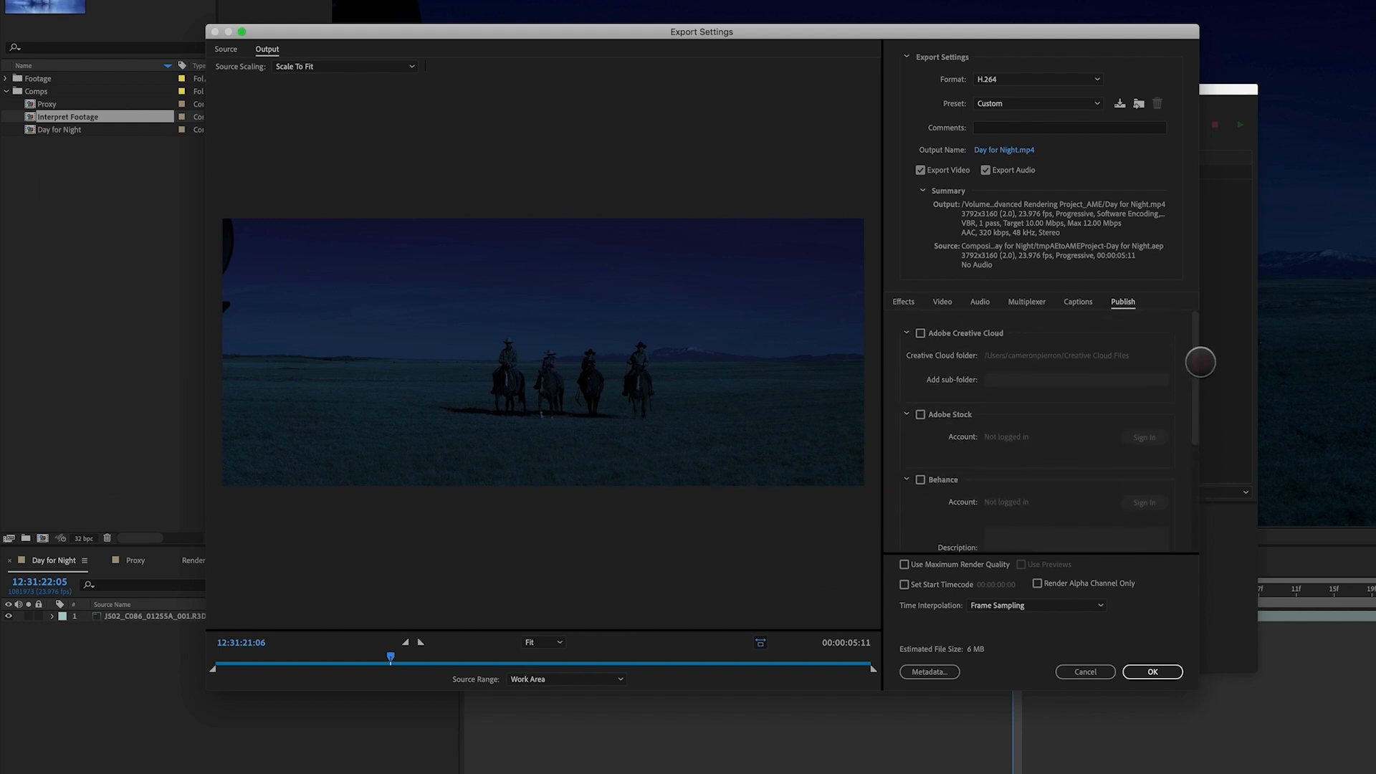
pyautogui.click(907, 479)
pyautogui.click(907, 414)
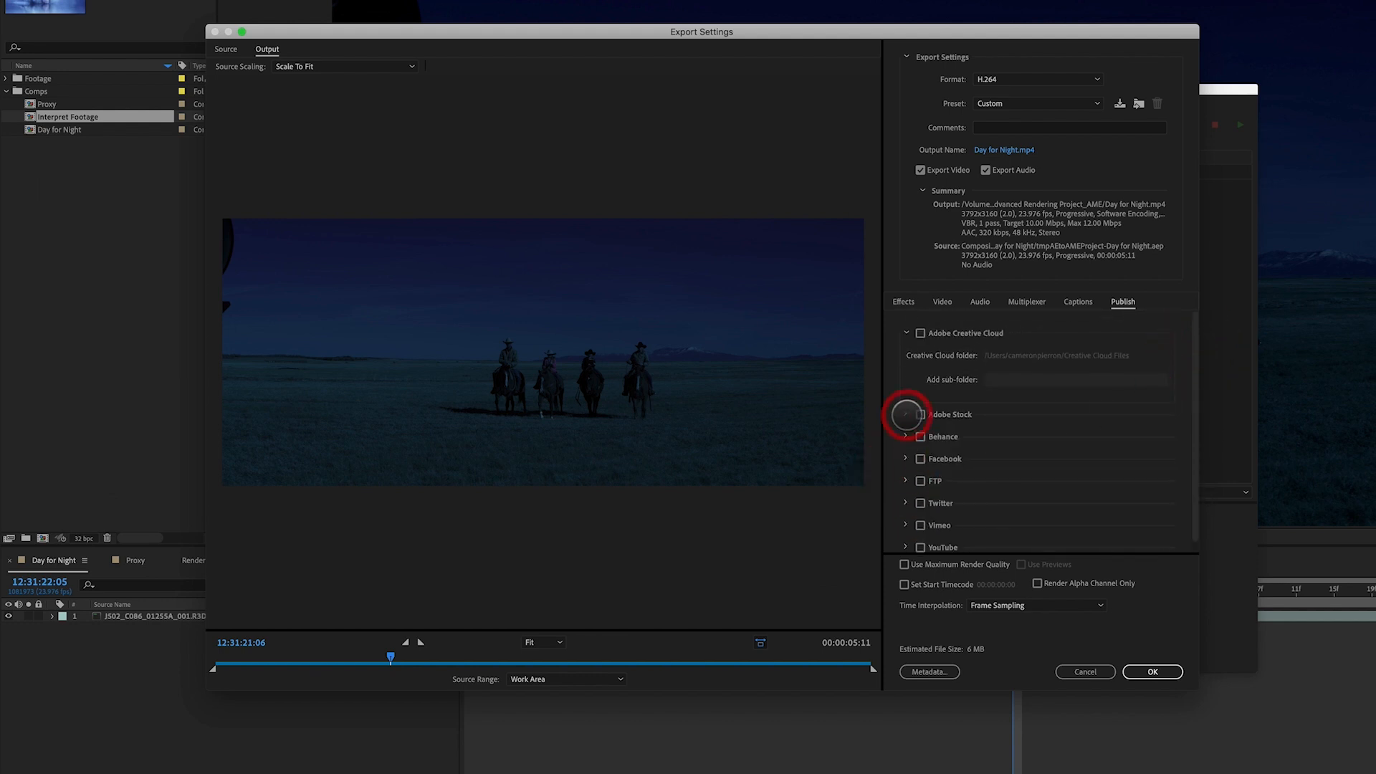
pyautogui.click(905, 333)
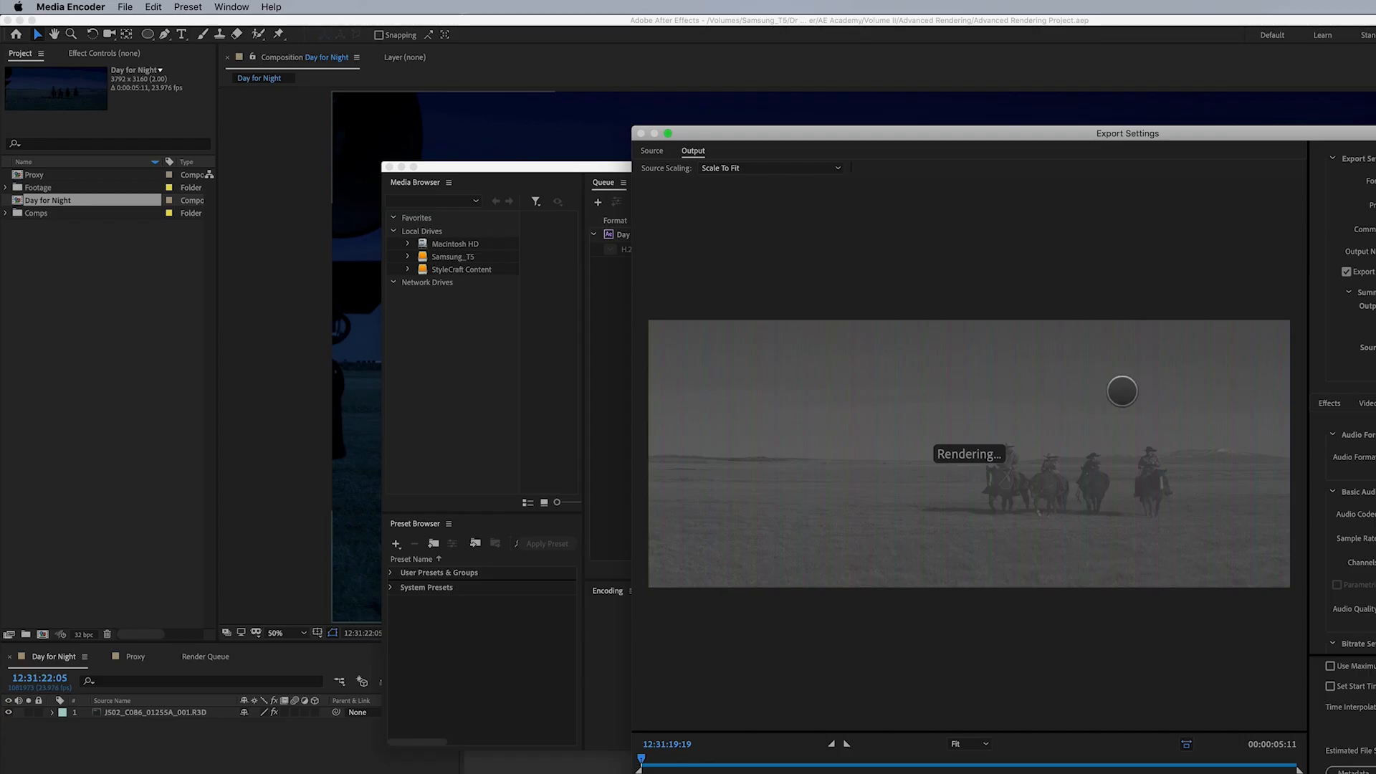
# Set the audio format of the Day for Night_1.mp4 export to MPEG and open its video settings.
pyautogui.moveTo(1017, 137); pyautogui.dragTo(688, 147)
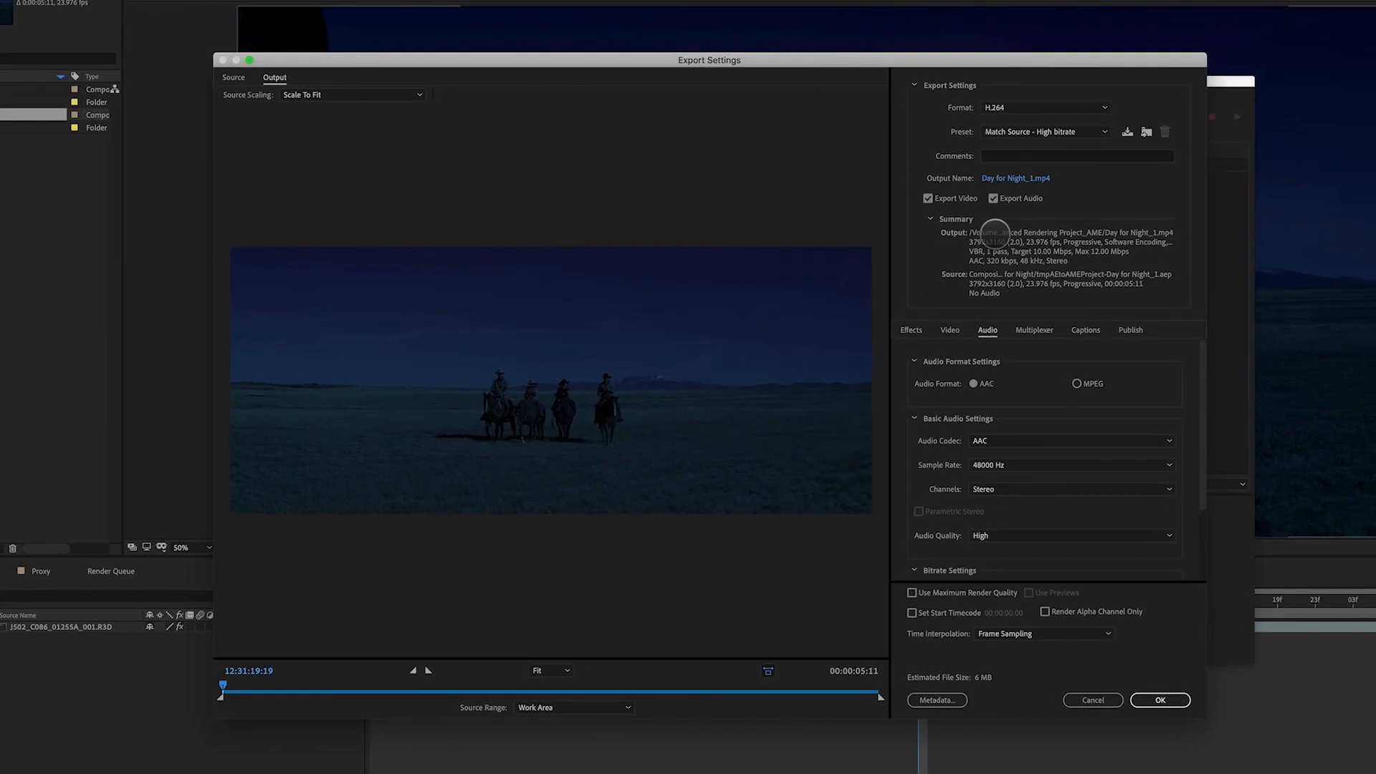
pyautogui.click(1077, 384)
pyautogui.click(950, 330)
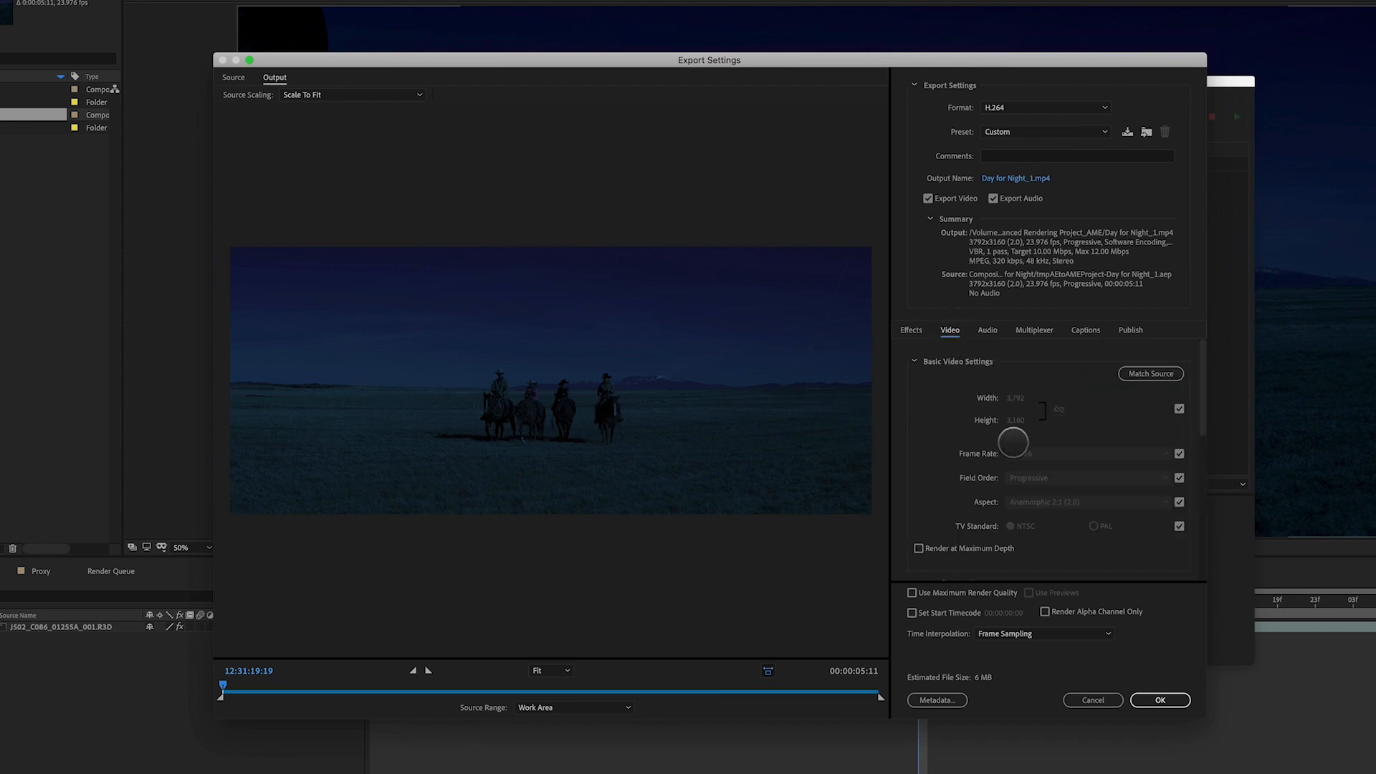
# Enable Render at Maximum Depth for the H.264 export and save its settings as a preset named Test Preset.
pyautogui.click(925, 549)
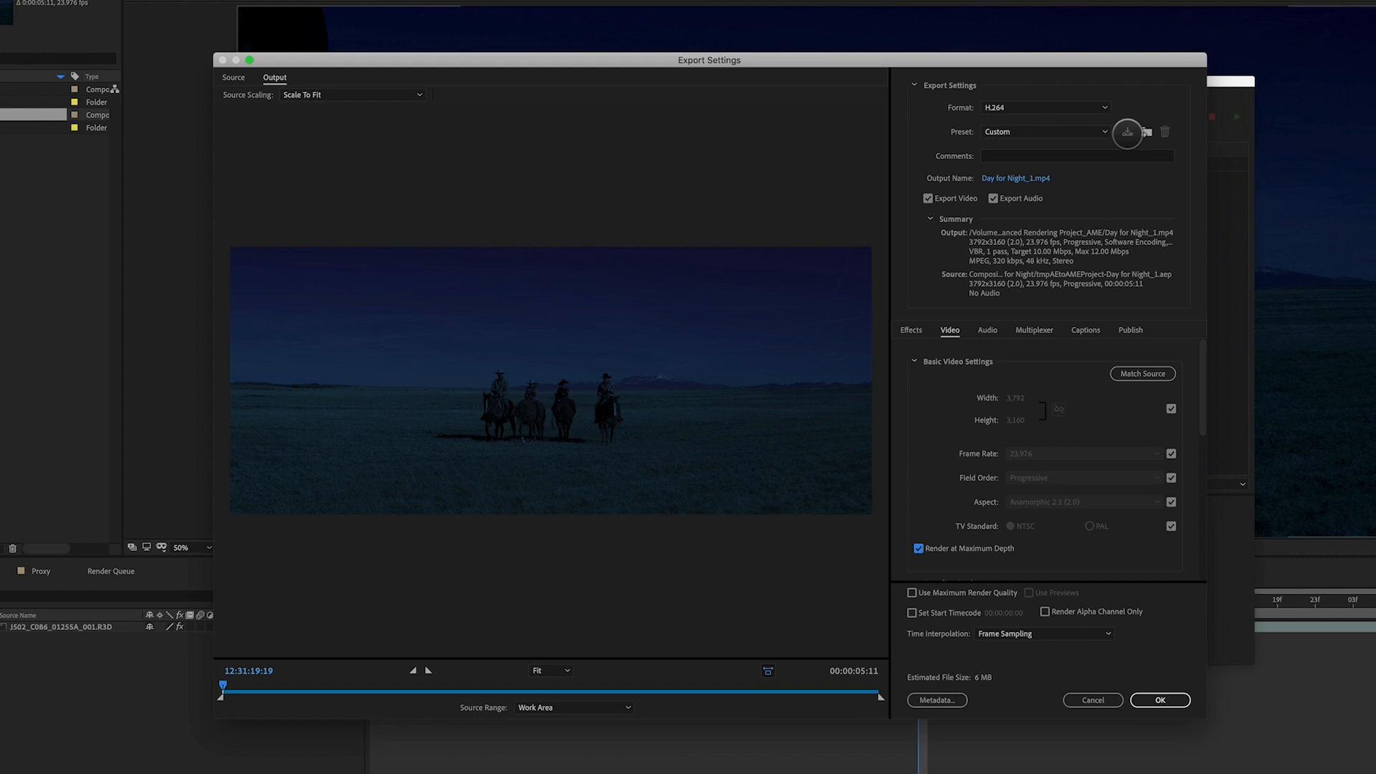
pyautogui.moveTo(1120, 63); pyautogui.dragTo(1090, 79)
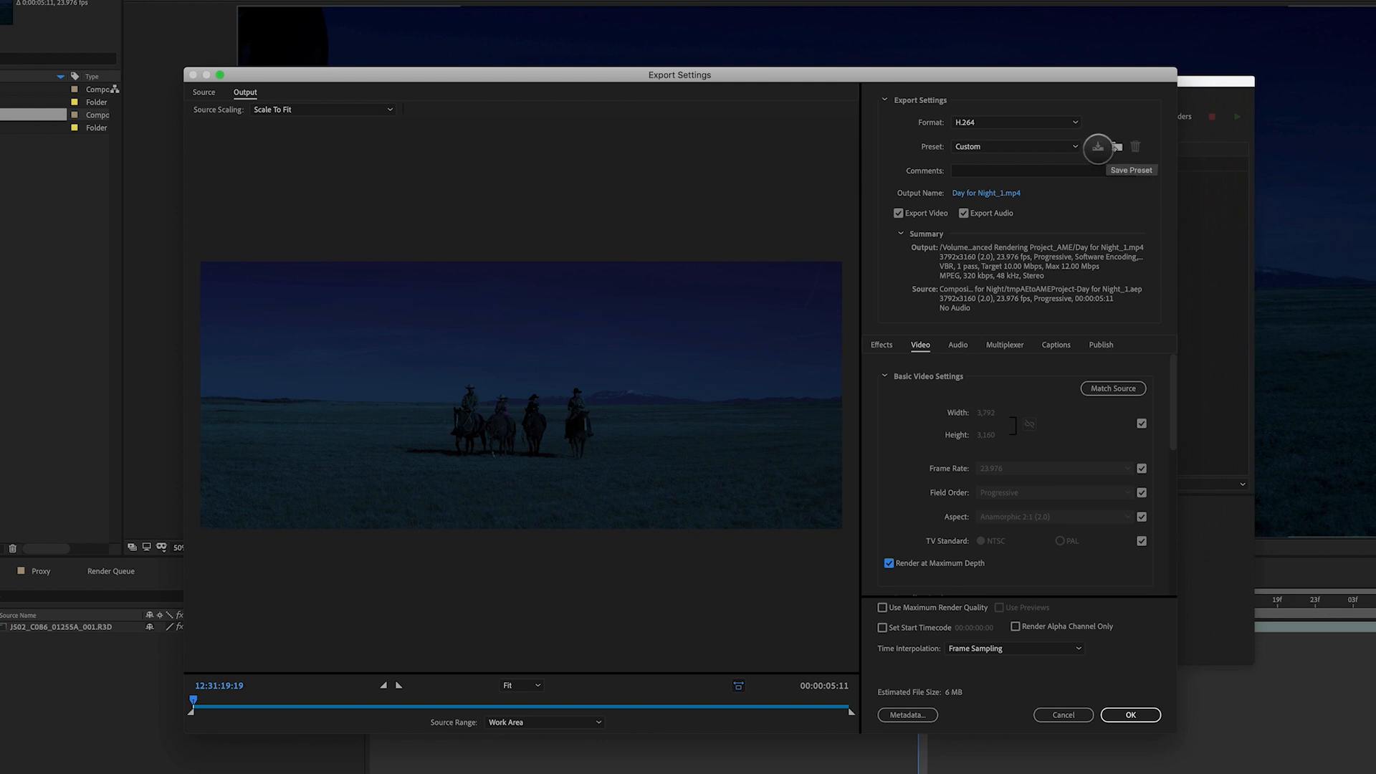
pyautogui.click(1098, 147)
pyautogui.moveTo(695, 351); pyautogui.dragTo(743, 319)
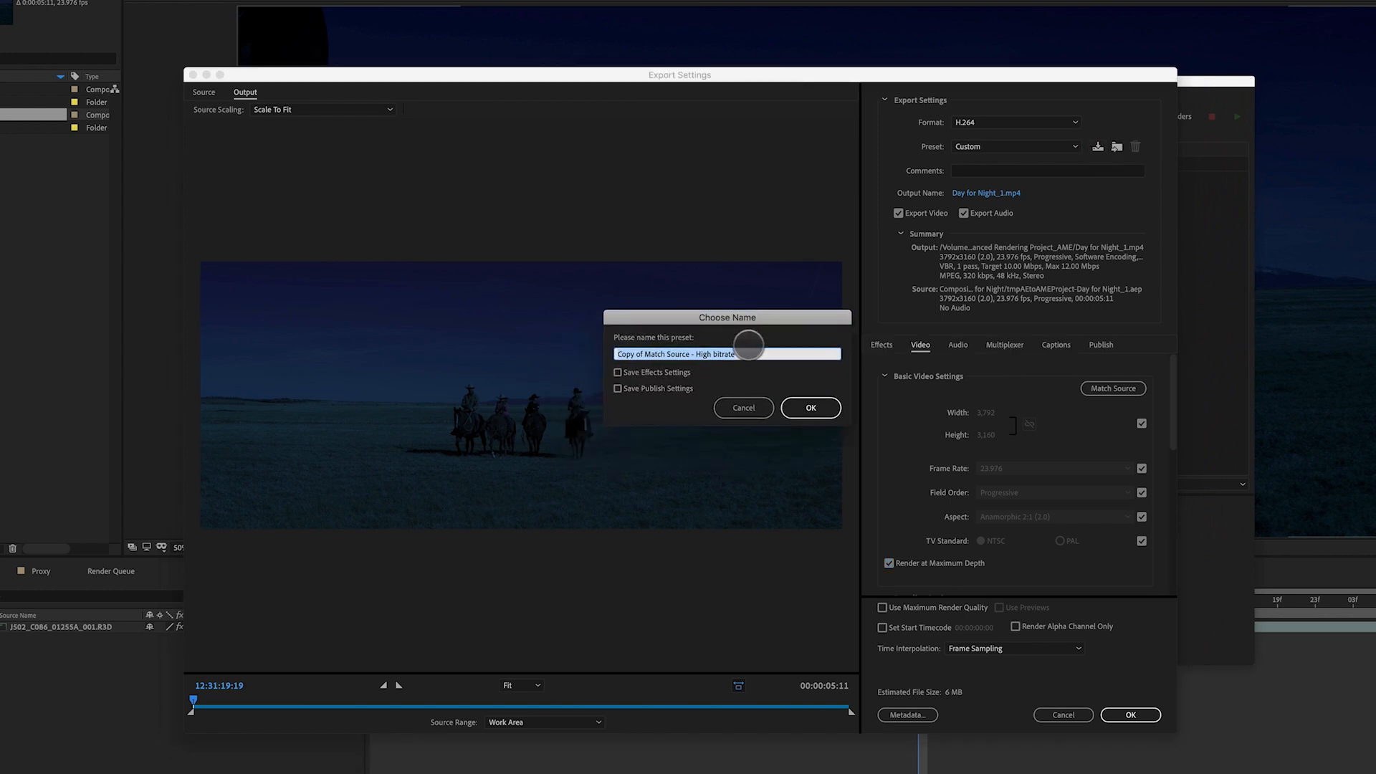
pyautogui.write('Test Pre')
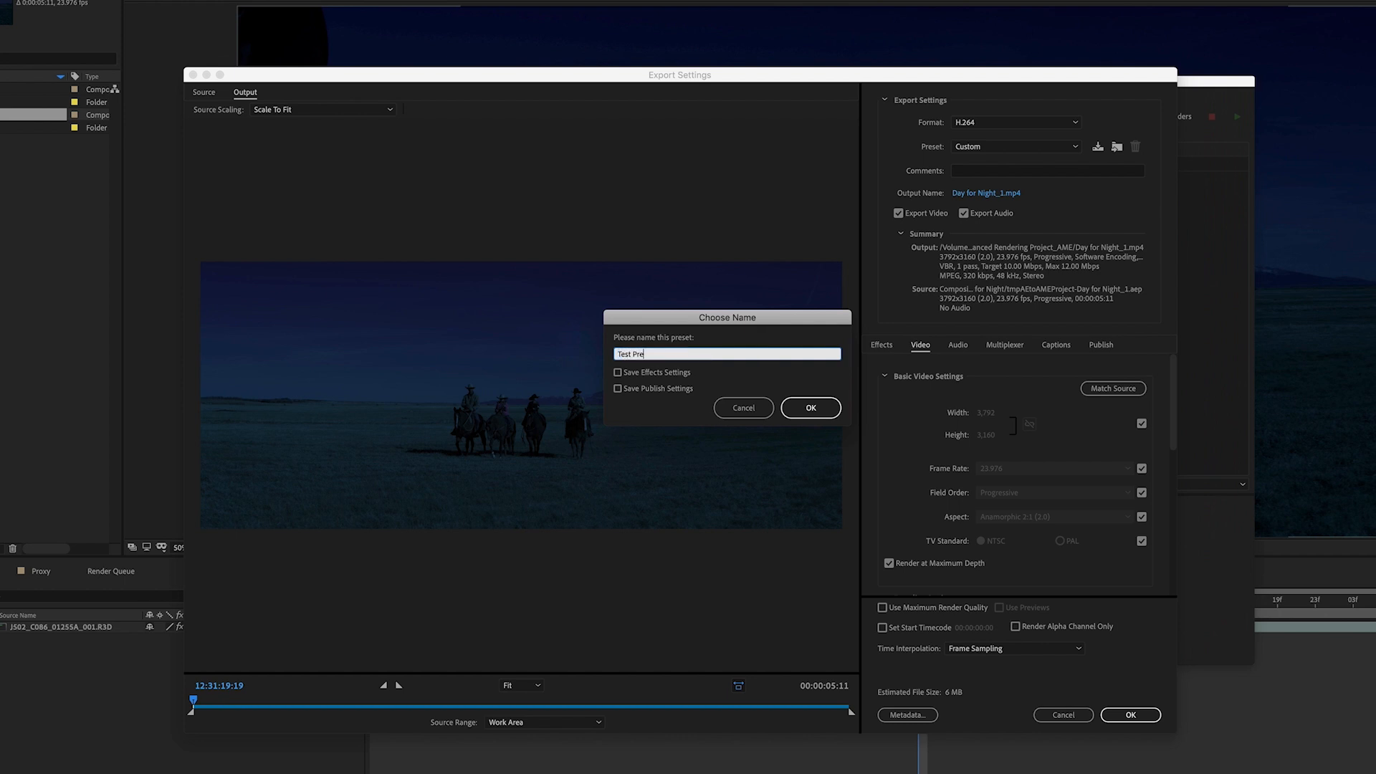
pyautogui.write('set')
pyautogui.click(619, 373)
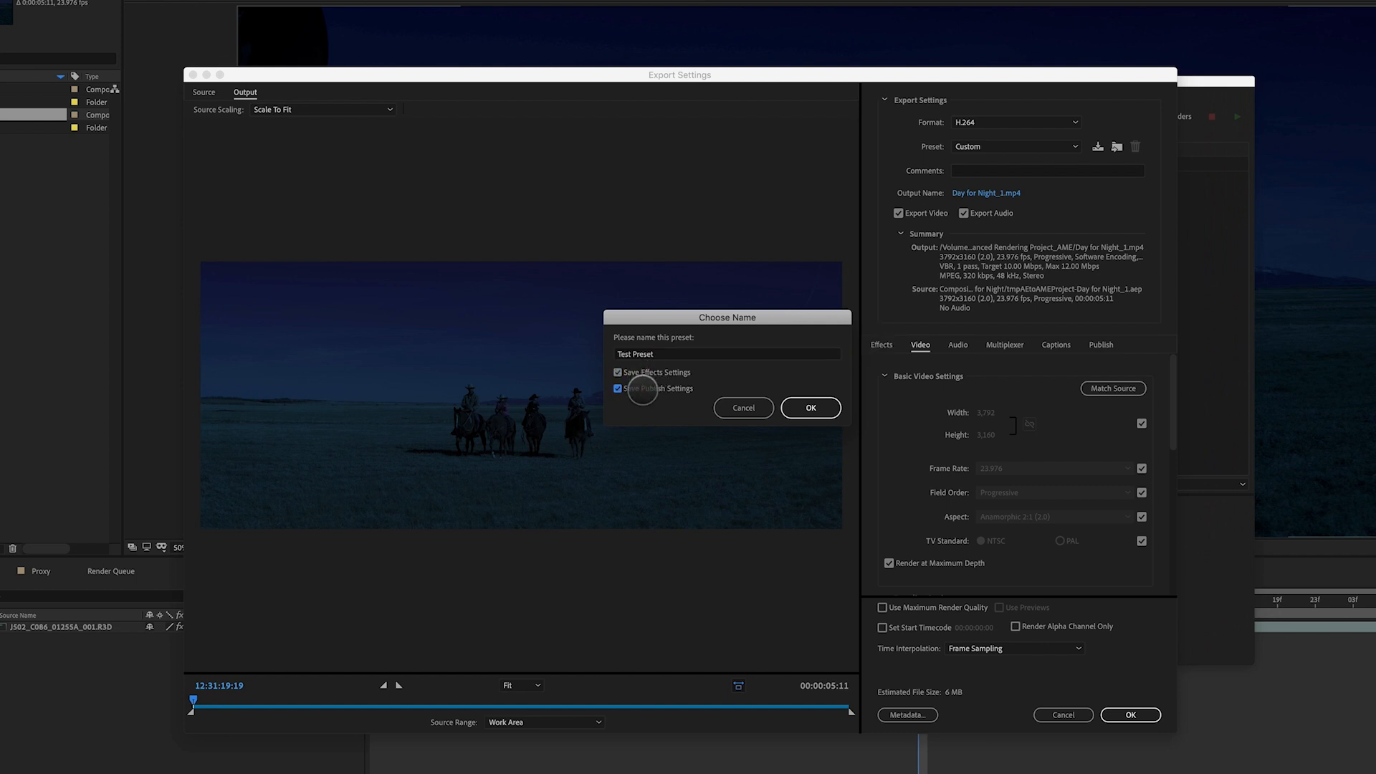
pyautogui.click(617, 372)
pyautogui.click(810, 407)
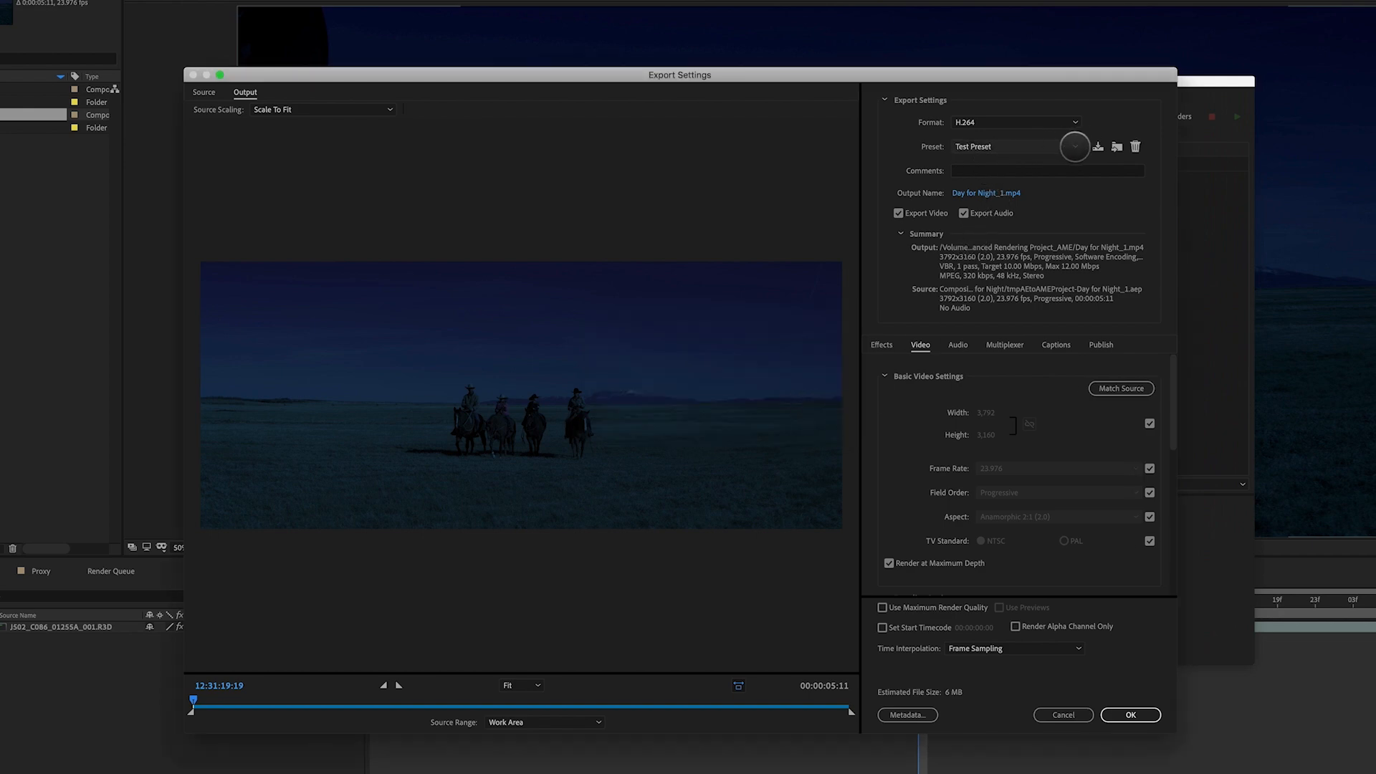
# Check for Test Preset among the available H.264 presets and confirm the Day for Night_1.mp4 export settings.
pyautogui.click(1073, 147)
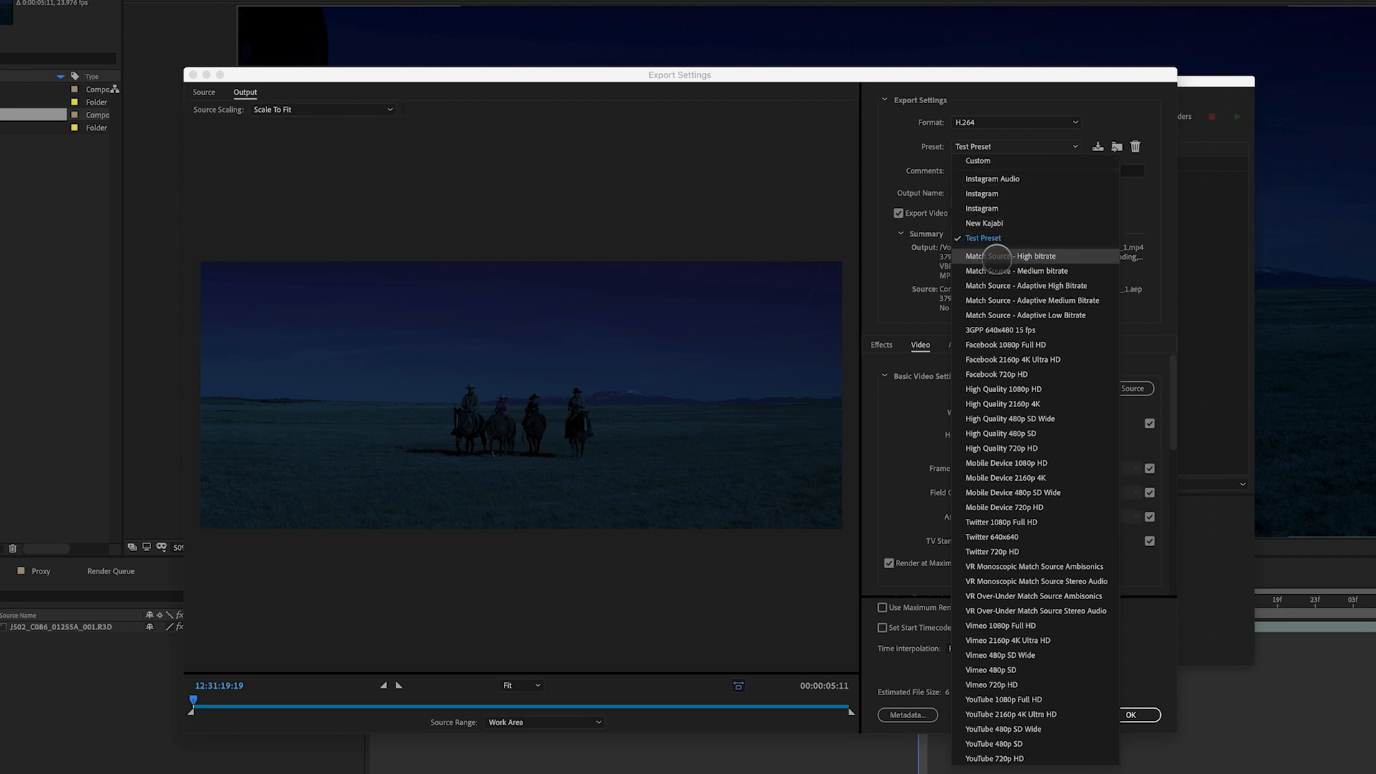
pyautogui.click(898, 168)
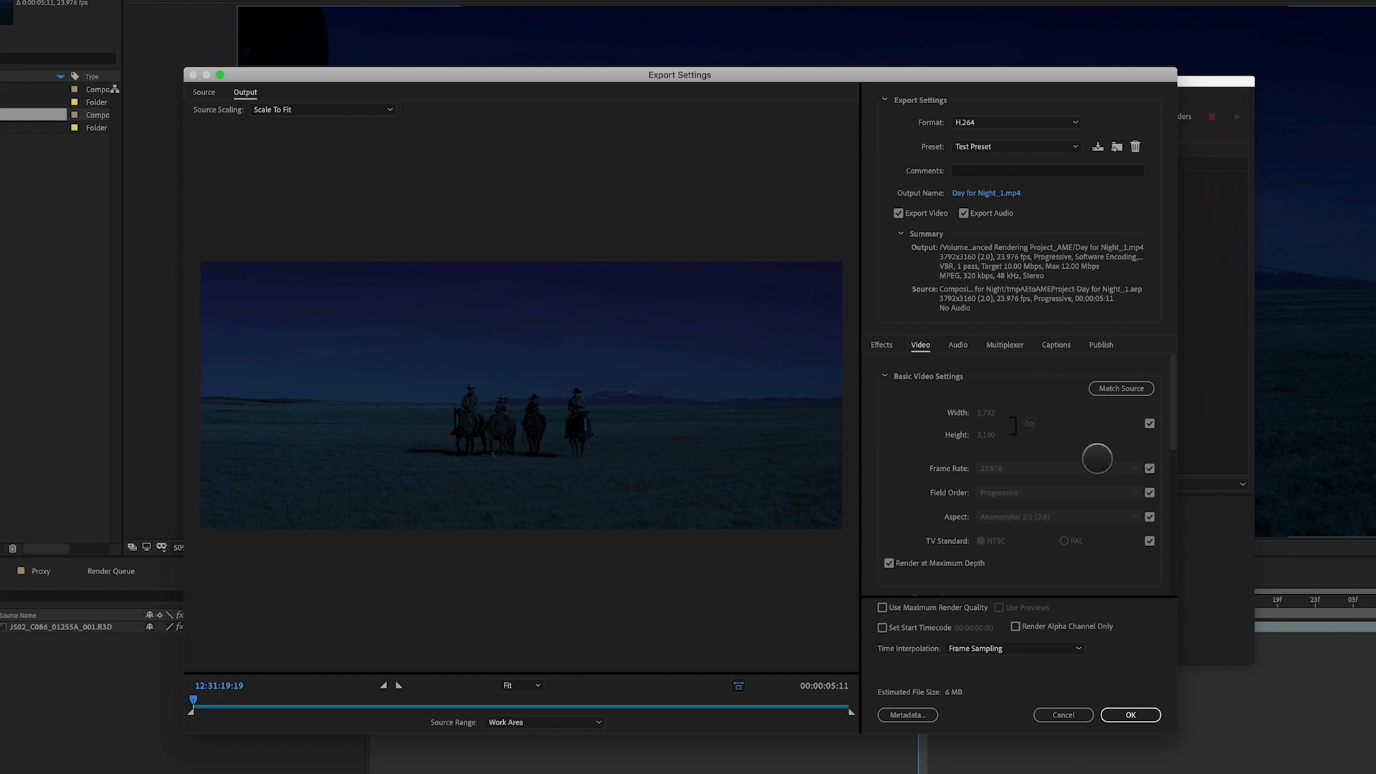
pyautogui.click(1131, 715)
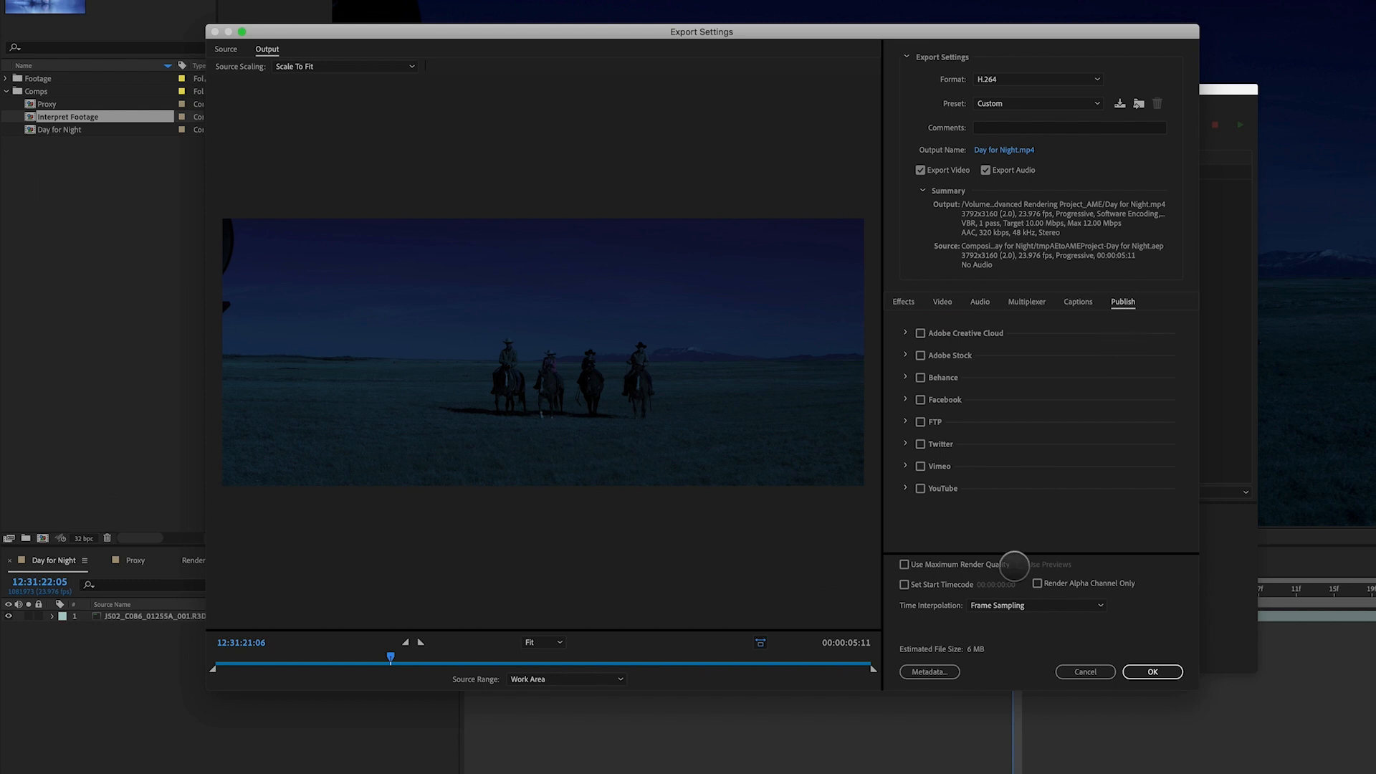
# Dismiss the Day for Night.mp4 export settings without applying them and return to the encoding queue.
pyautogui.moveTo(628, 50); pyautogui.dragTo(787, 44)
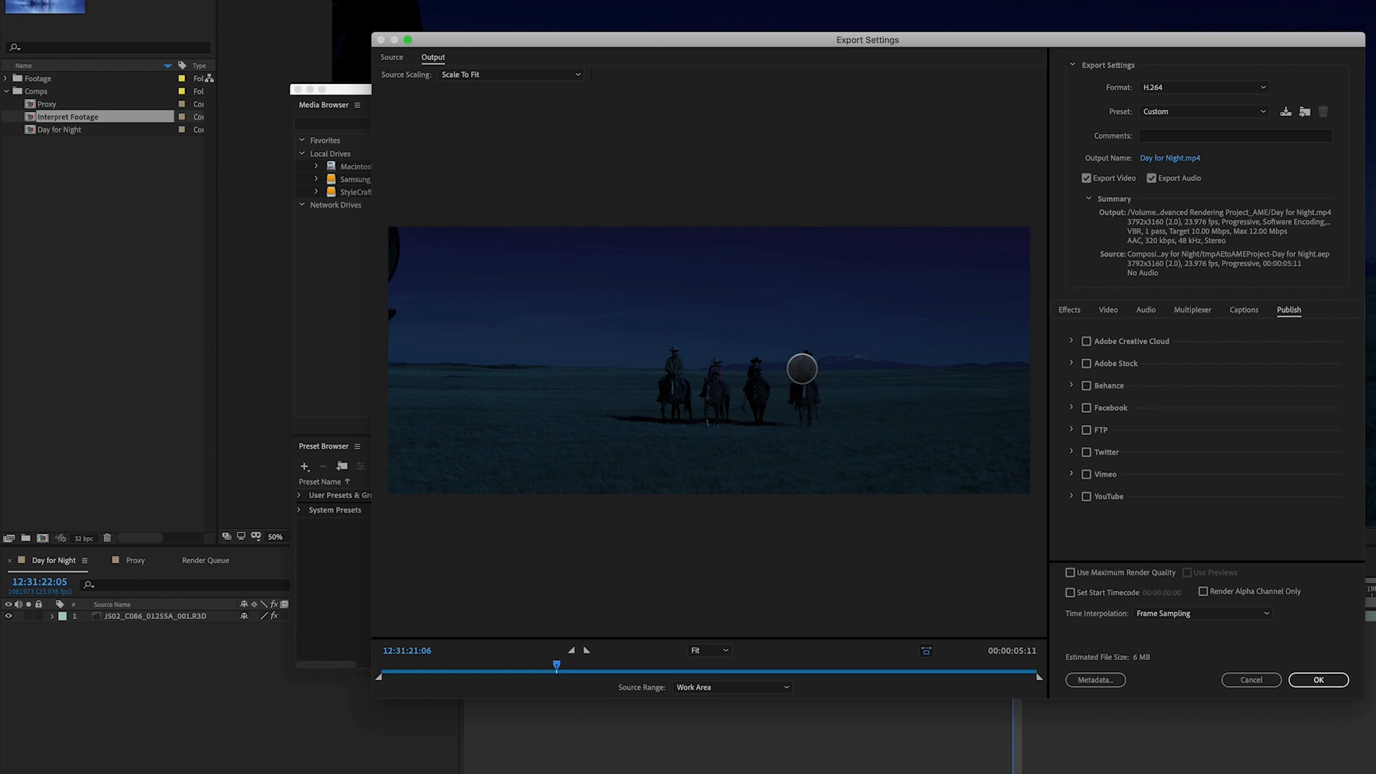
pyautogui.click(1251, 681)
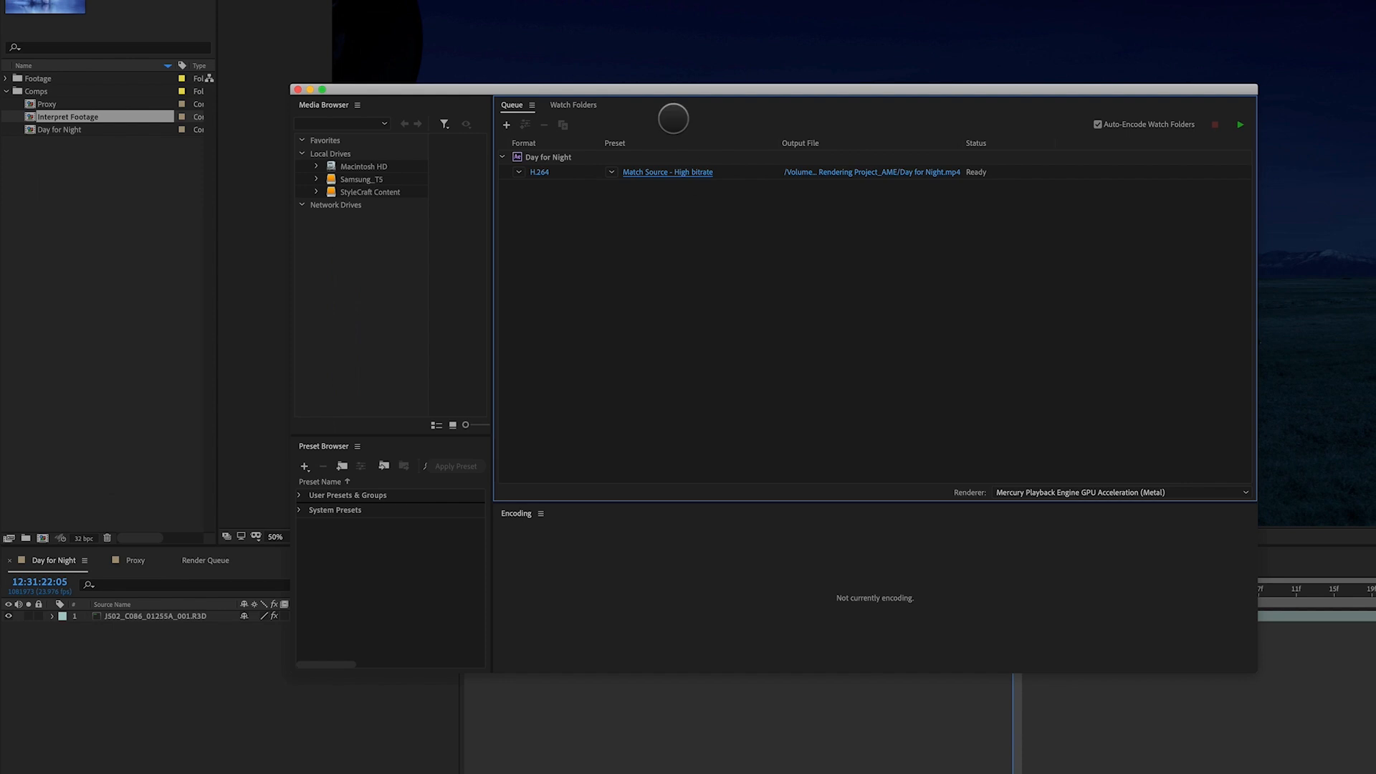
pyautogui.moveTo(659, 94); pyautogui.dragTo(704, 11)
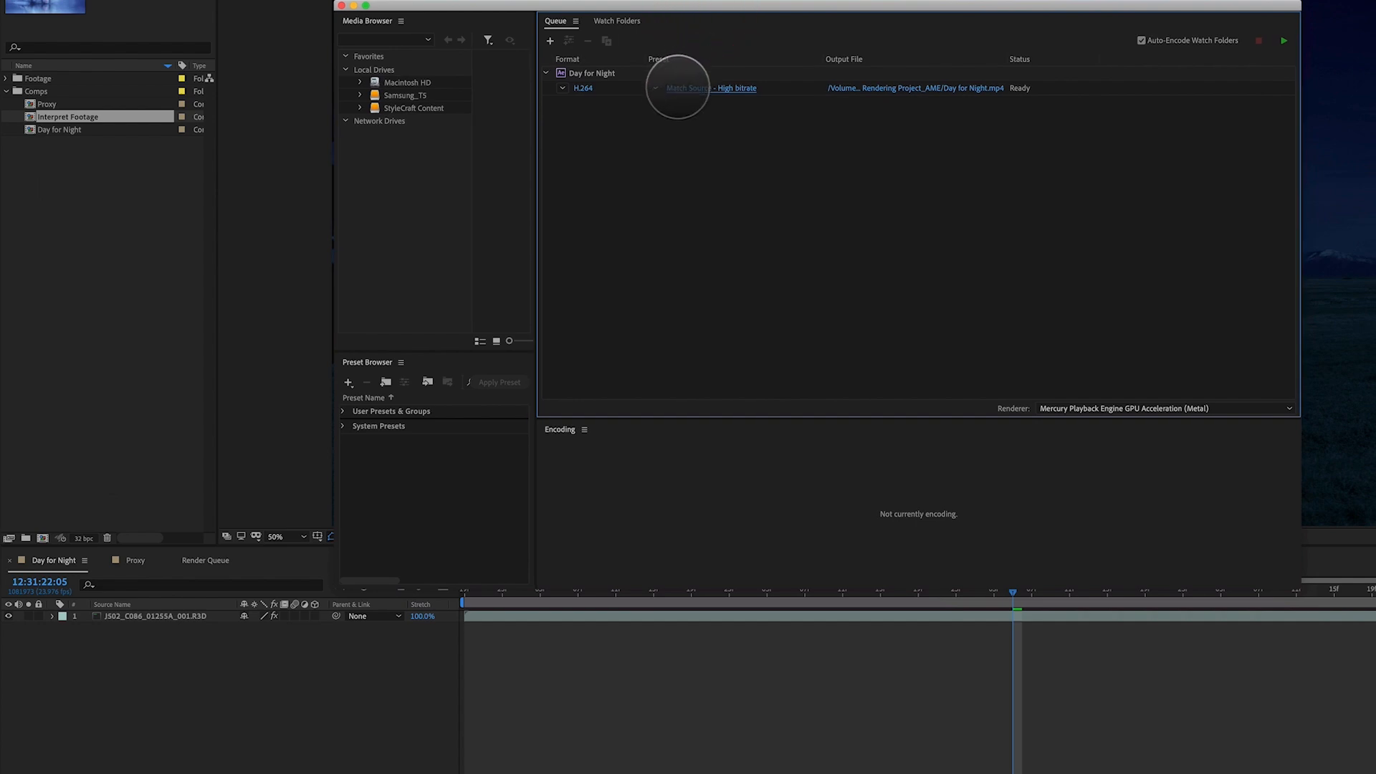
# Try the HEVC (H.265) format on the queued Day for Night item, restore H.264 and view its available presets.
pyautogui.moveTo(671, 89)
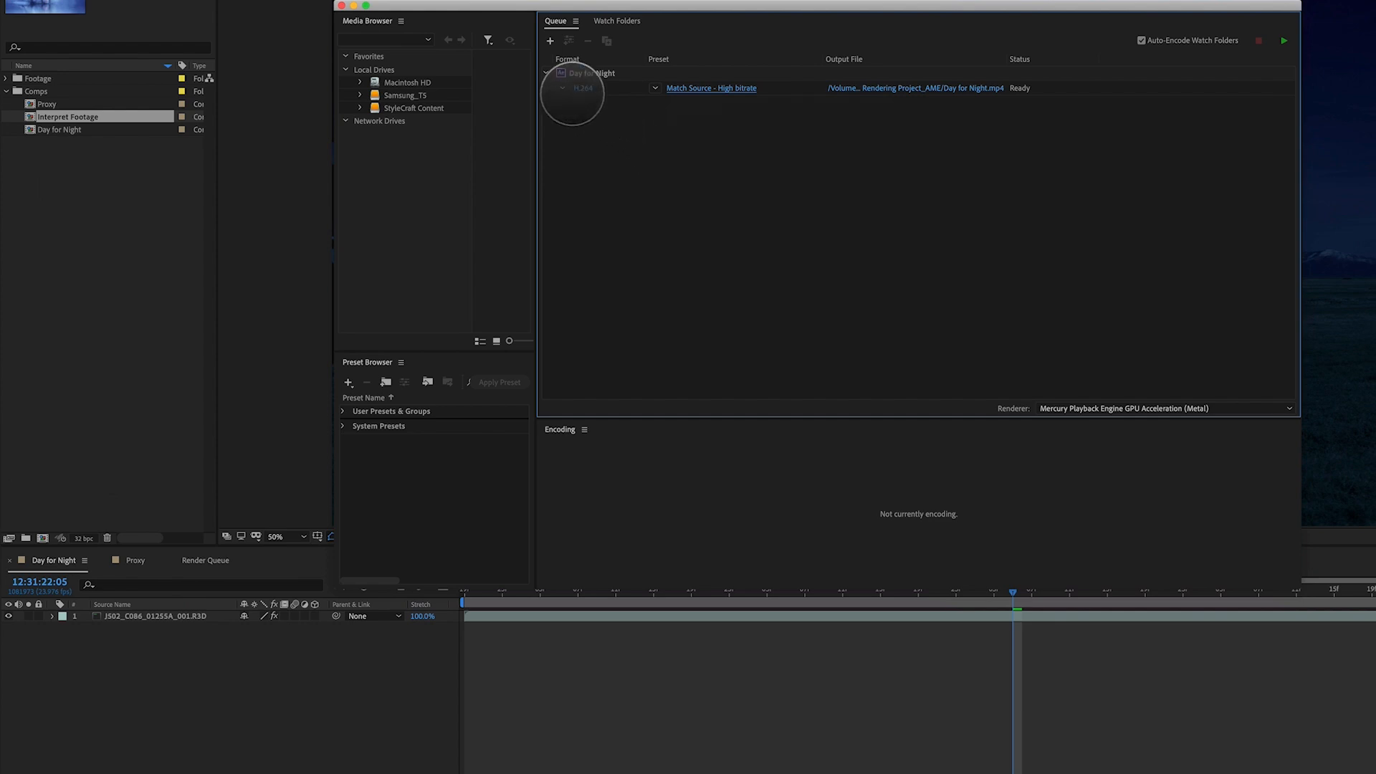
pyautogui.click(563, 89)
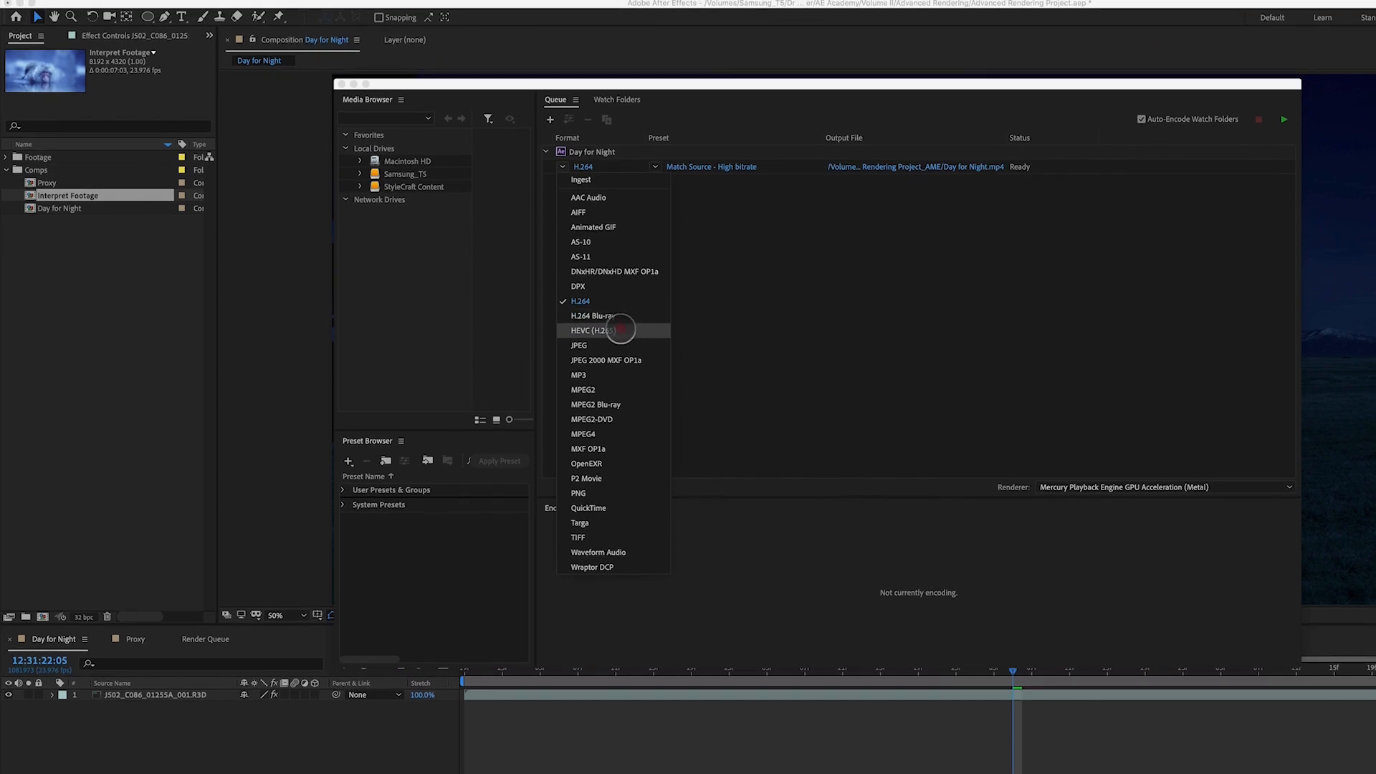
pyautogui.click(617, 331)
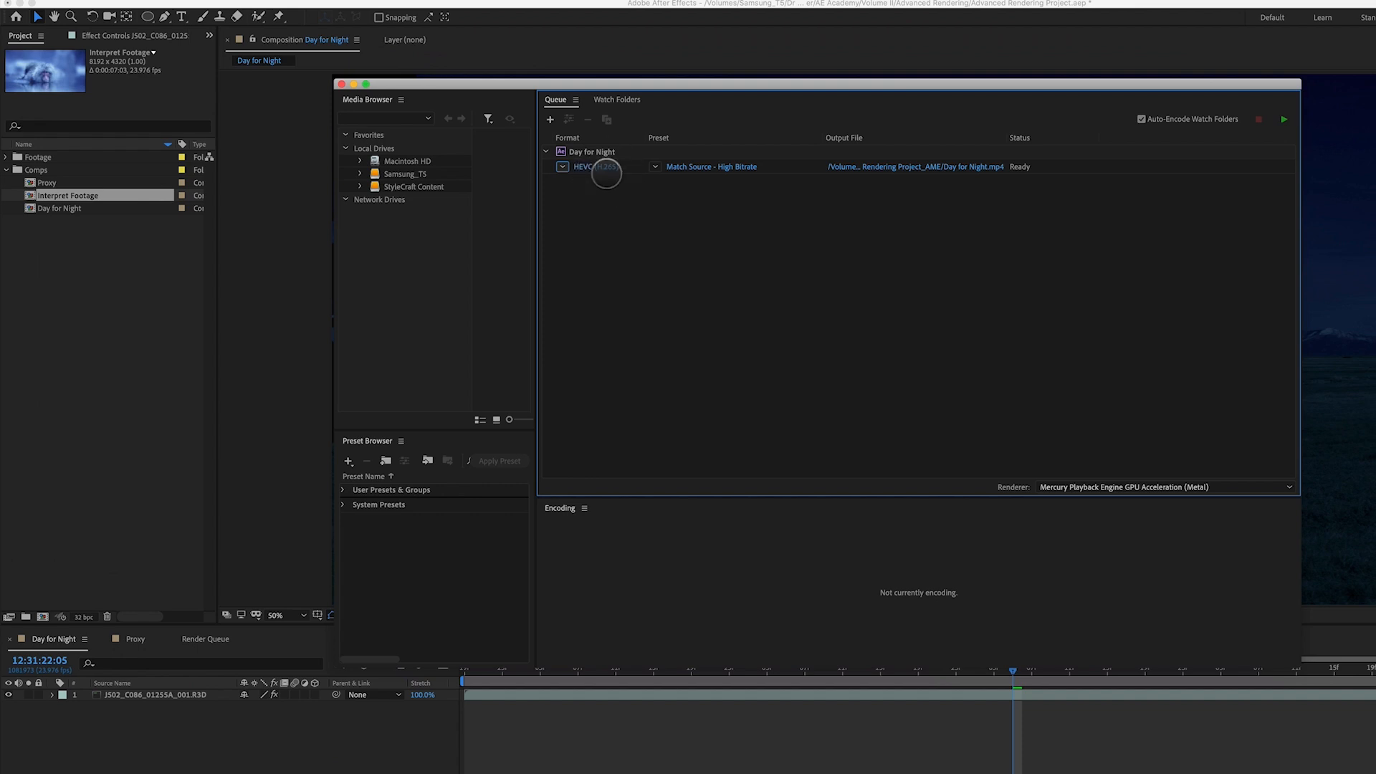
pyautogui.click(562, 166)
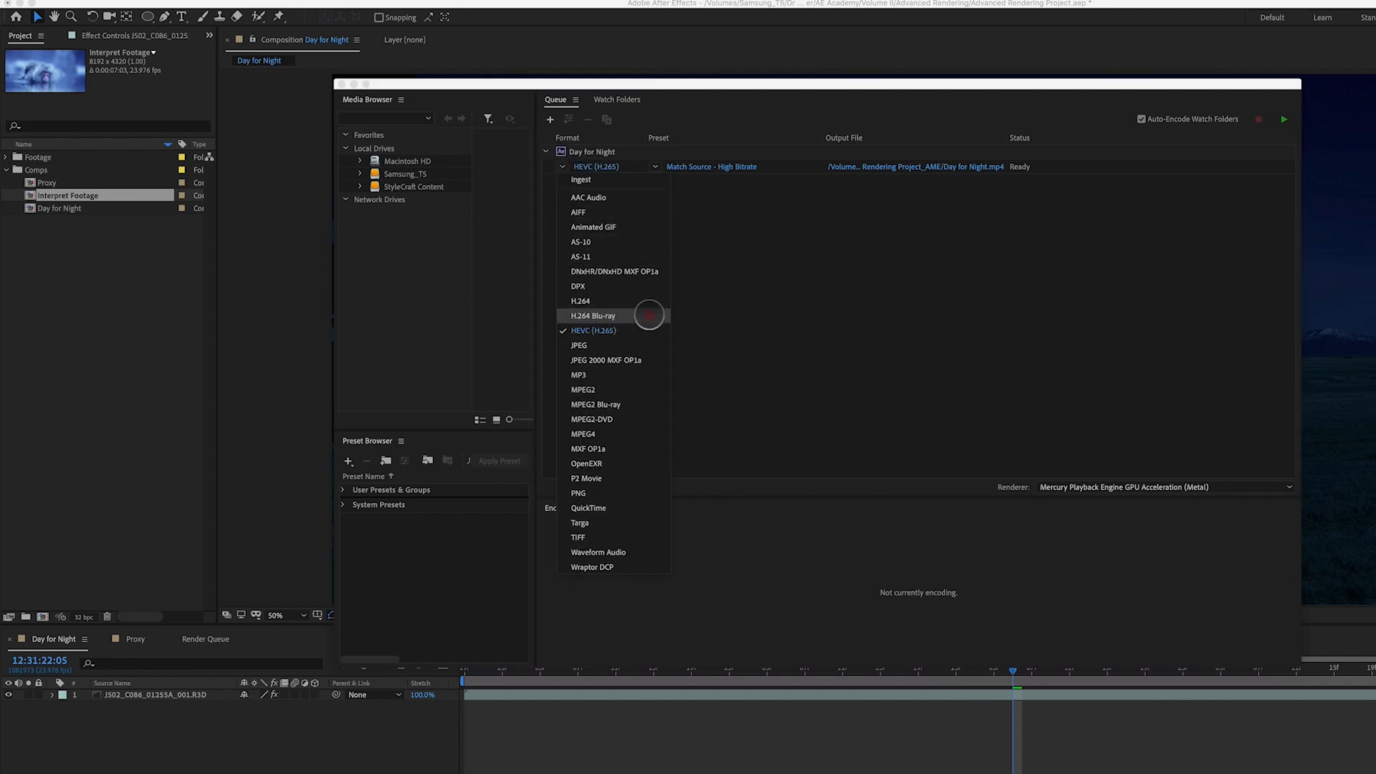
pyautogui.click(641, 301)
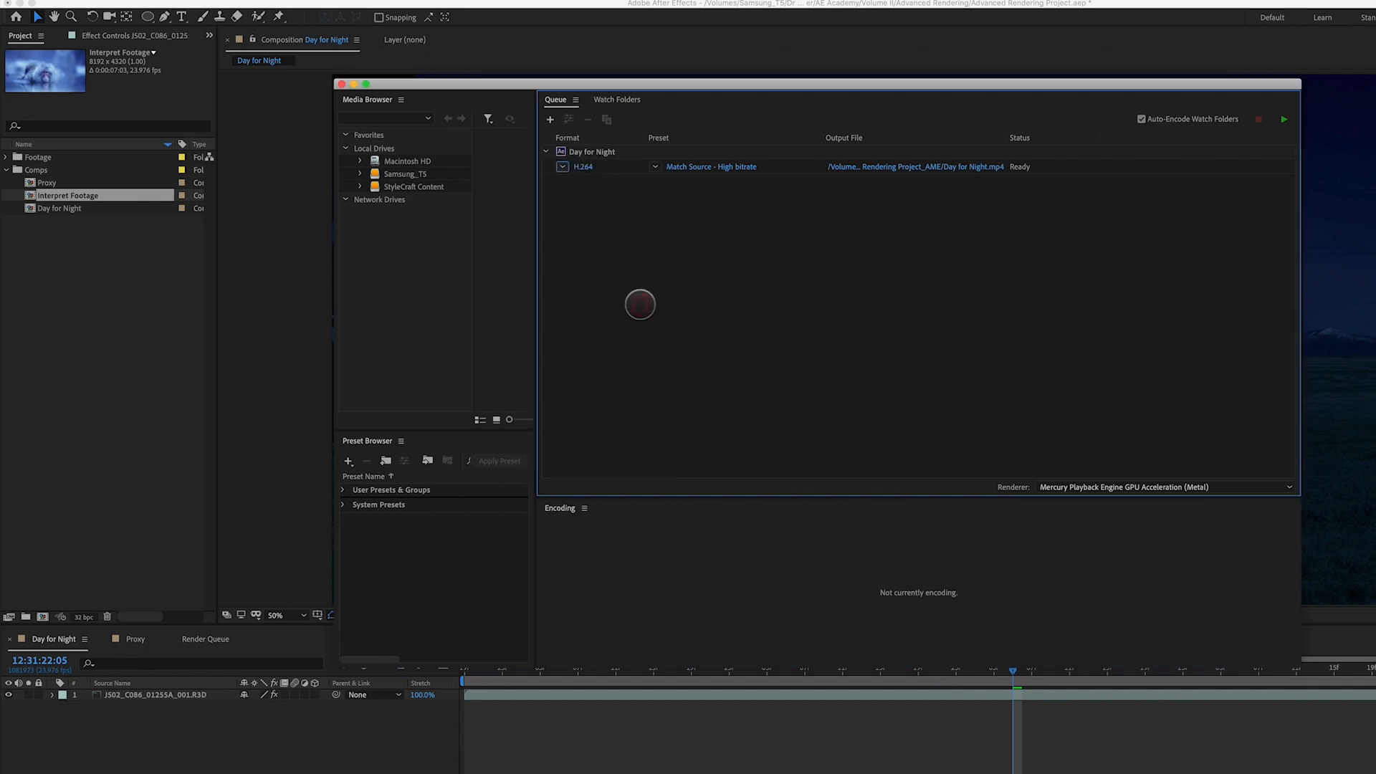
pyautogui.click(654, 168)
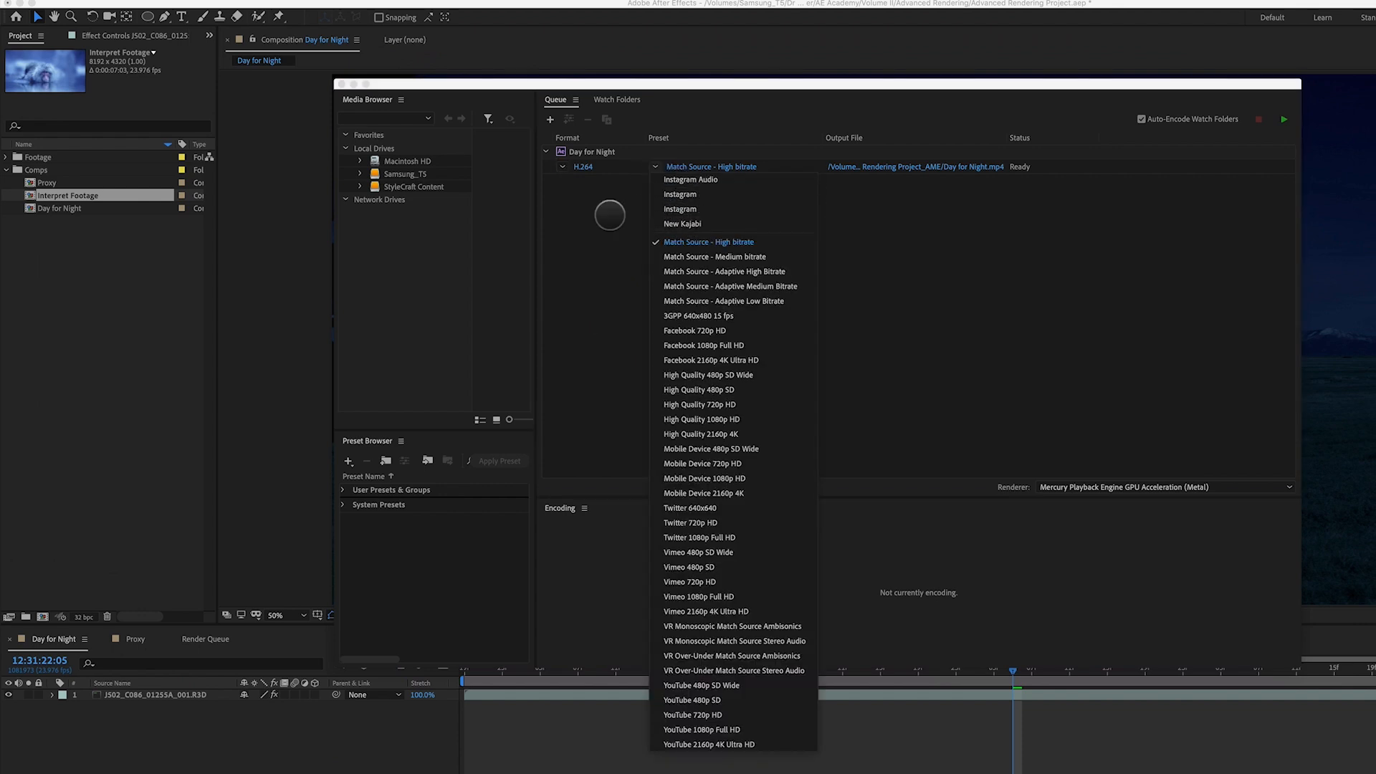
pyautogui.click(607, 217)
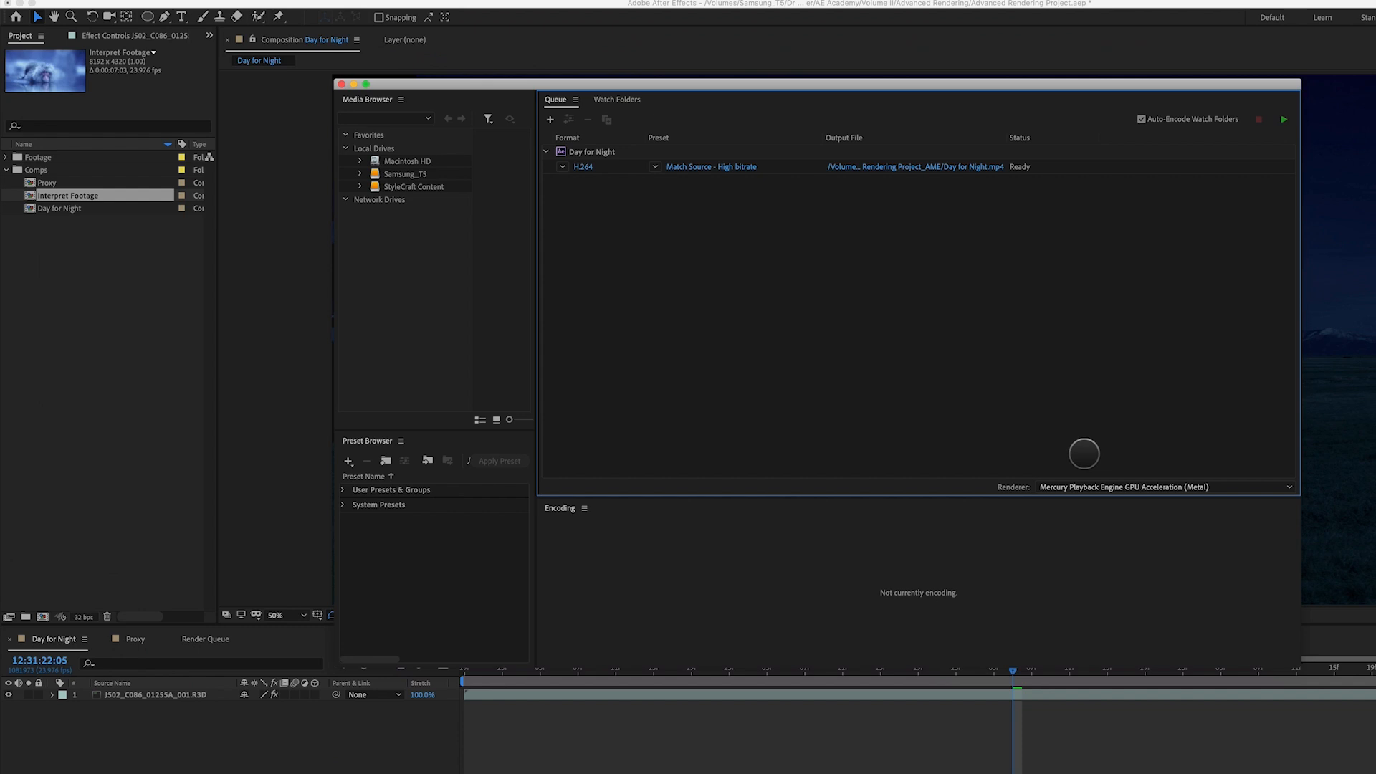
# Duplicate the H.264 Day for Night queue item and set the duplicate's format to HEVC (H.265).
pyautogui.click(596, 152)
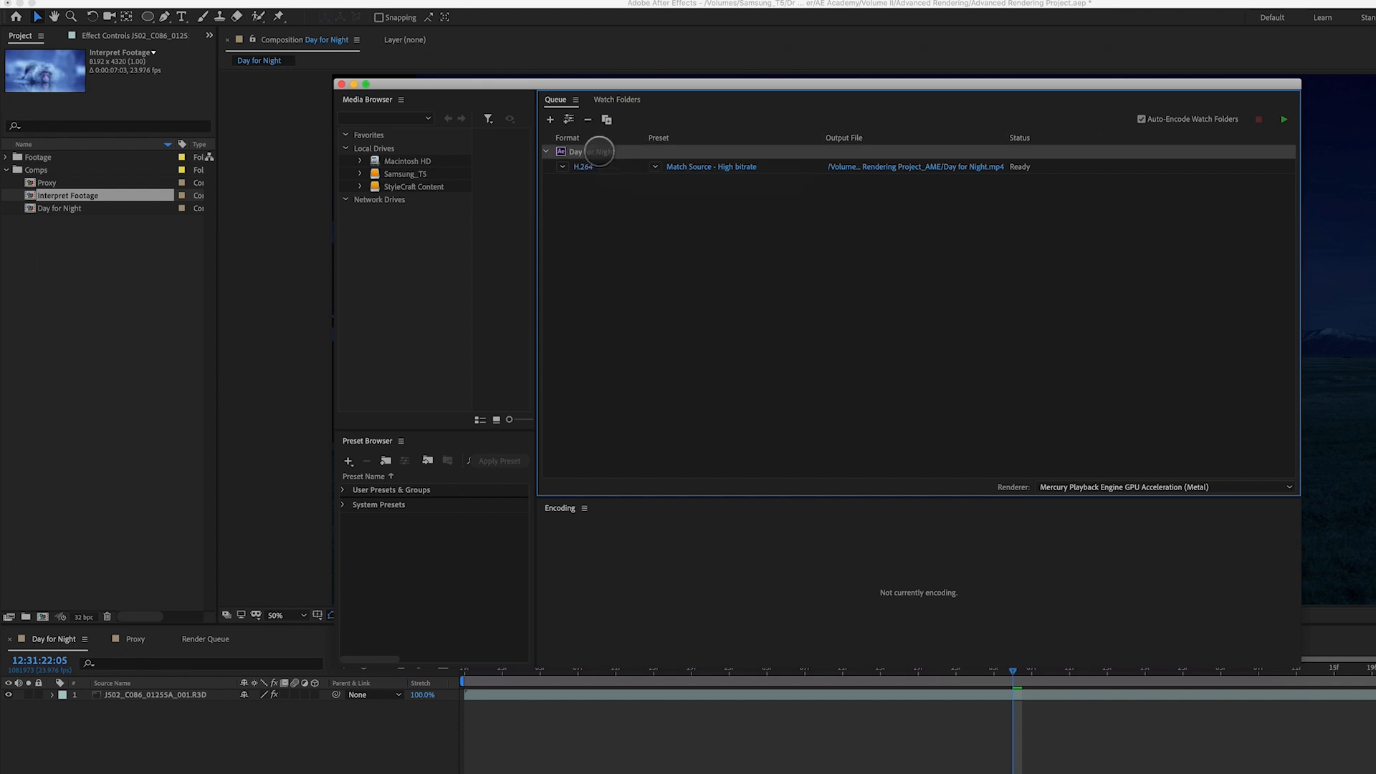
pyautogui.click(594, 153)
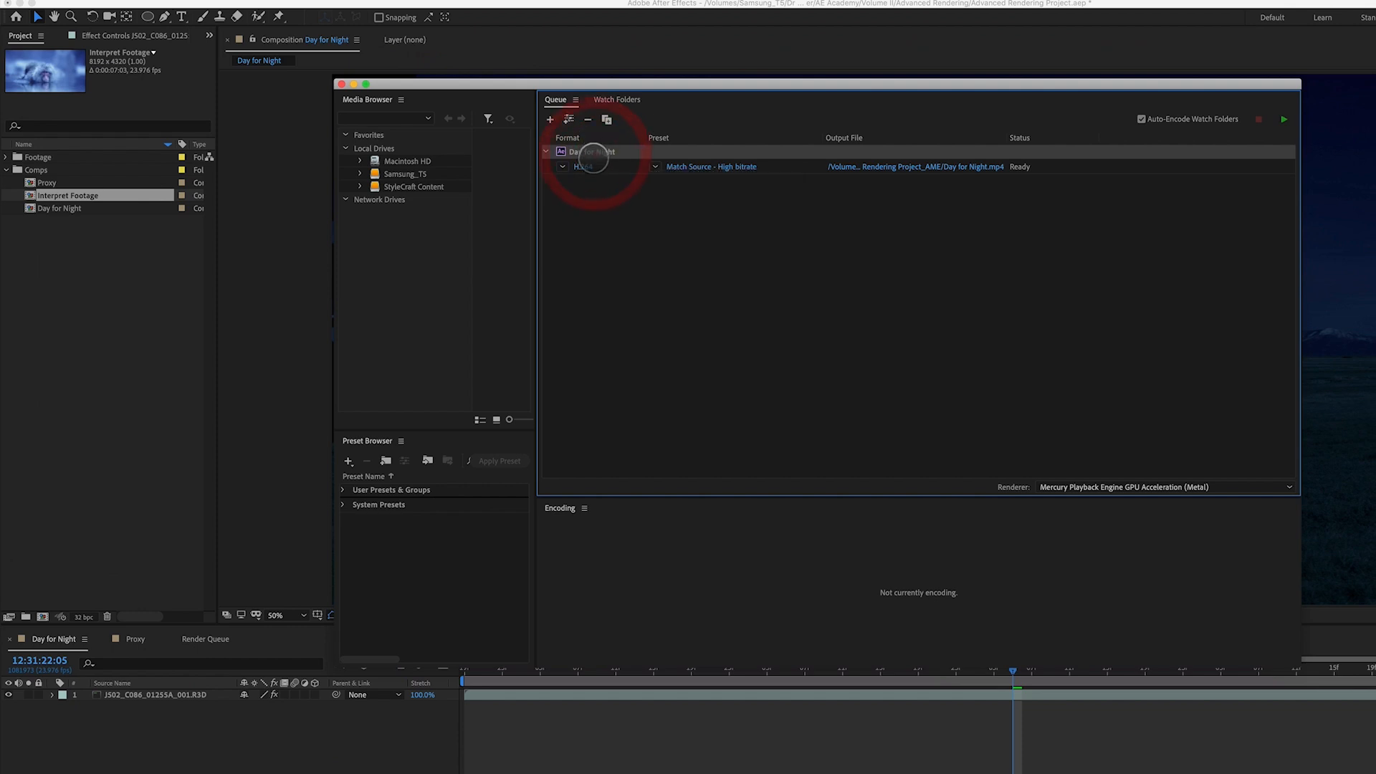
pyautogui.press('super+d')
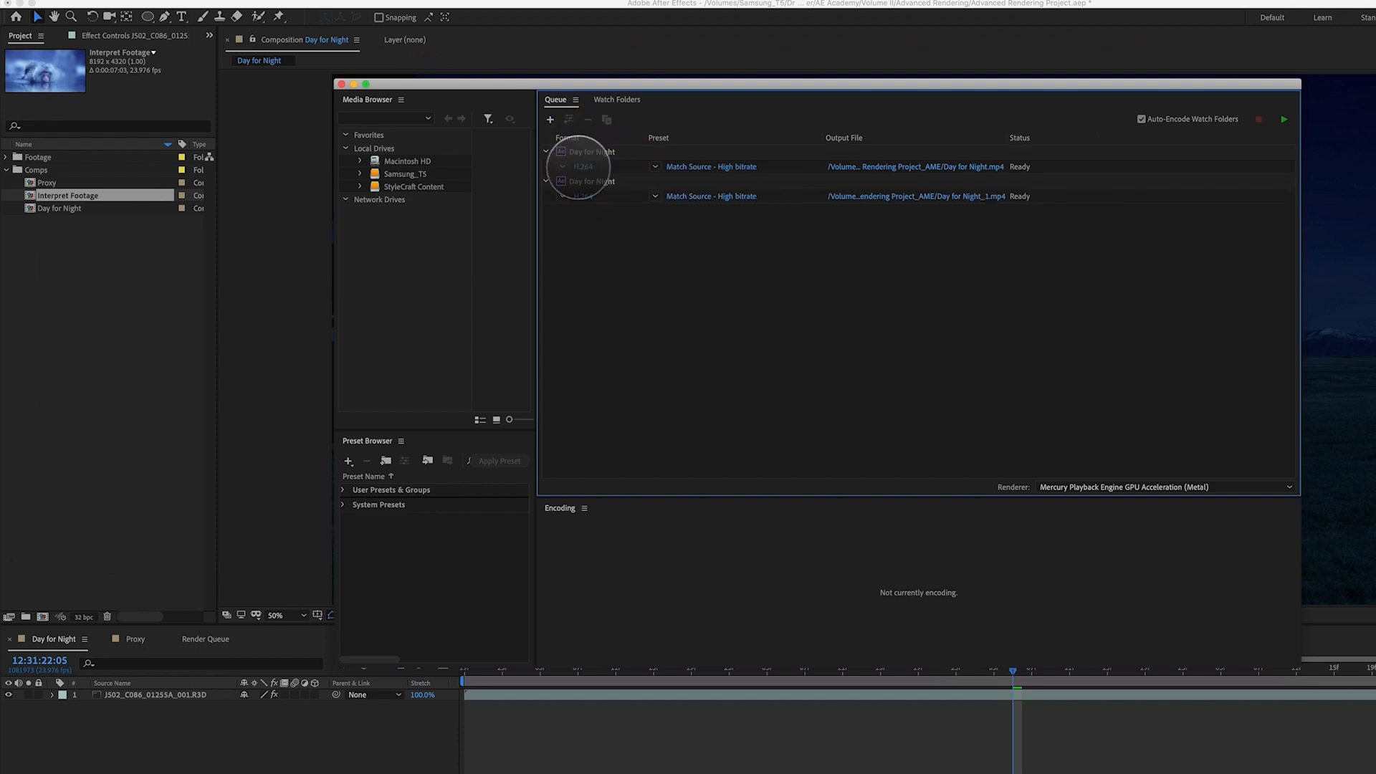
pyautogui.moveTo(676, 167)
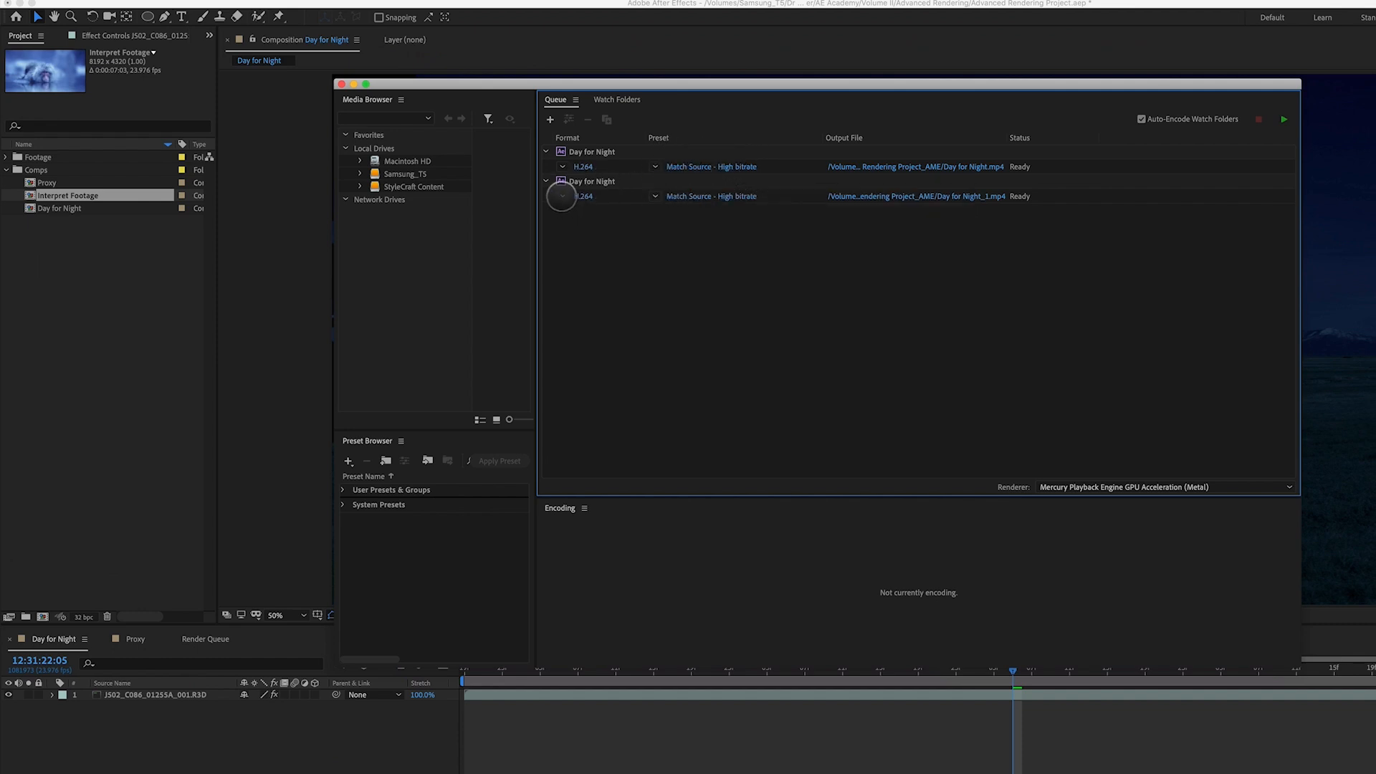
pyautogui.click(561, 197)
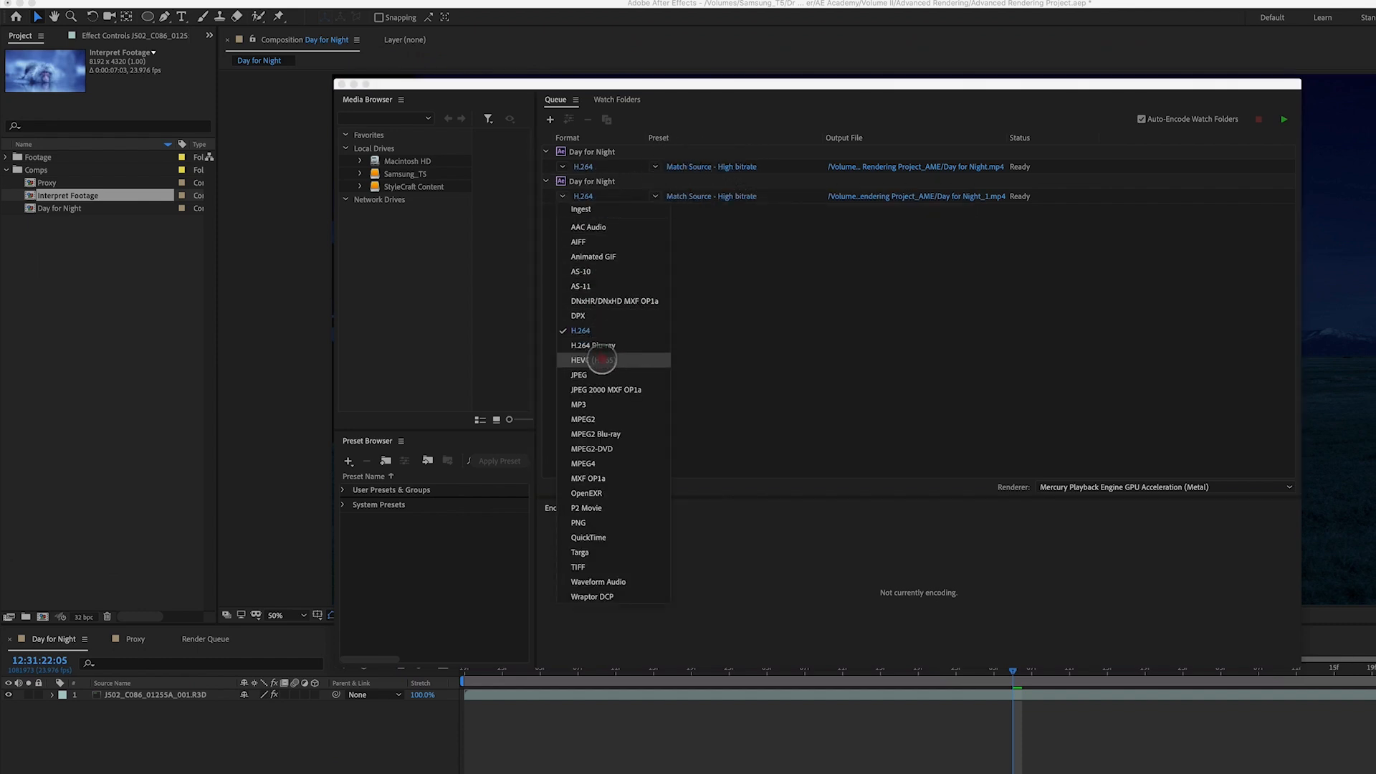
pyautogui.click(602, 359)
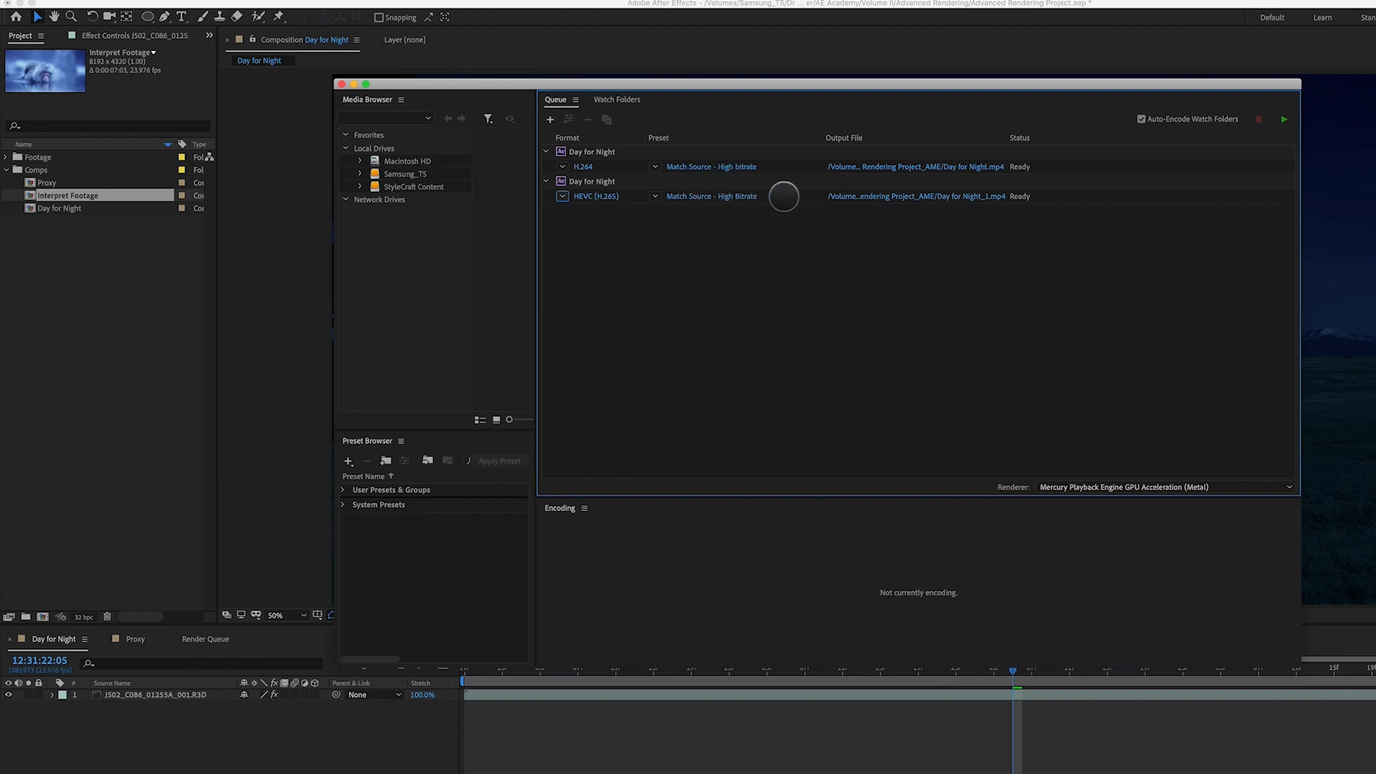
# Duplicate the HEVC (H.265) queue item and set the copy to QuickTime with the Apple ProRes 422 HQ preset.
pyautogui.click(594, 181)
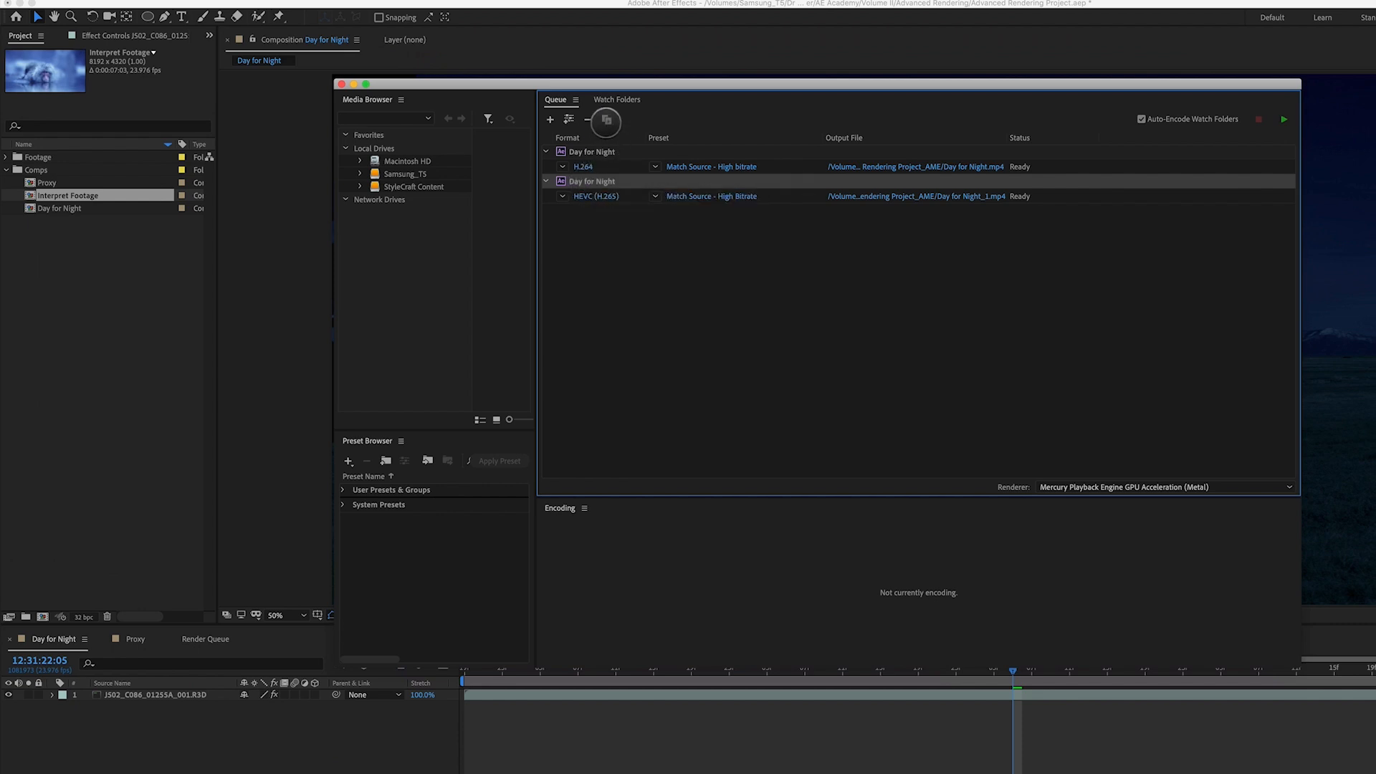
pyautogui.click(607, 119)
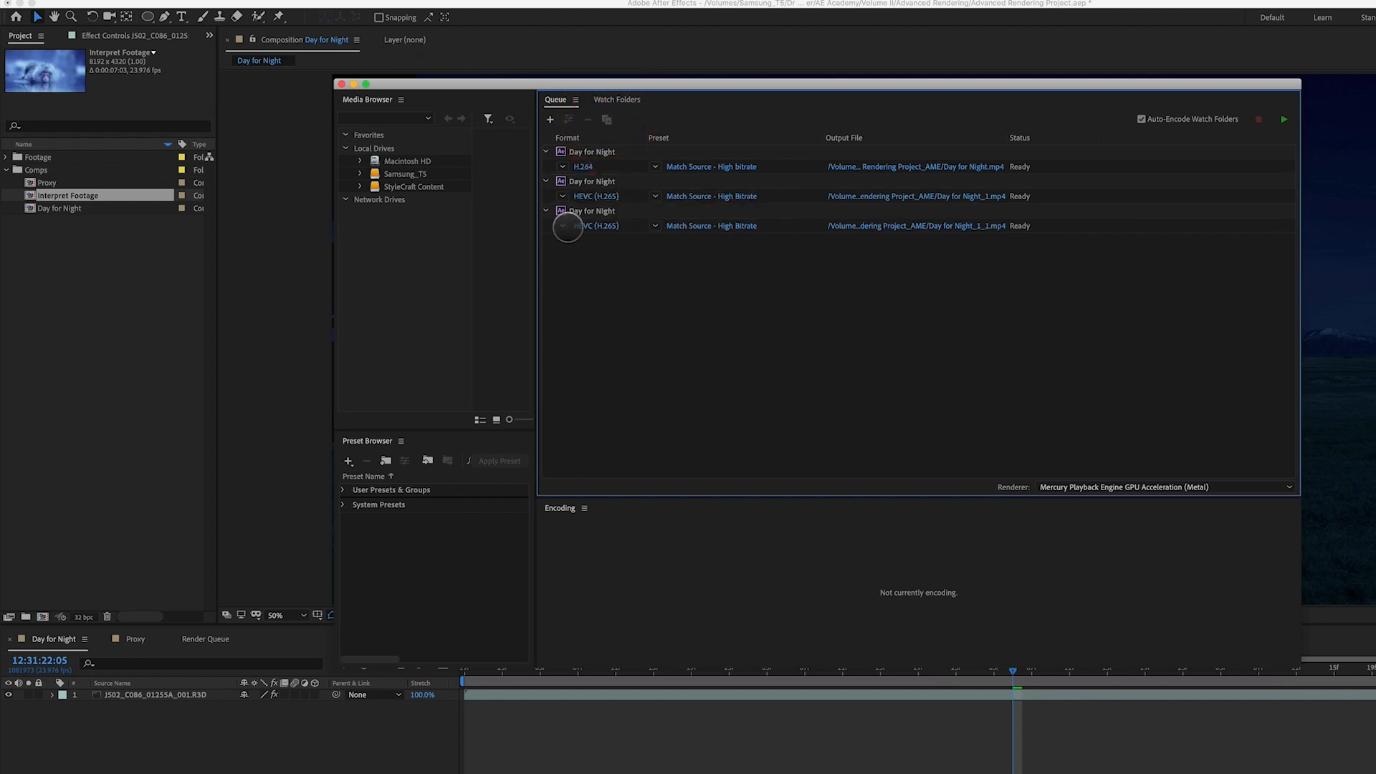
pyautogui.click(563, 227)
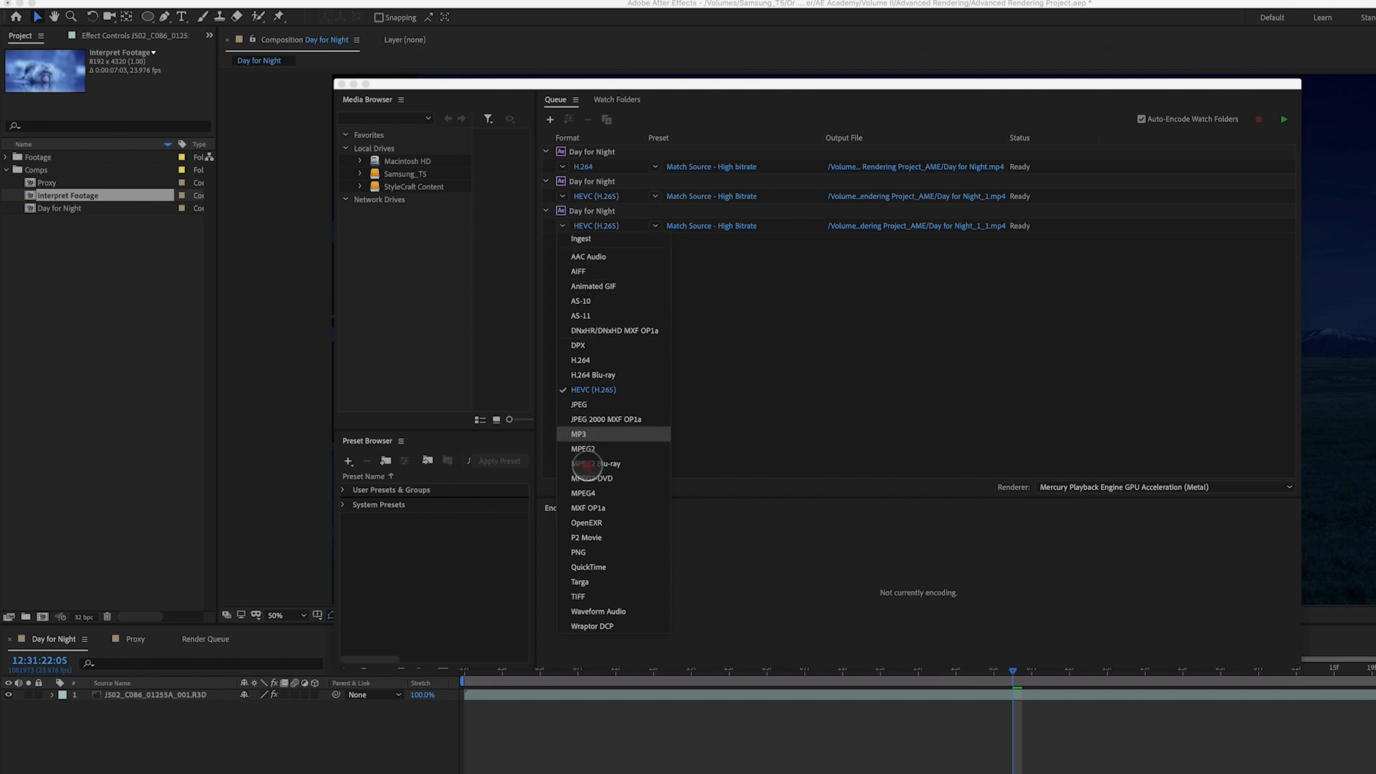
pyautogui.click(618, 567)
pyautogui.click(655, 225)
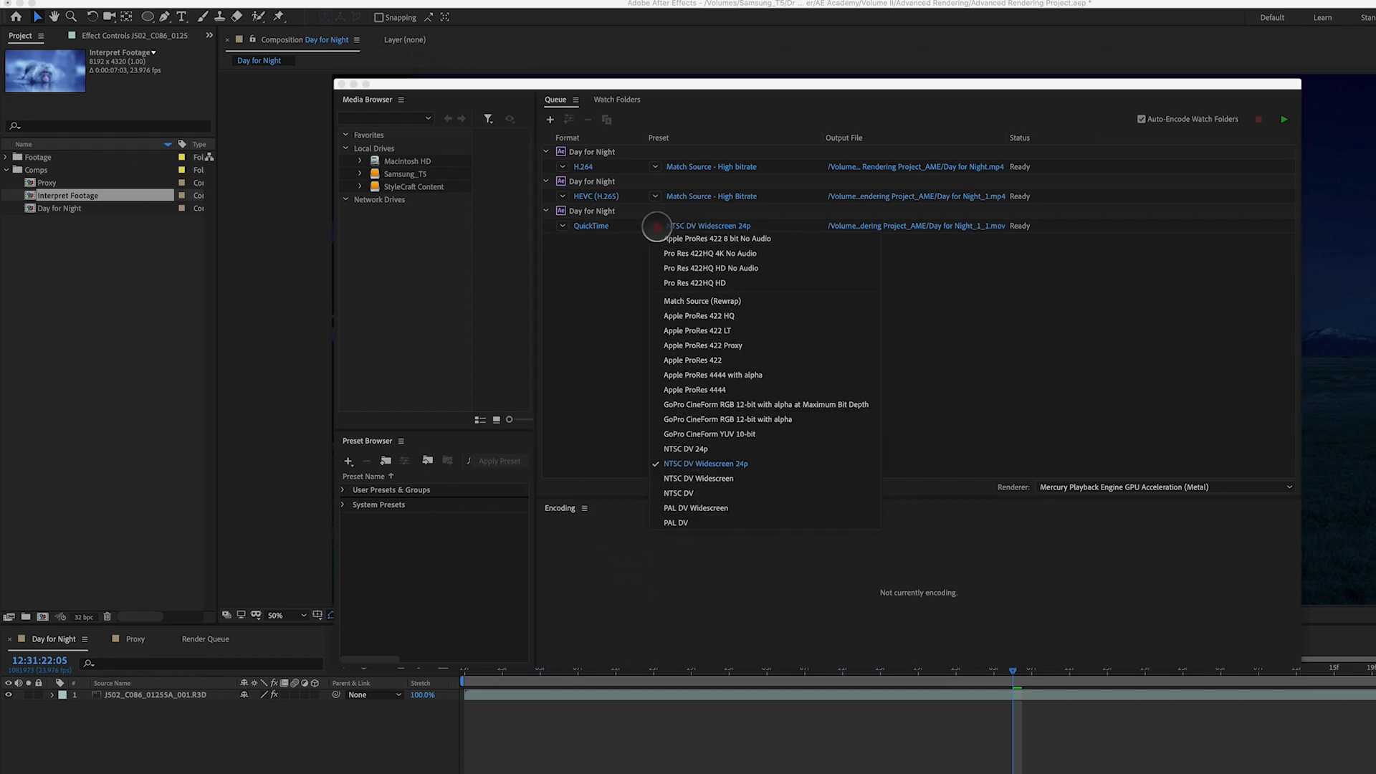
pyautogui.click(712, 316)
# Disable audio export in the QuickTime item's export settings, apply them and start encoding the queue.
pyautogui.click(713, 228)
pyautogui.click(712, 227)
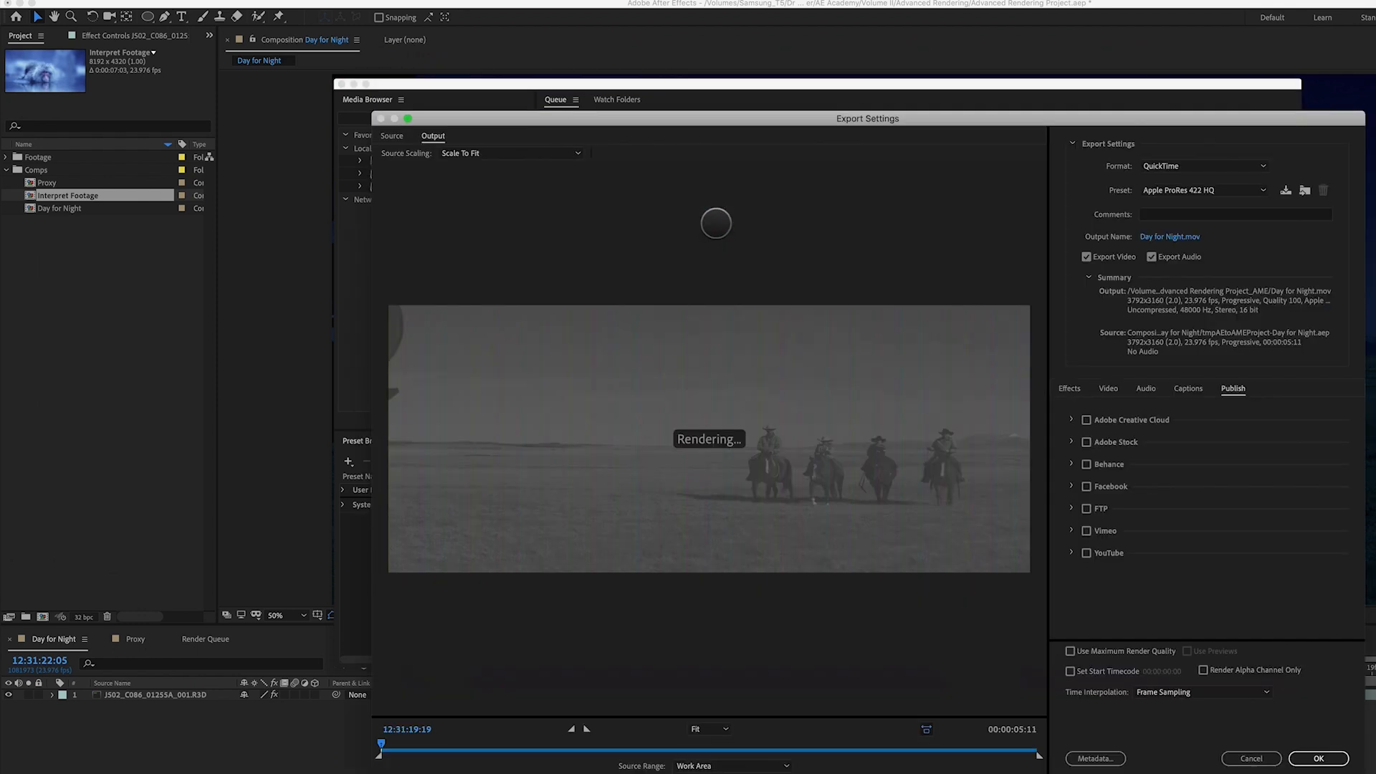
pyautogui.click(1151, 257)
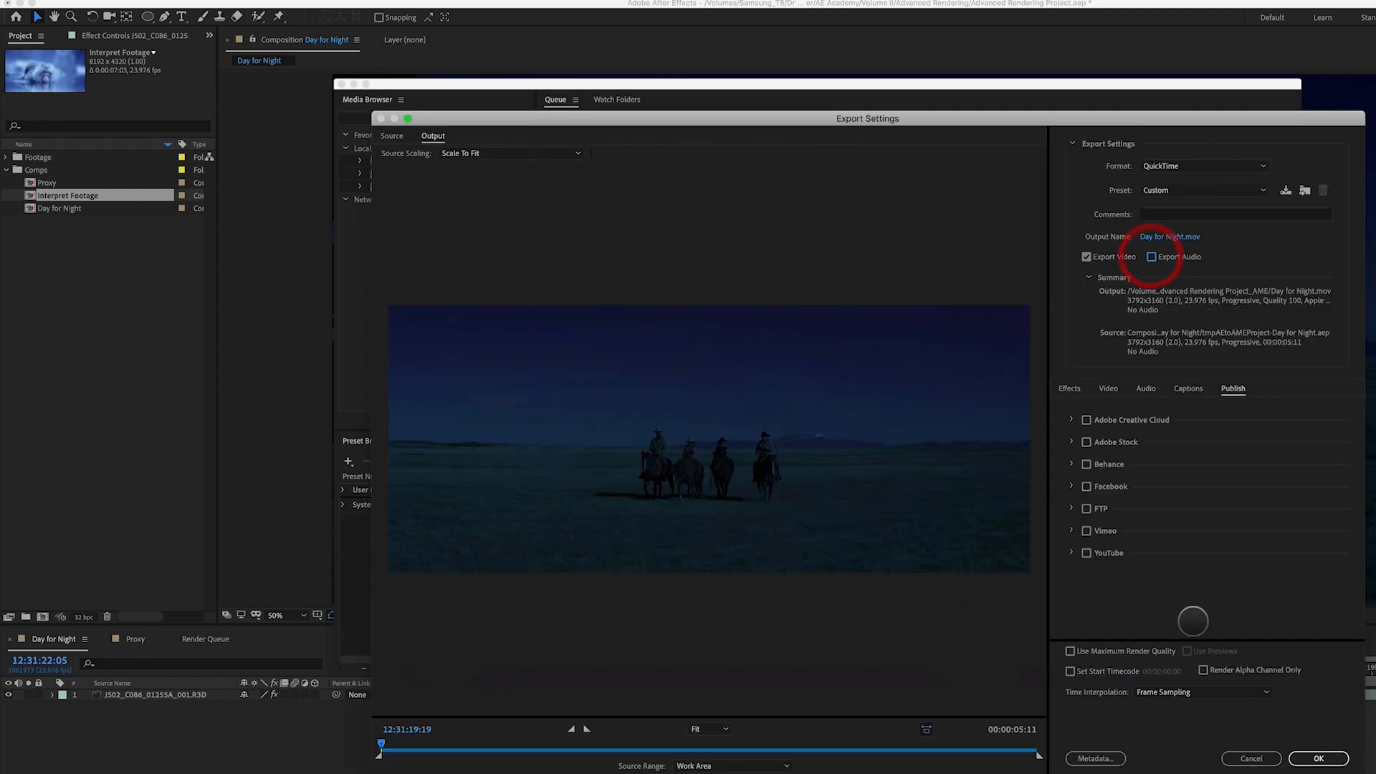
pyautogui.click(1319, 758)
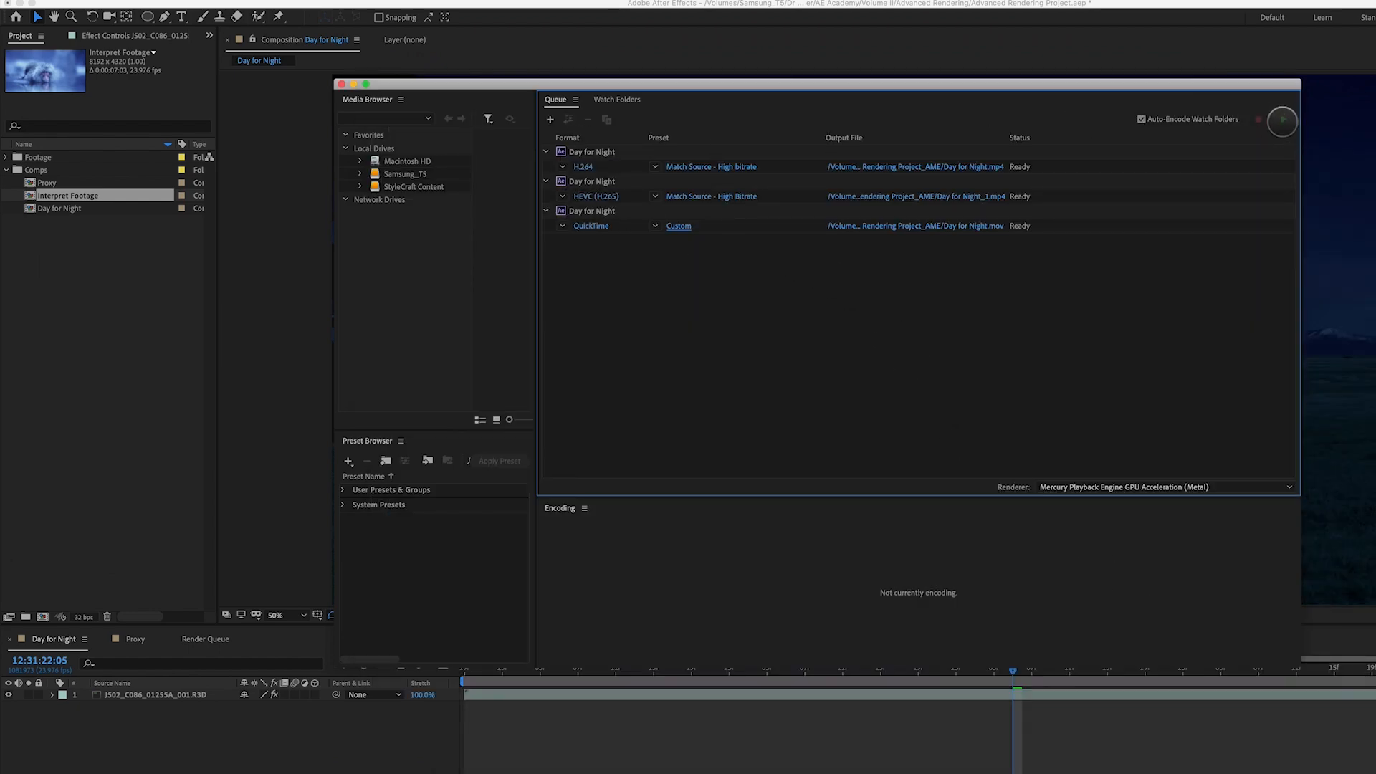
pyautogui.click(1283, 122)
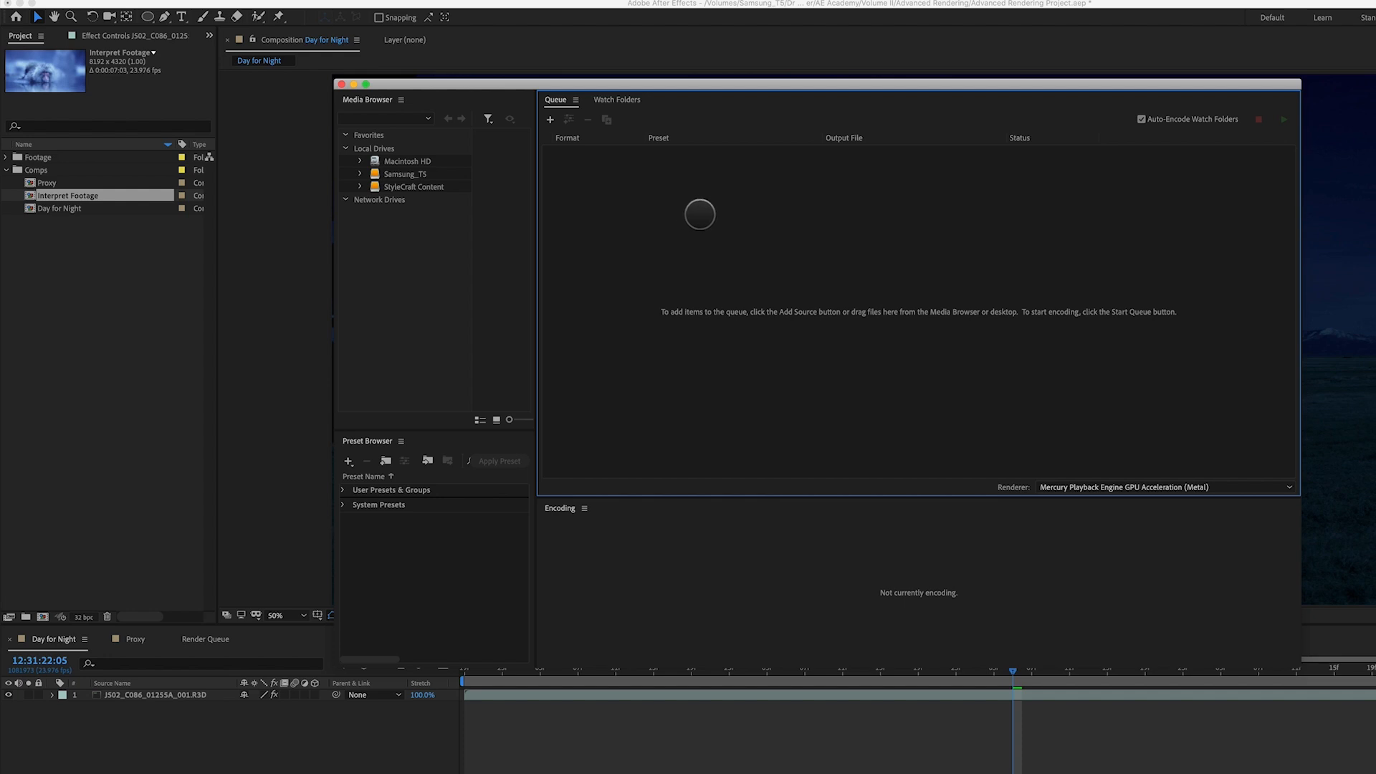
# Show the watch folders in Media Encoder and add Render Folder as a watch folder.
pyautogui.click(621, 100)
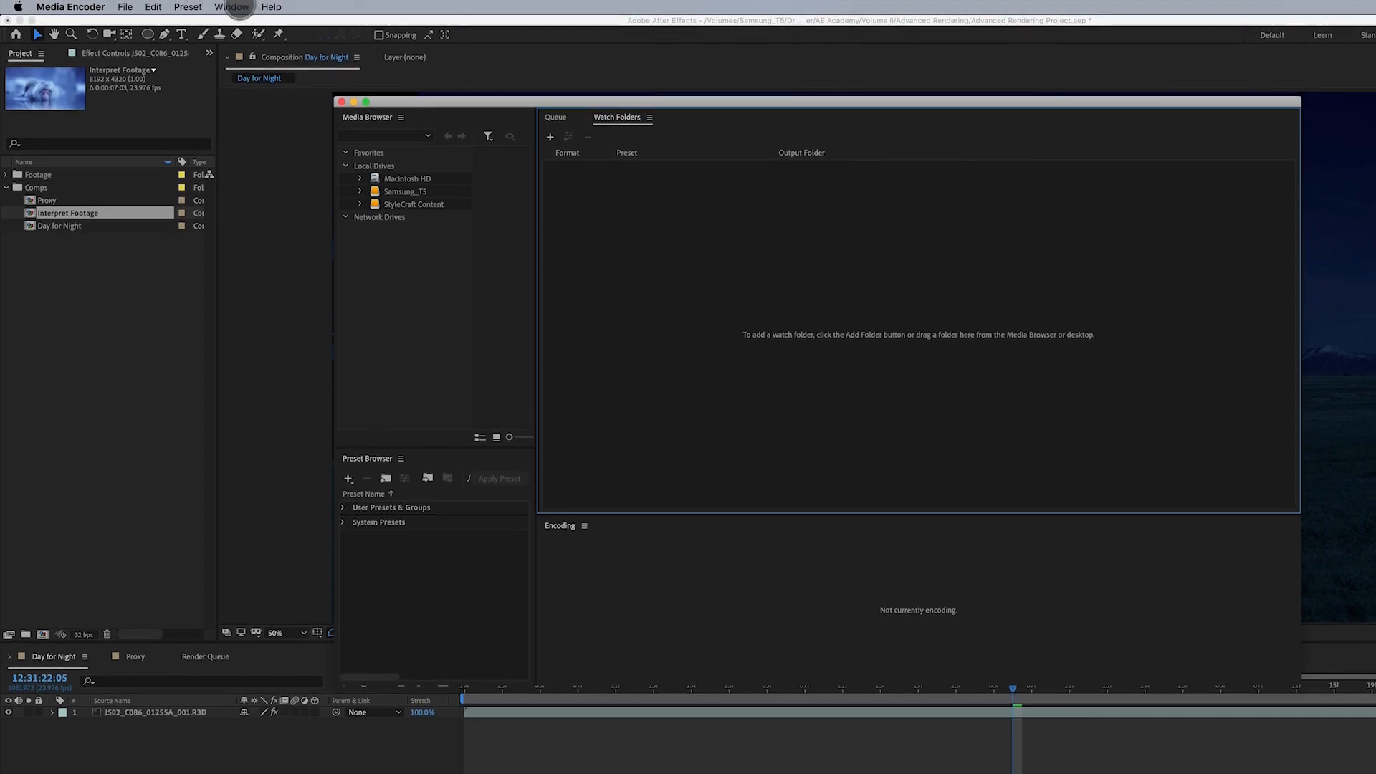
pyautogui.click(232, 6)
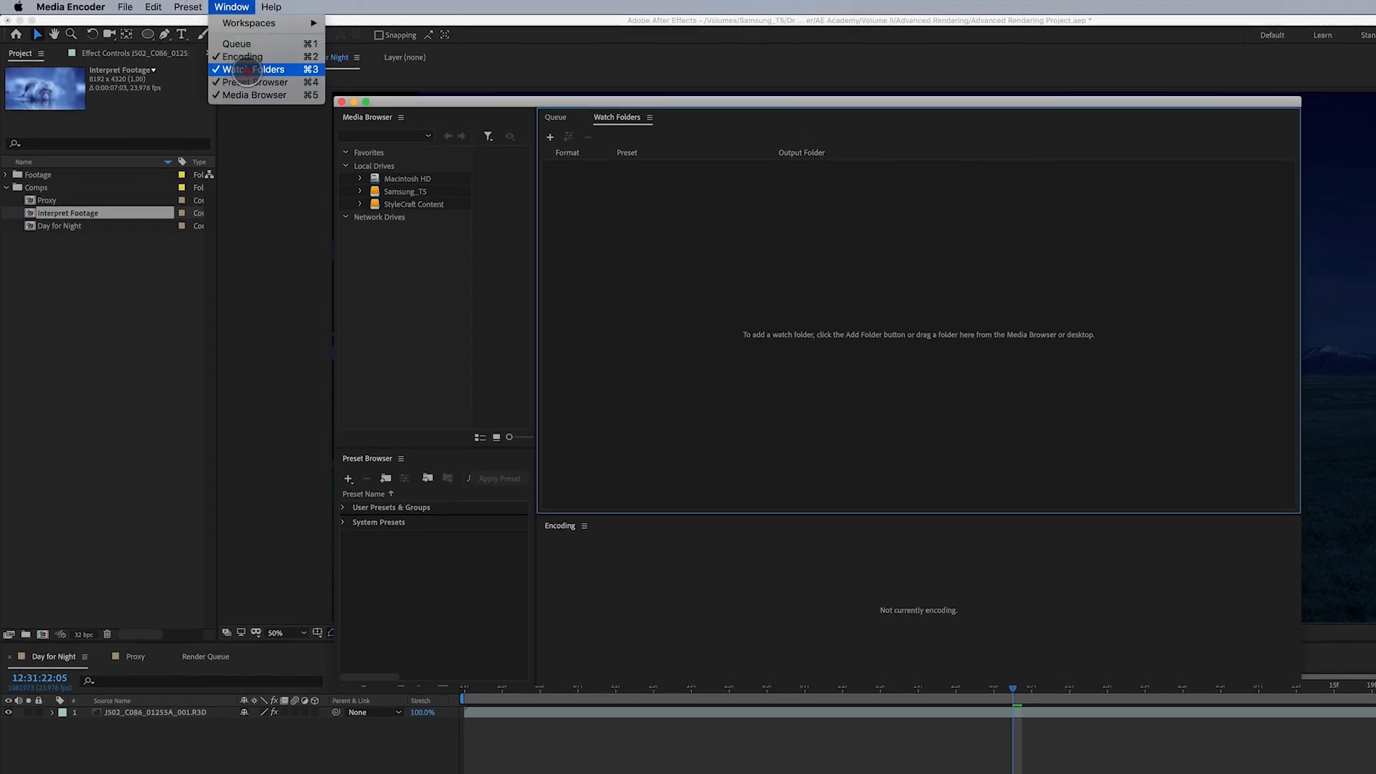
pyautogui.click(236, 69)
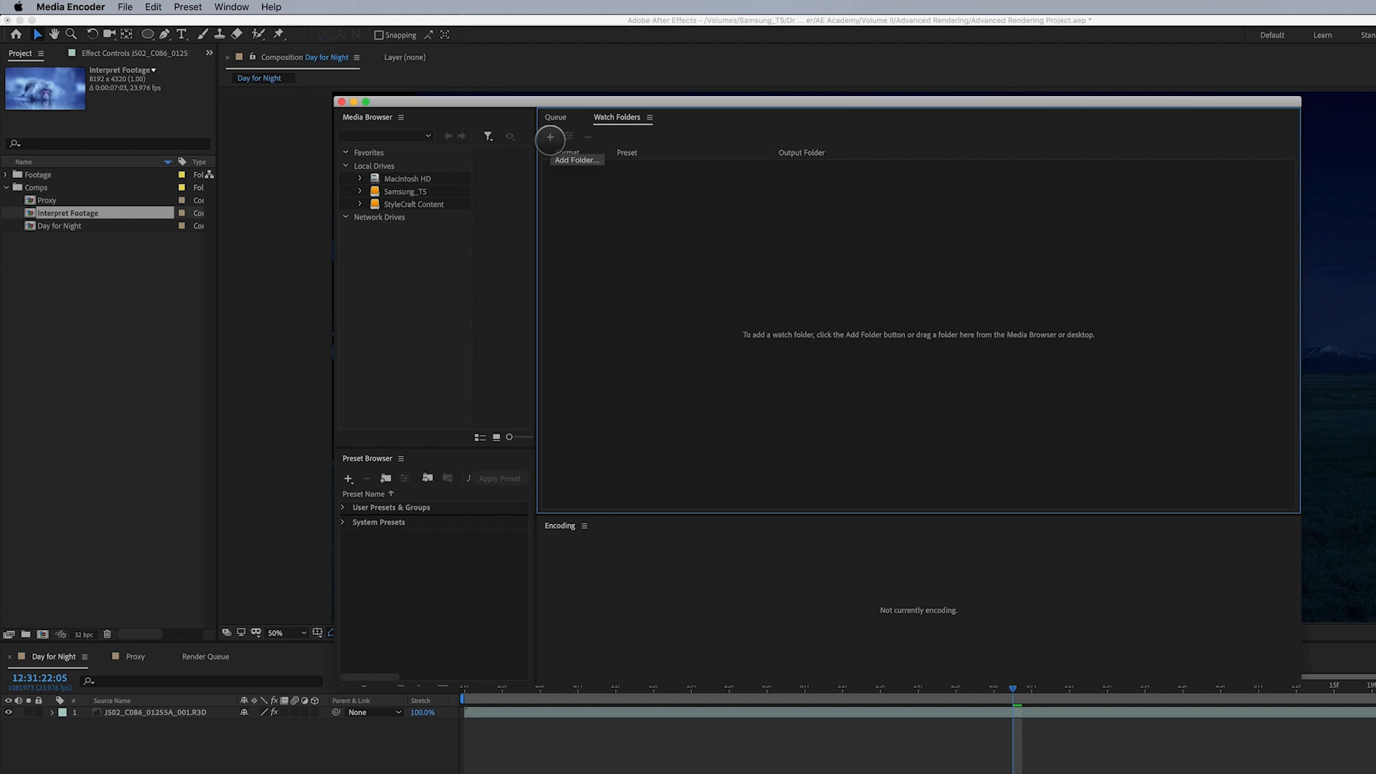
pyautogui.click(549, 137)
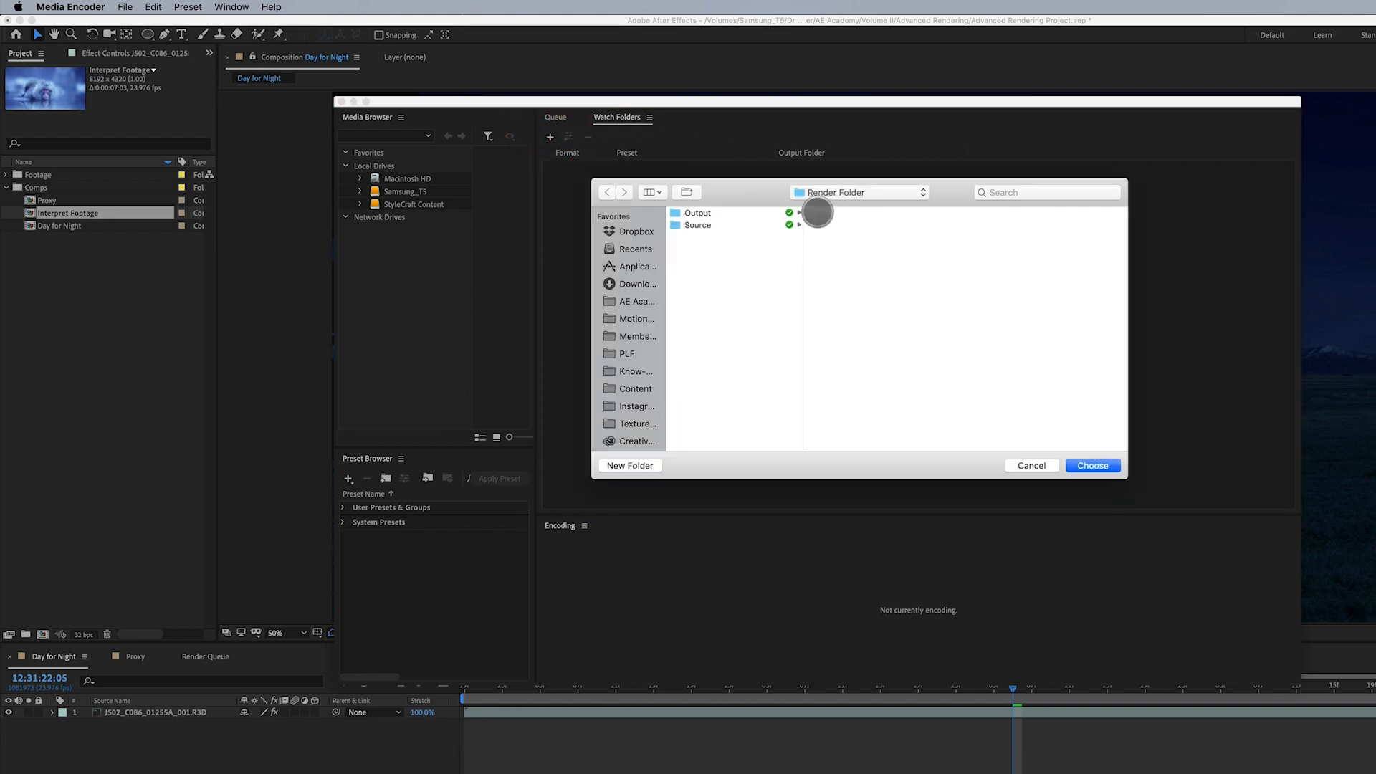
pyautogui.click(825, 193)
pyautogui.click(824, 194)
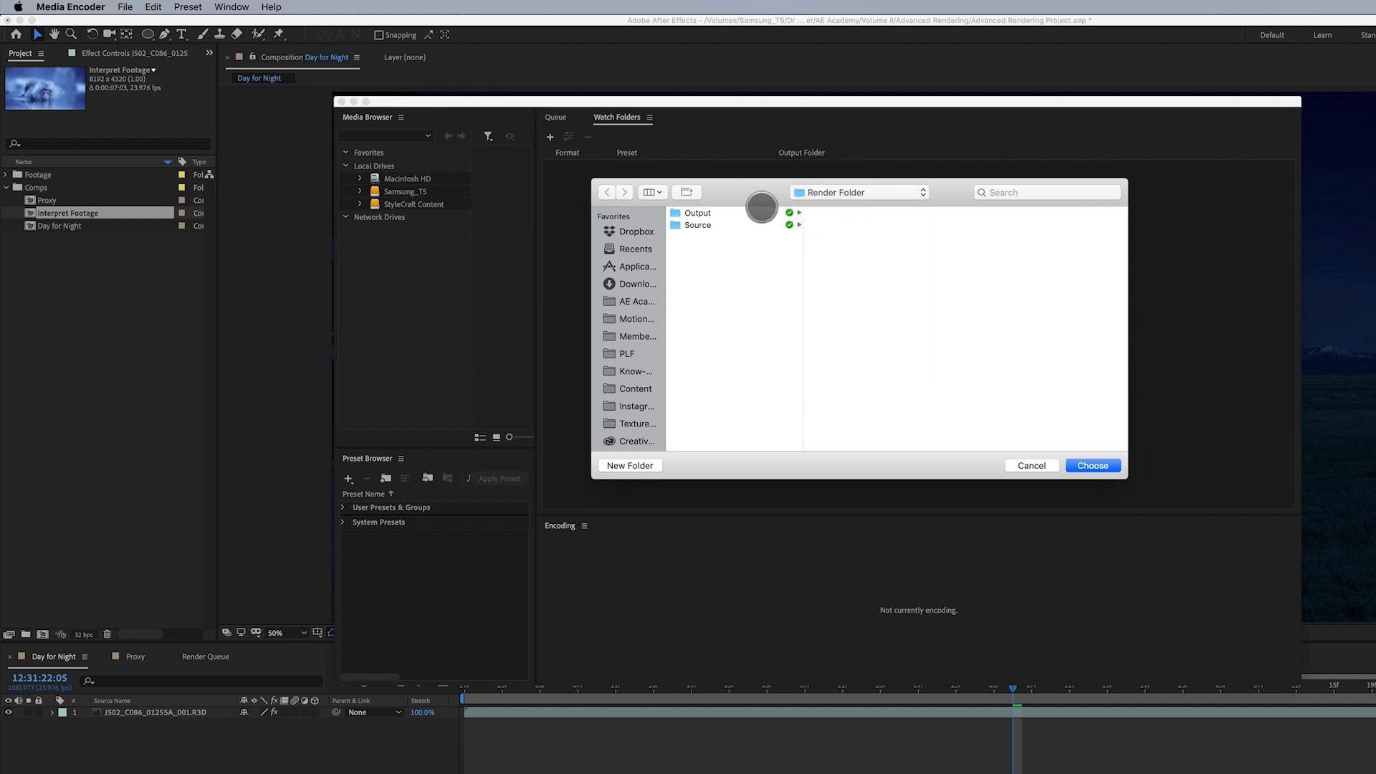
pyautogui.click(1104, 466)
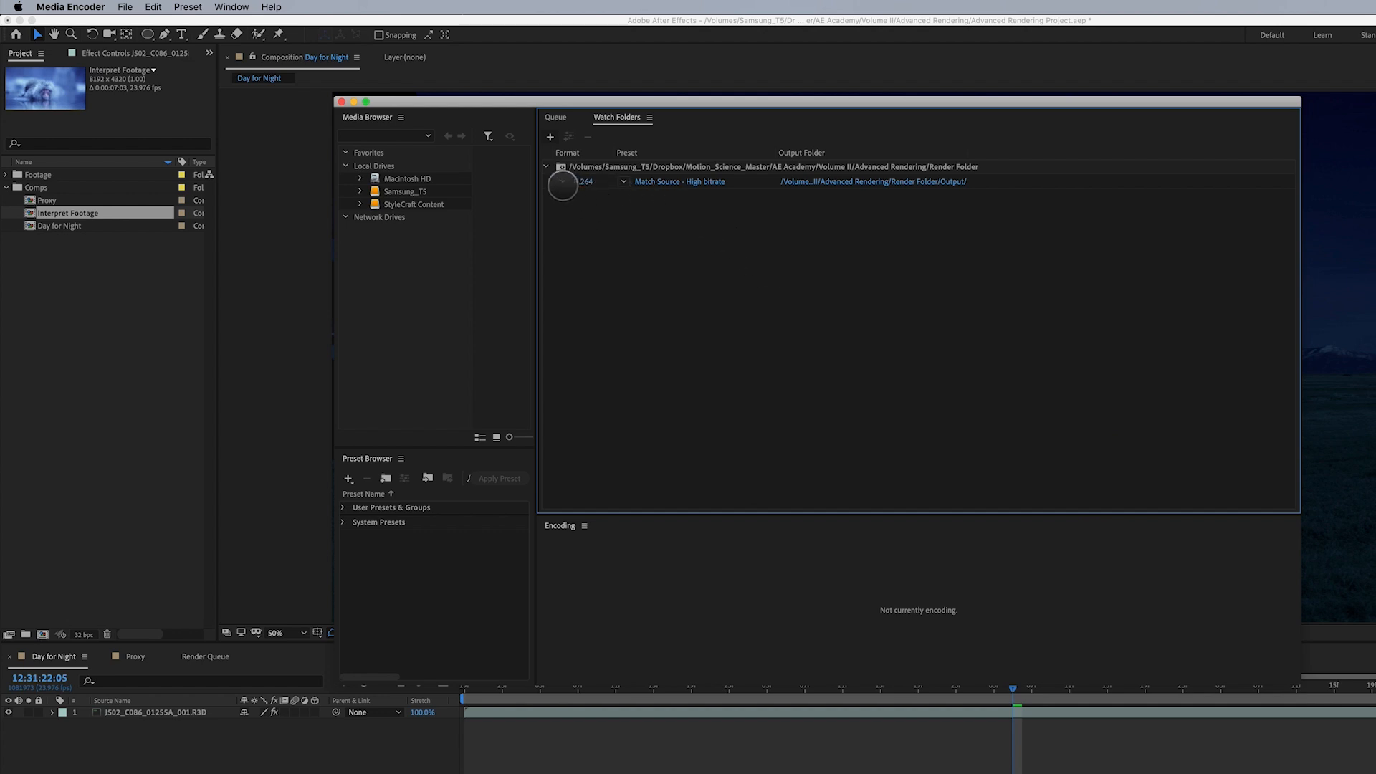
# Choose H.264 as the watch folder's format and open the video settings of its Match Source - High bitrate preset.
pyautogui.click(563, 181)
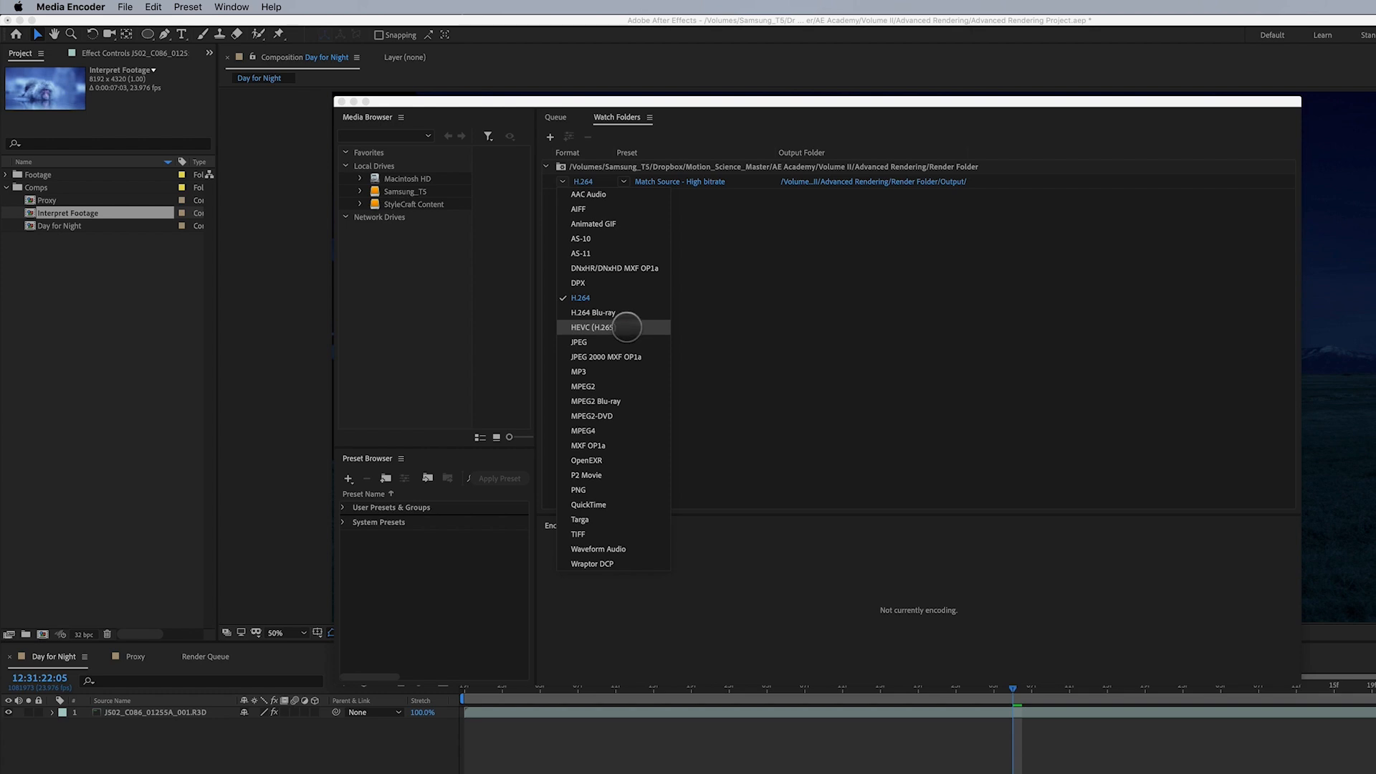
pyautogui.click(616, 298)
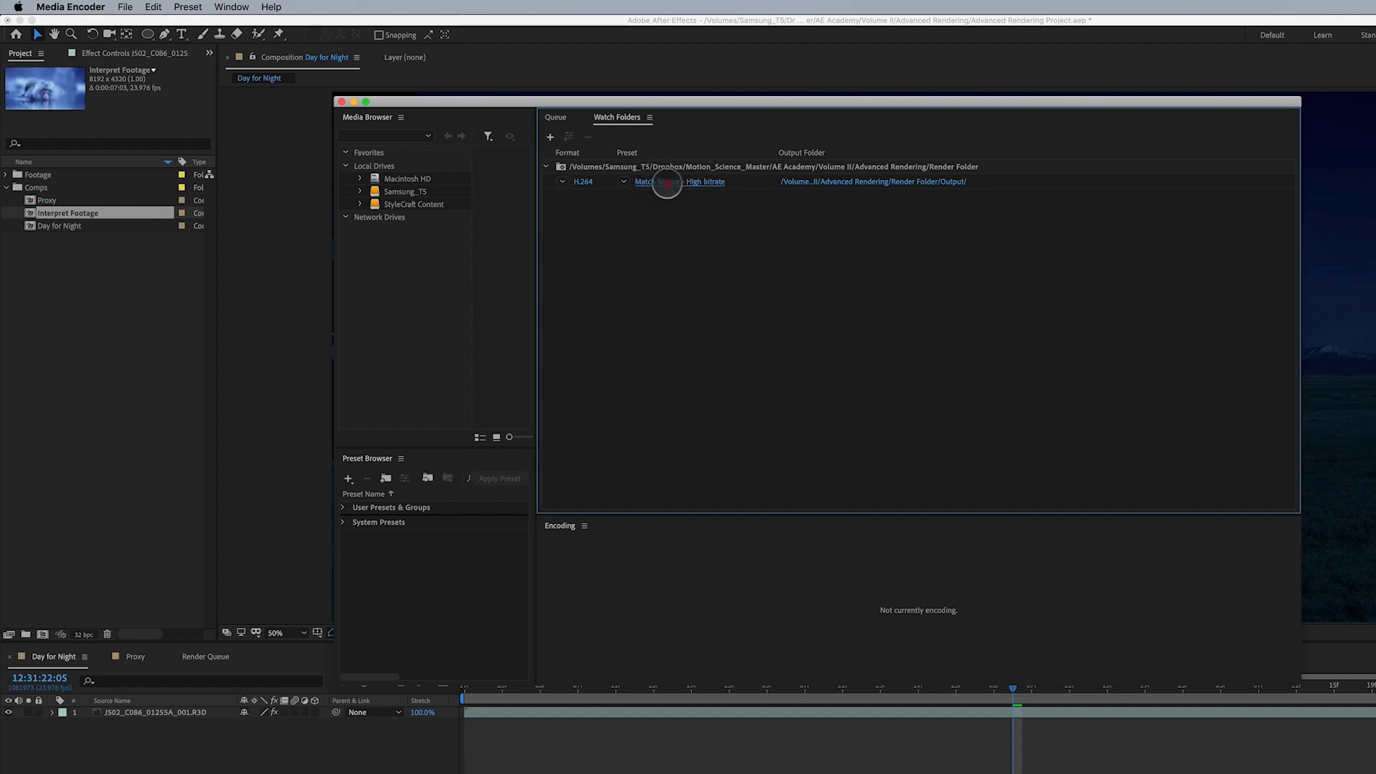
pyautogui.click(666, 183)
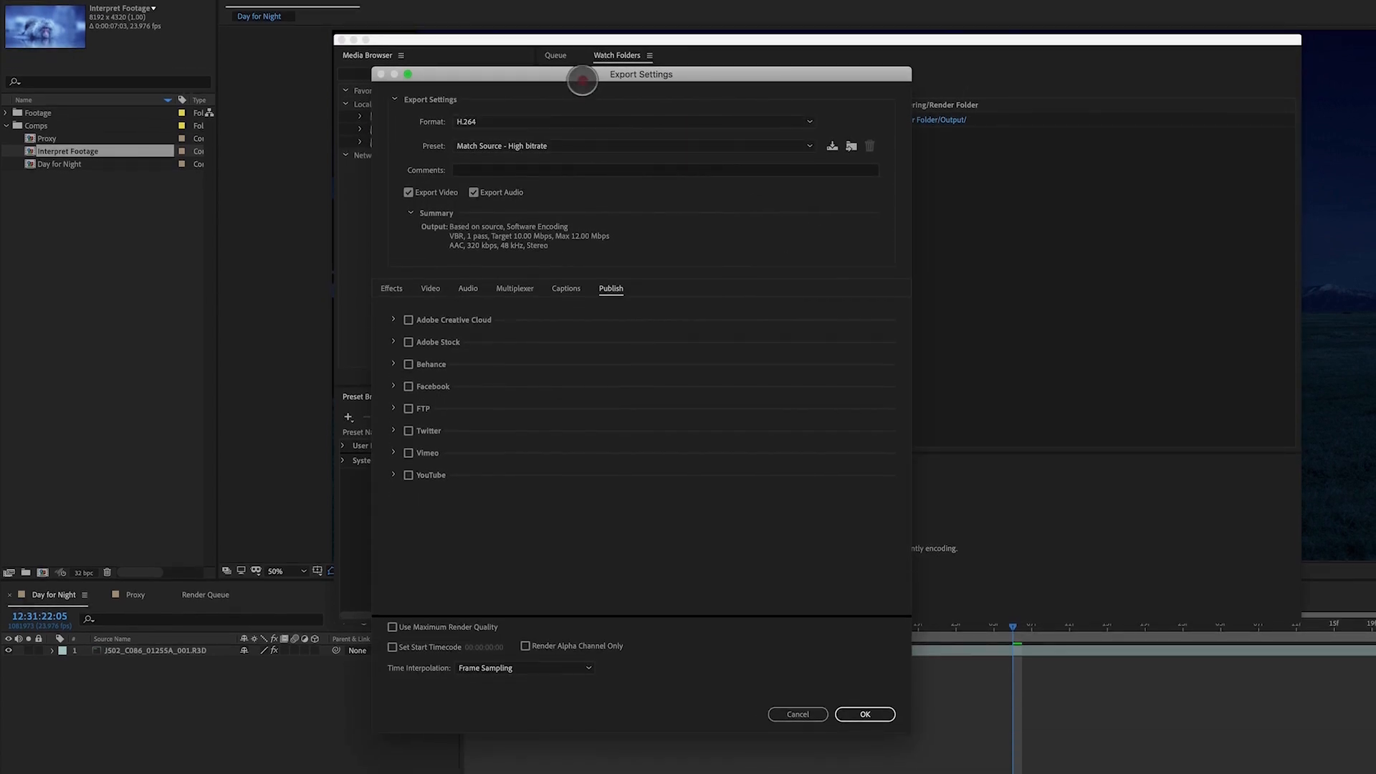
pyautogui.moveTo(581, 81); pyautogui.dragTo(842, 78)
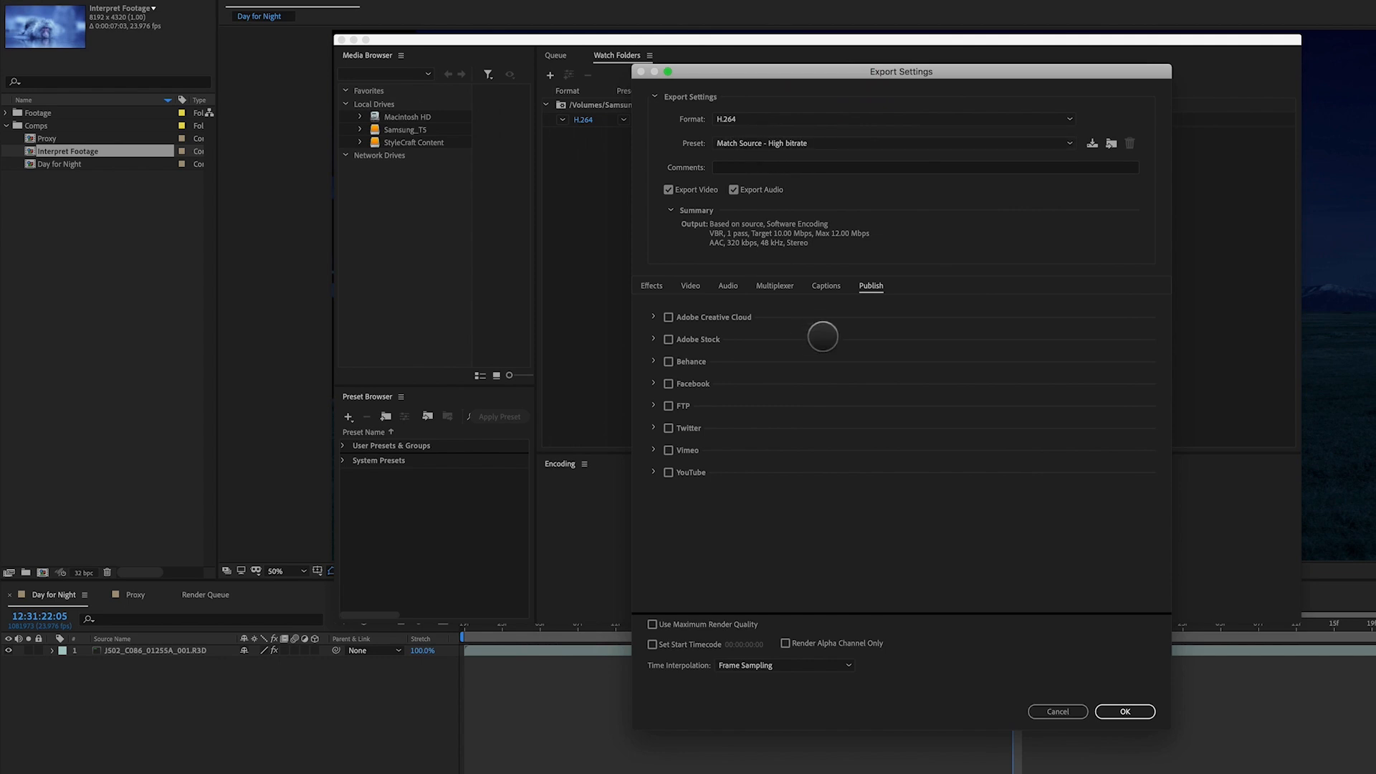
pyautogui.click(690, 285)
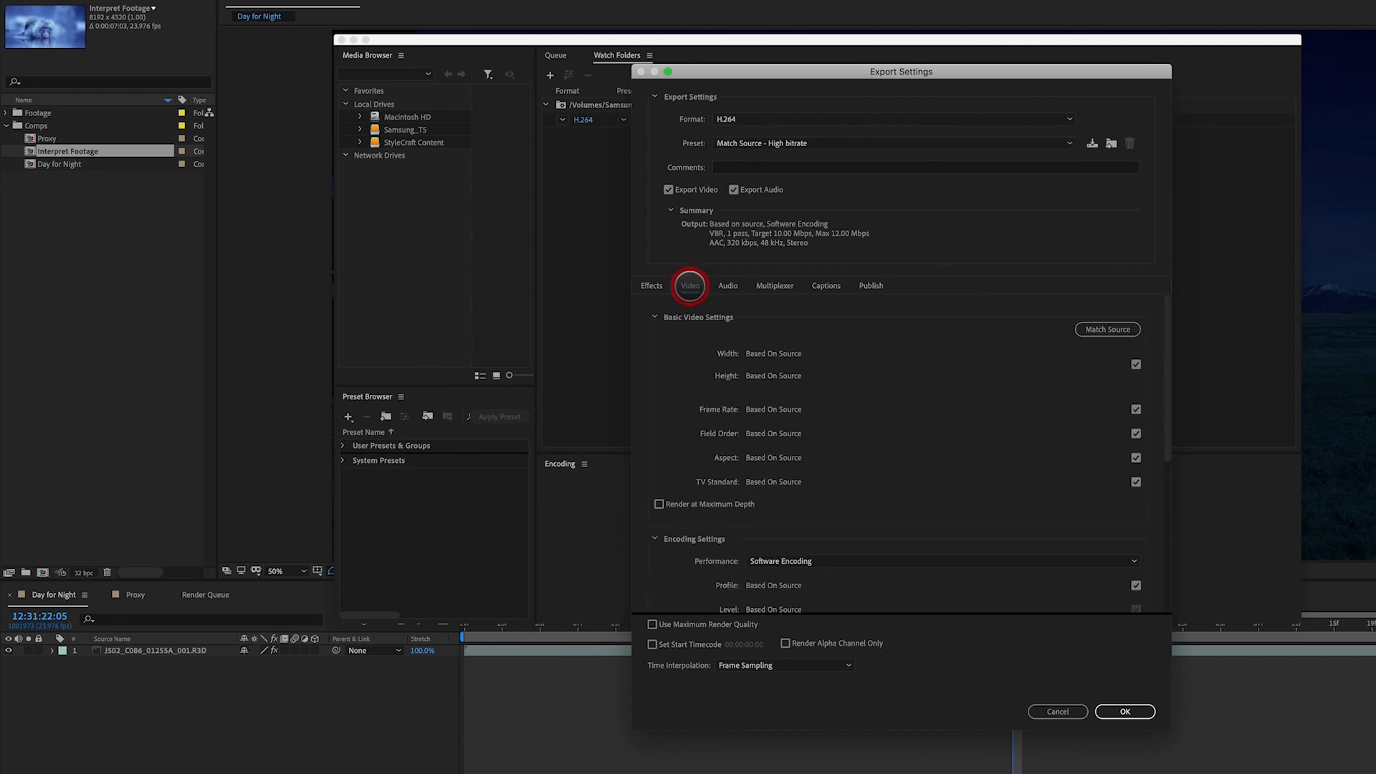
# Set the watch folder's export to VBR, 2 pass with a 15.60 Mbps target and 19.69 Mbps maximum bitrate, and view the audio settings.
pyautogui.moveTo(1159, 420); pyautogui.dragTo(1162, 520)
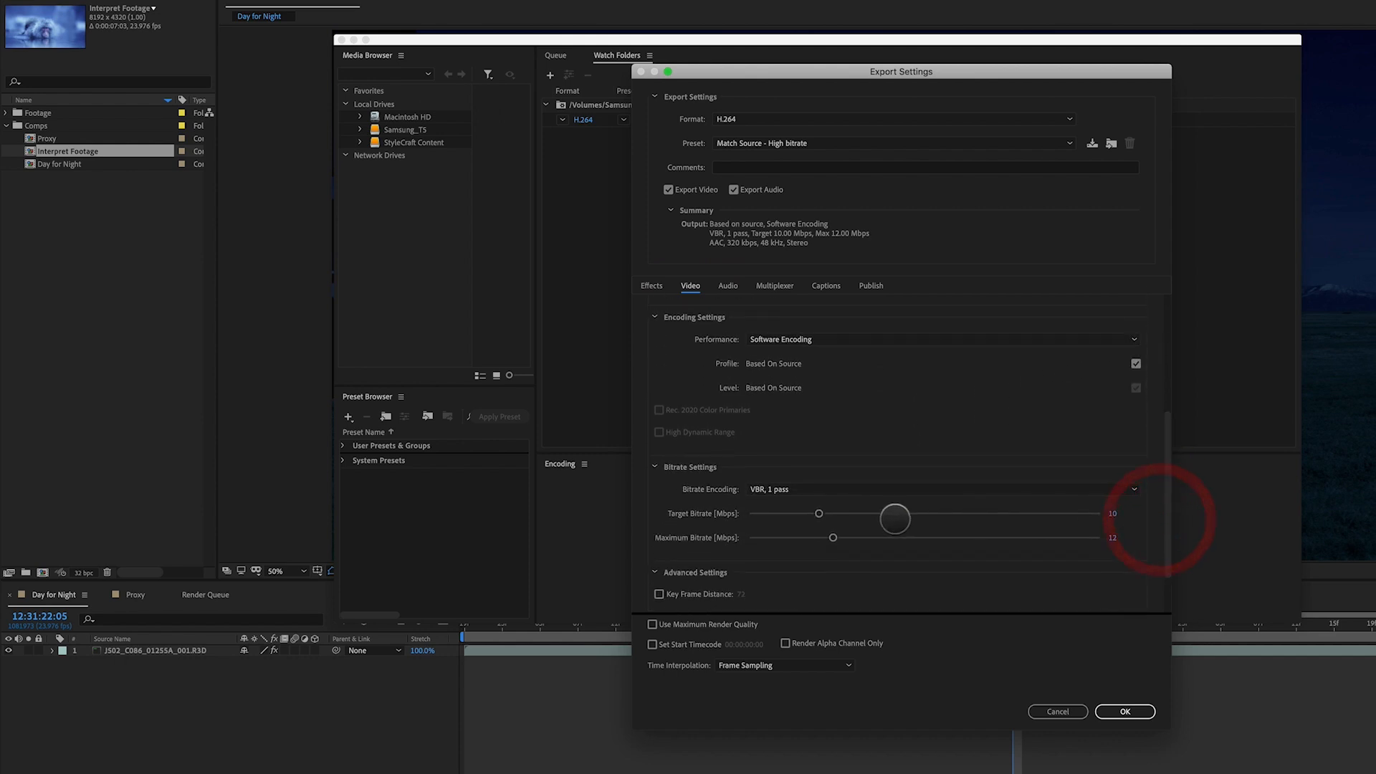
pyautogui.moveTo(826, 516); pyautogui.dragTo(887, 537)
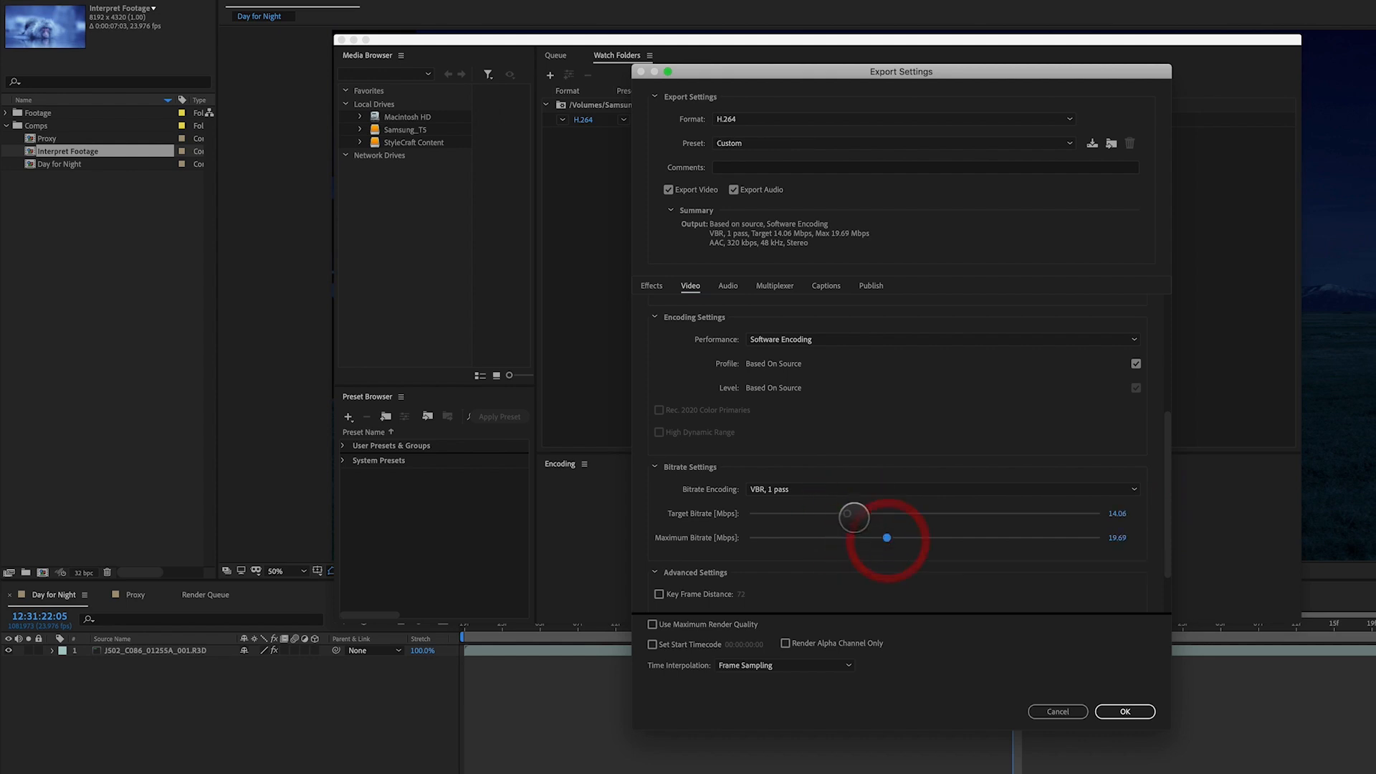
pyautogui.click(846, 489)
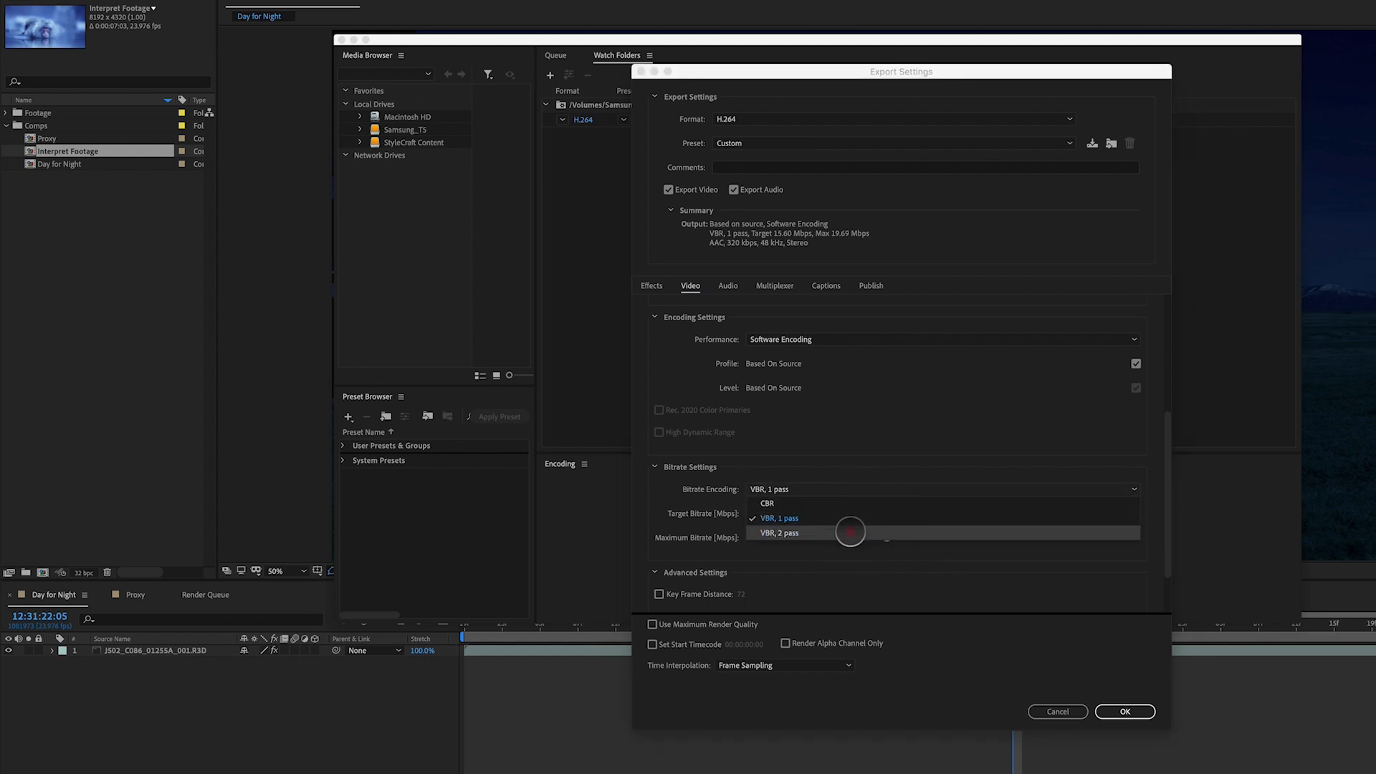
pyautogui.click(849, 529)
pyautogui.moveTo(1168, 468); pyautogui.dragTo(1155, 387)
pyautogui.click(727, 286)
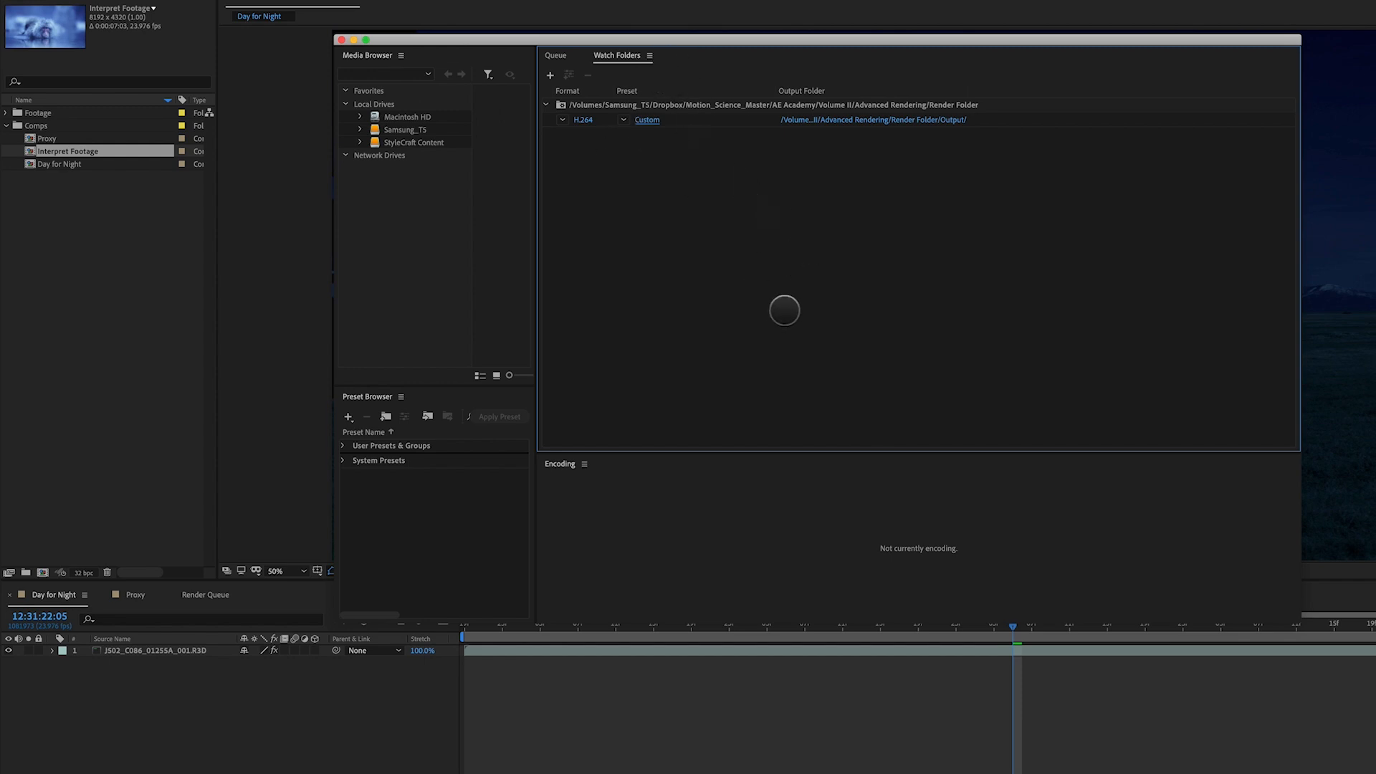
# Switch to Finder and check the contents of the Output and Source subfolders in Render Folder.
pyautogui.press('super+Tab')
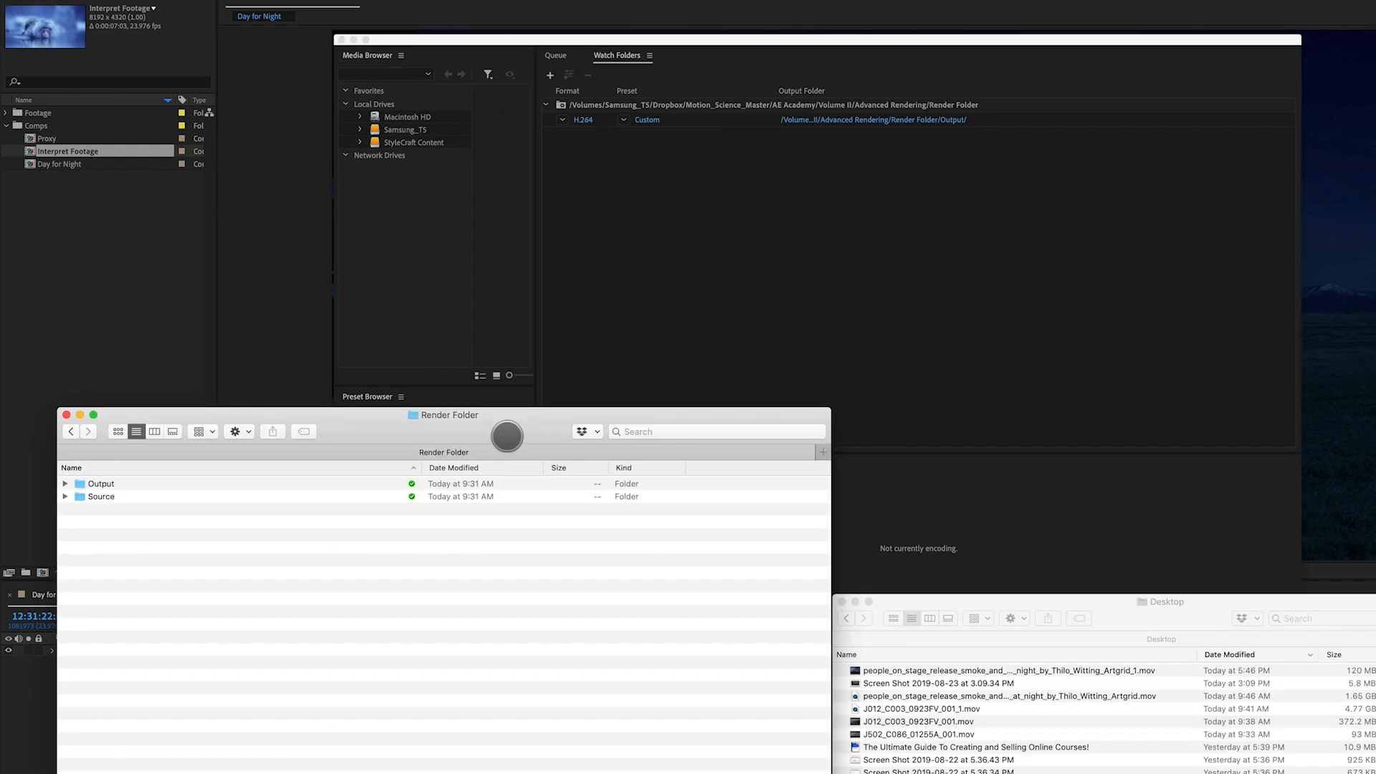
pyautogui.moveTo(514, 431); pyautogui.dragTo(514, 431)
pyautogui.click(66, 496)
pyautogui.click(65, 483)
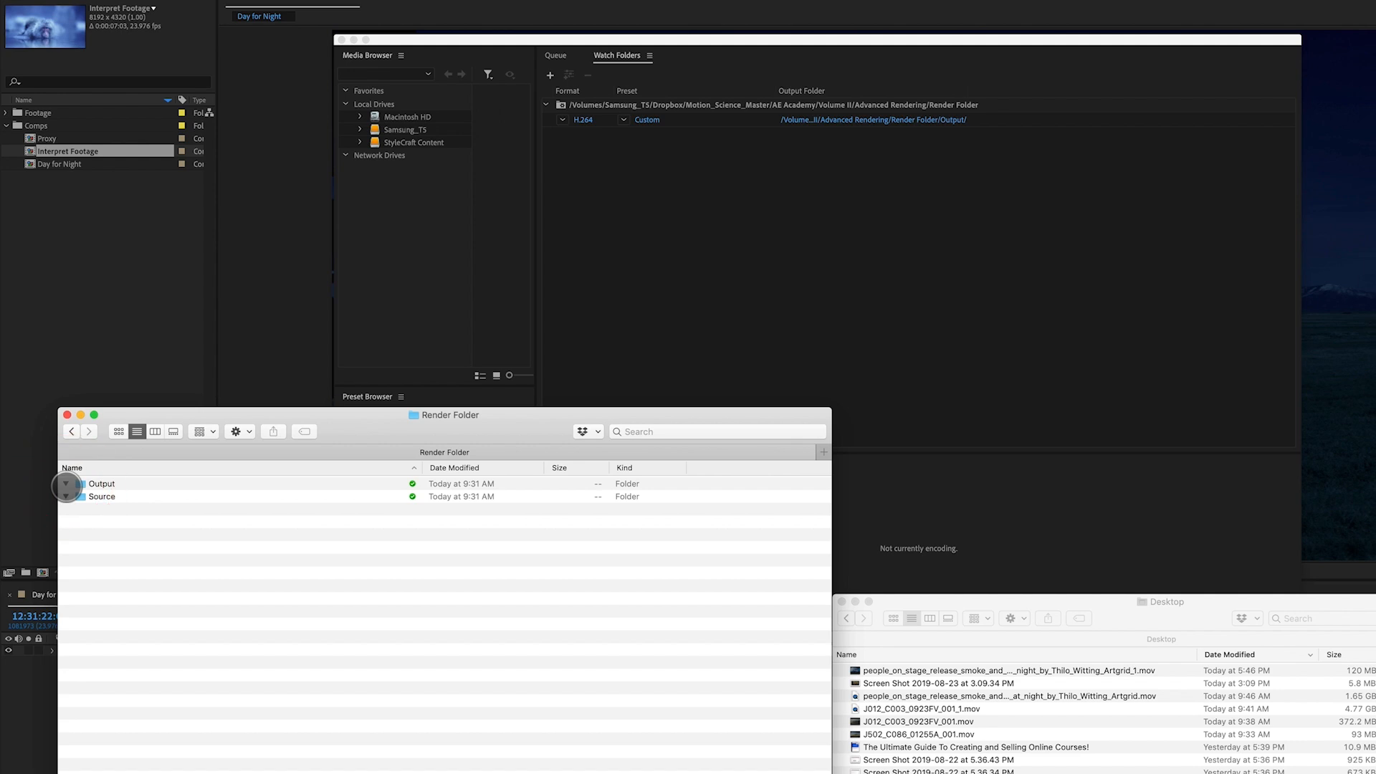
pyautogui.click(66, 484)
pyautogui.click(65, 496)
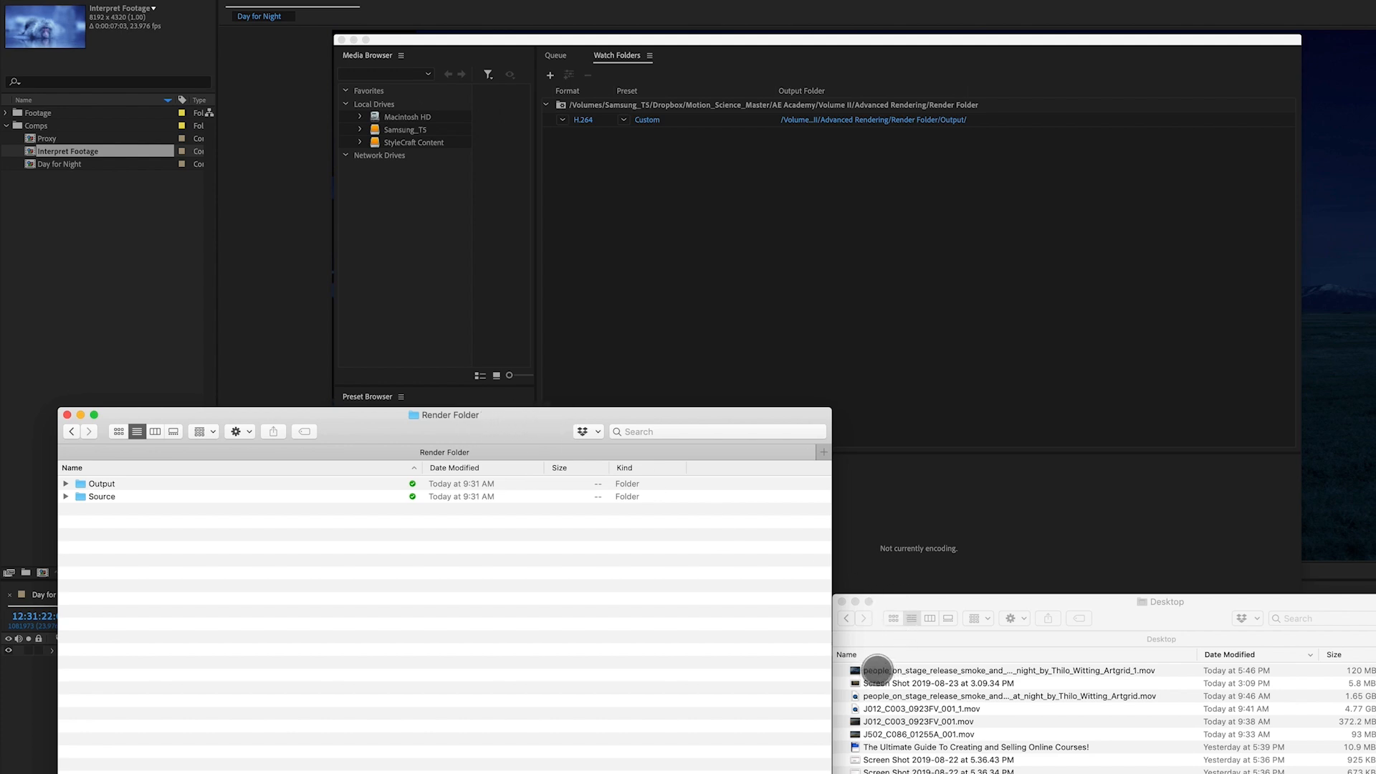
# Preview the people_on_stage clip on the Desktop, then copy it into Render Folder for automatic encoding.
pyautogui.click(873, 671)
pyautogui.click(855, 672)
pyautogui.press('space')
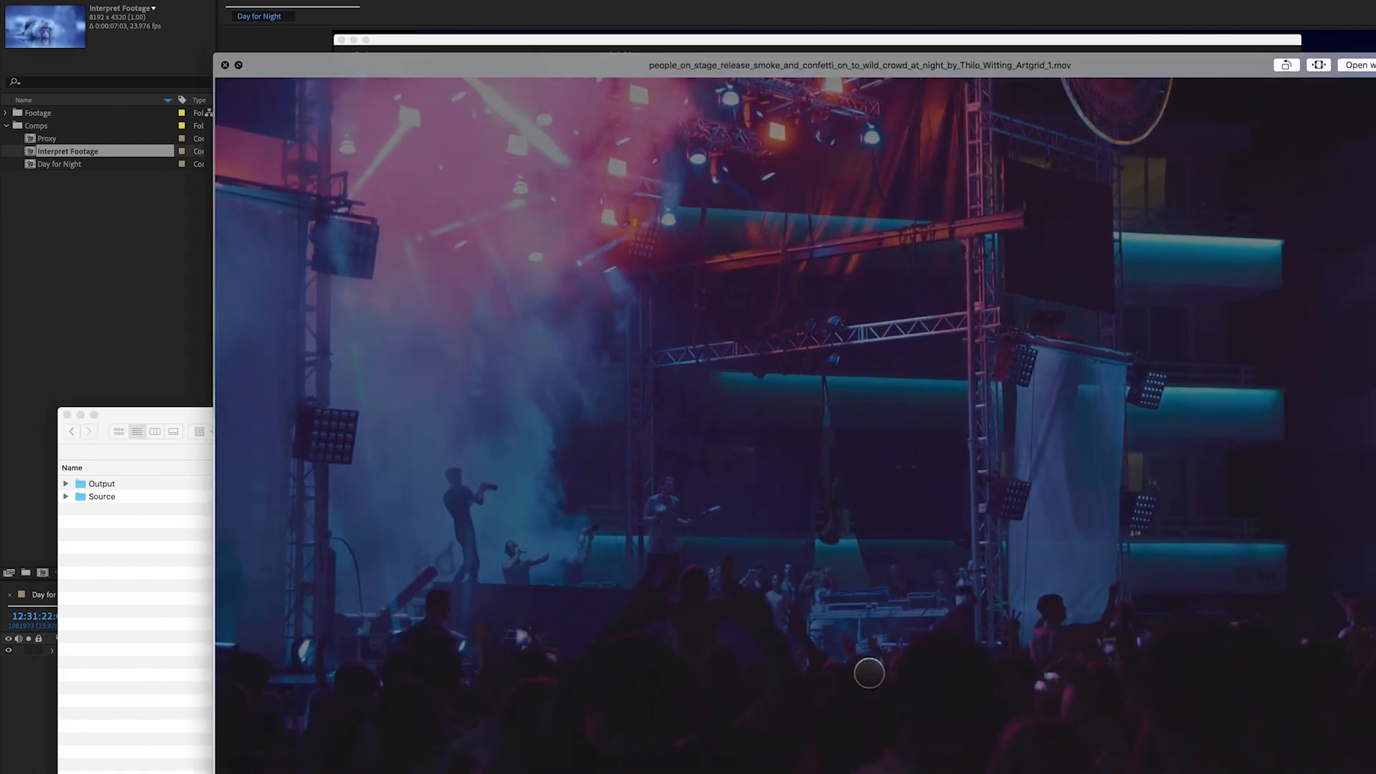
pyautogui.press('space')
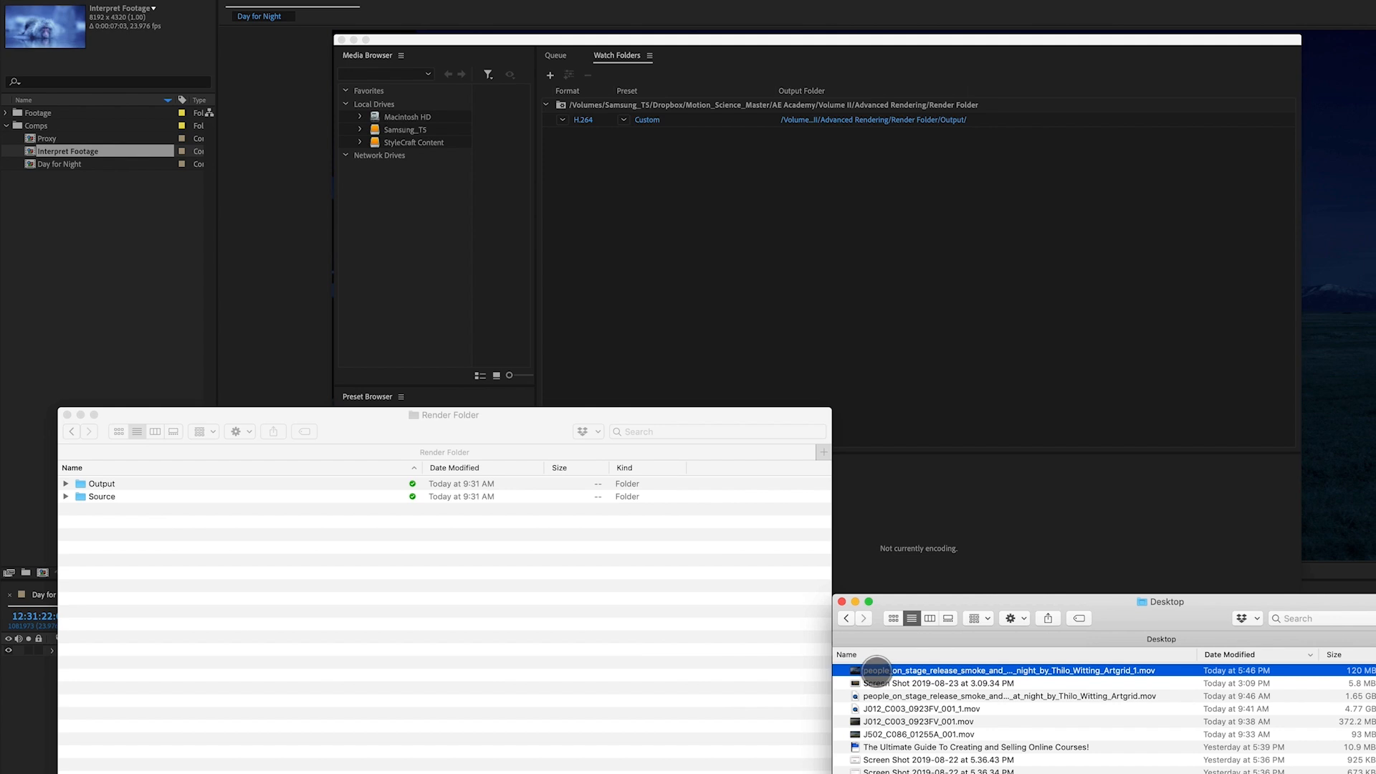
pyautogui.moveTo(876, 670); pyautogui.dragTo(507, 637)
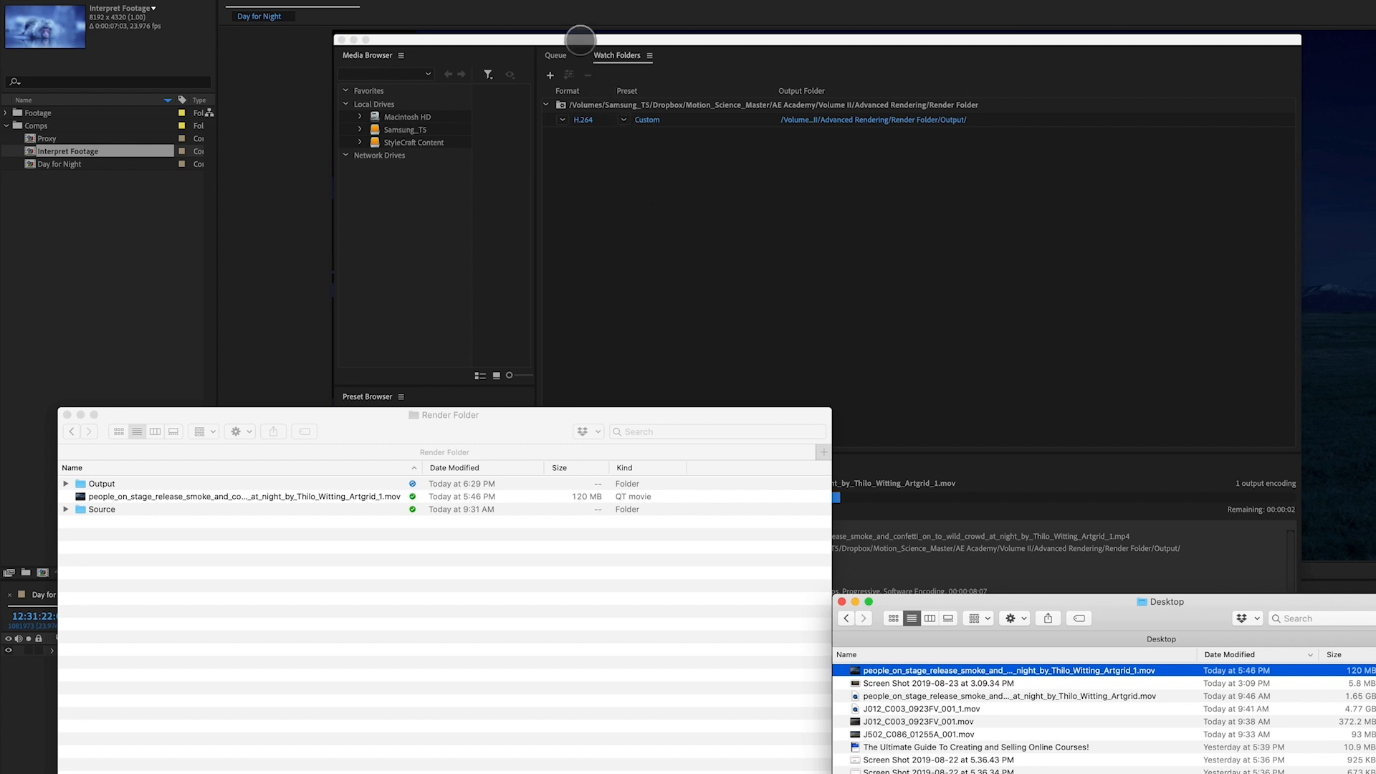
pyautogui.click(577, 39)
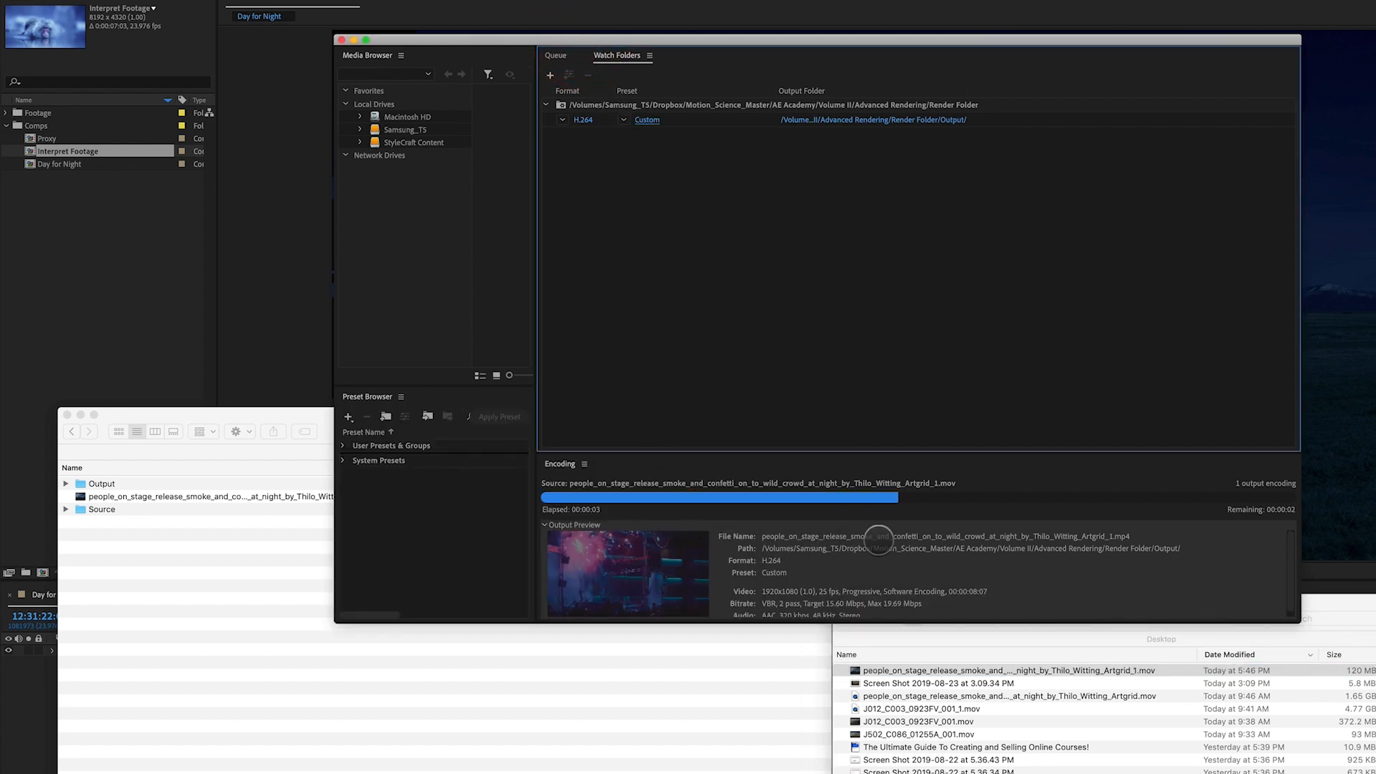
# Copy J012_C003_0923FV_001.mov and J502_C086_01255A_001.mov from the Desktop into Render Folder.
pyautogui.click(1191, 671)
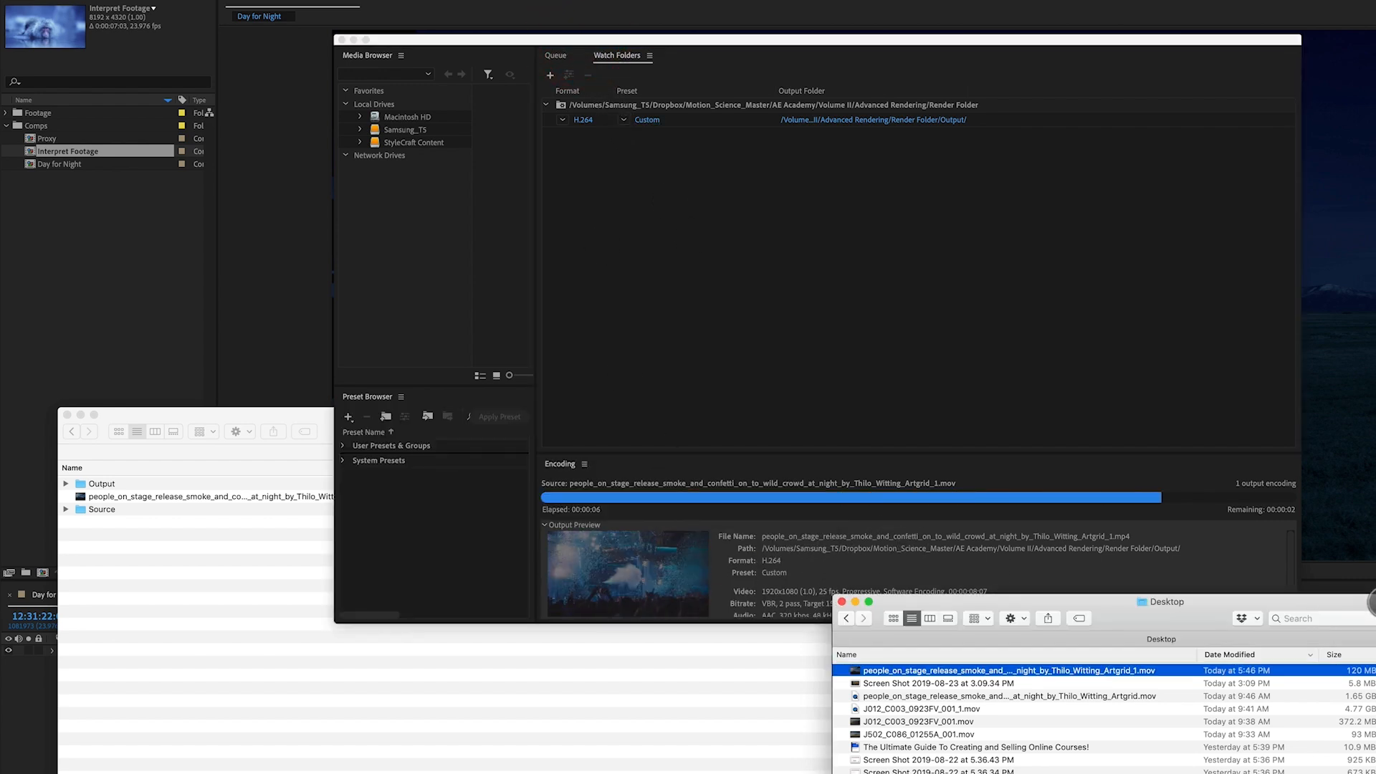
pyautogui.moveTo(883, 722); pyautogui.dragTo(227, 650)
pyautogui.moveTo(880, 733); pyautogui.dragTo(245, 681)
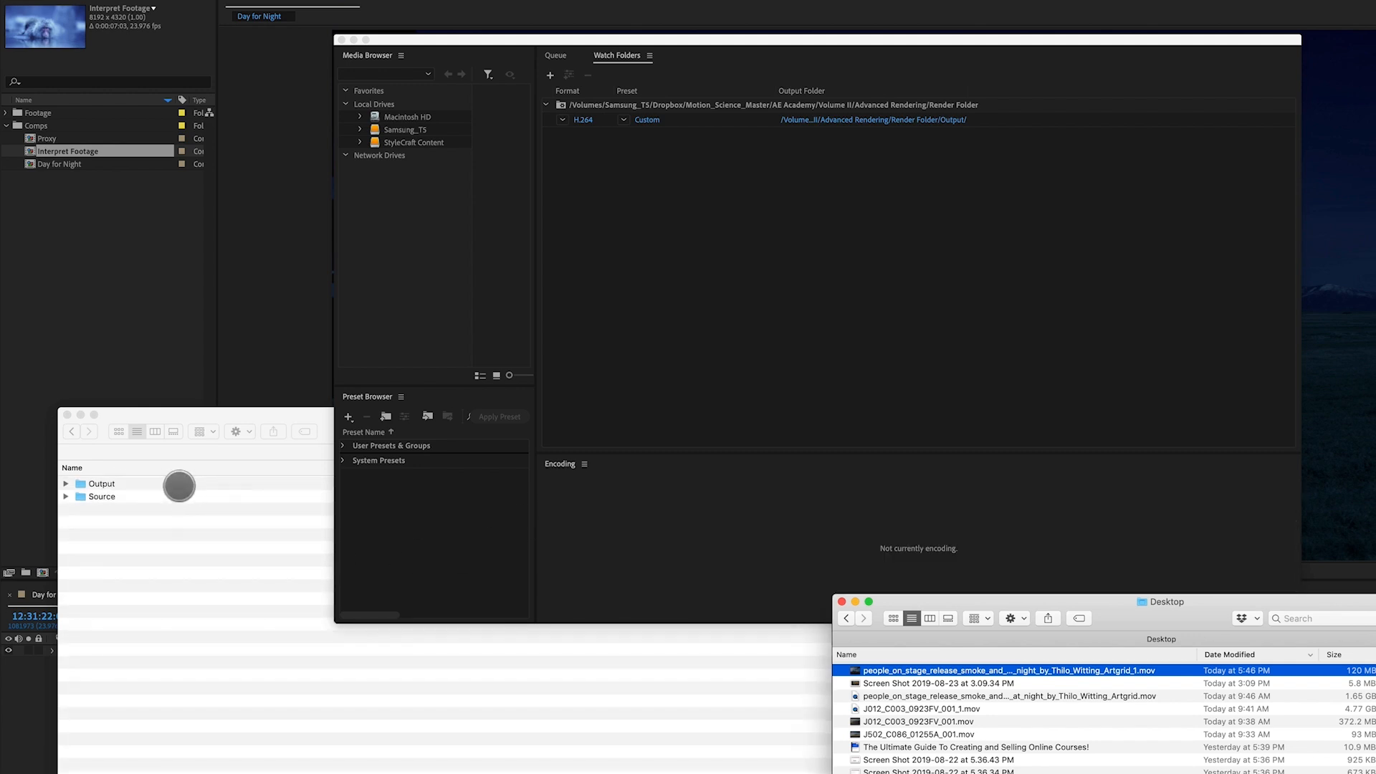
# Examine the dated subfolders in Source and the encoded files in Output inside Render Folder.
pyautogui.click(176, 414)
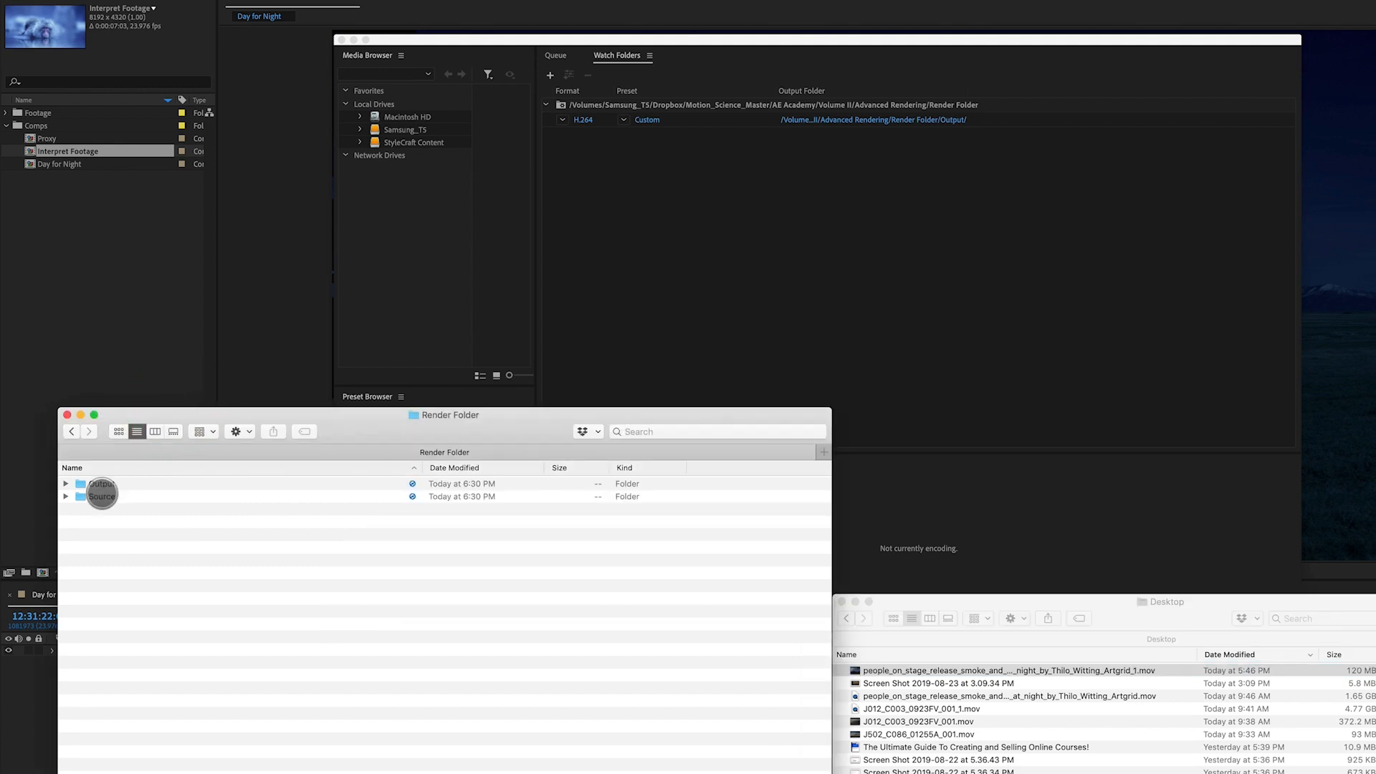
pyautogui.click(64, 497)
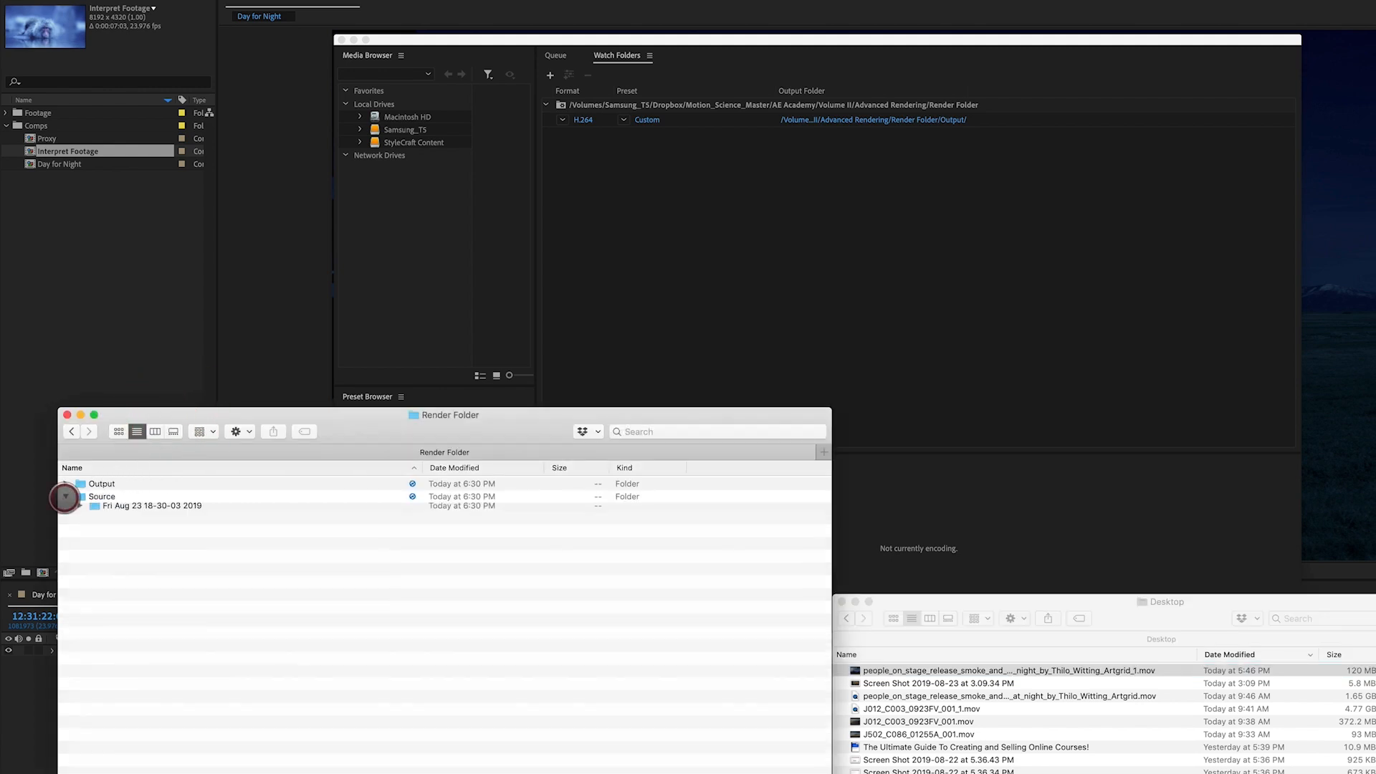
pyautogui.click(79, 535)
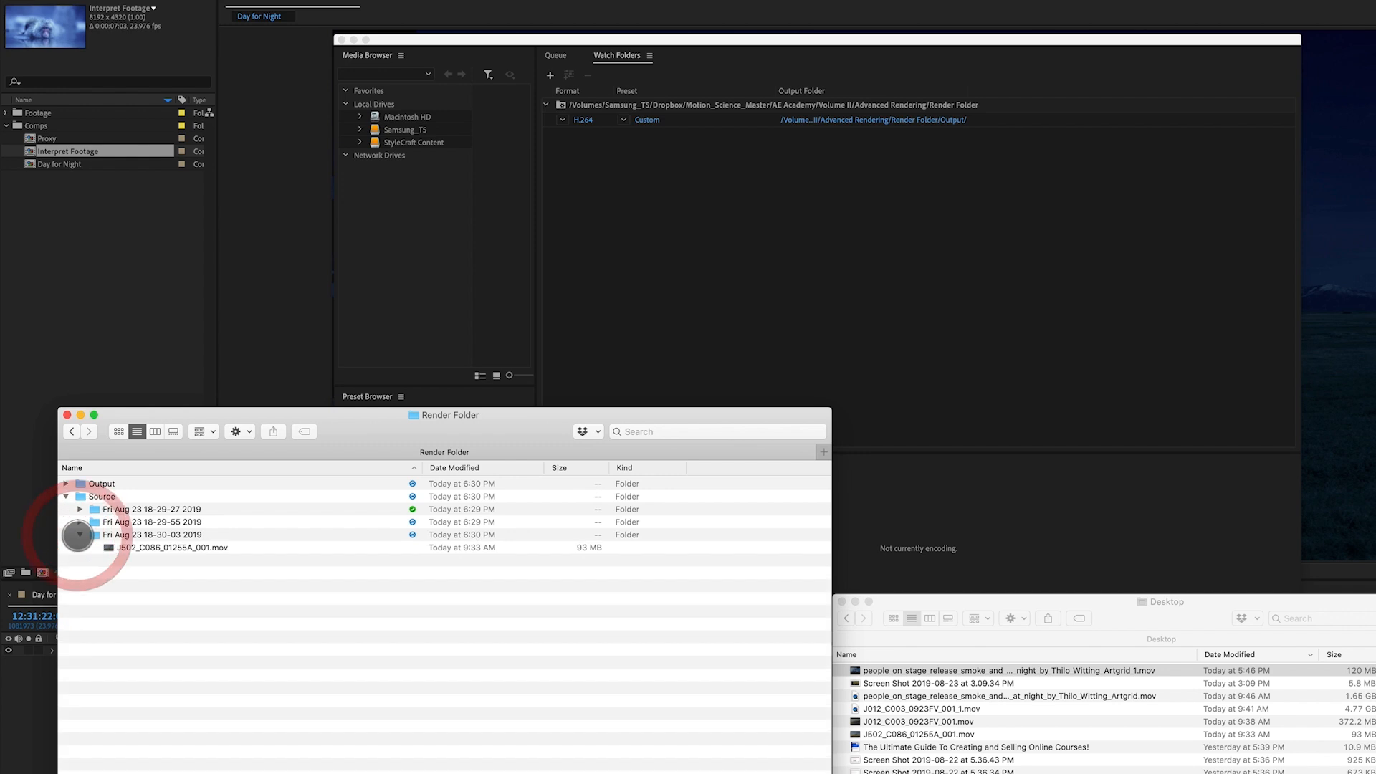
pyautogui.click(79, 522)
pyautogui.click(79, 522)
pyautogui.click(79, 534)
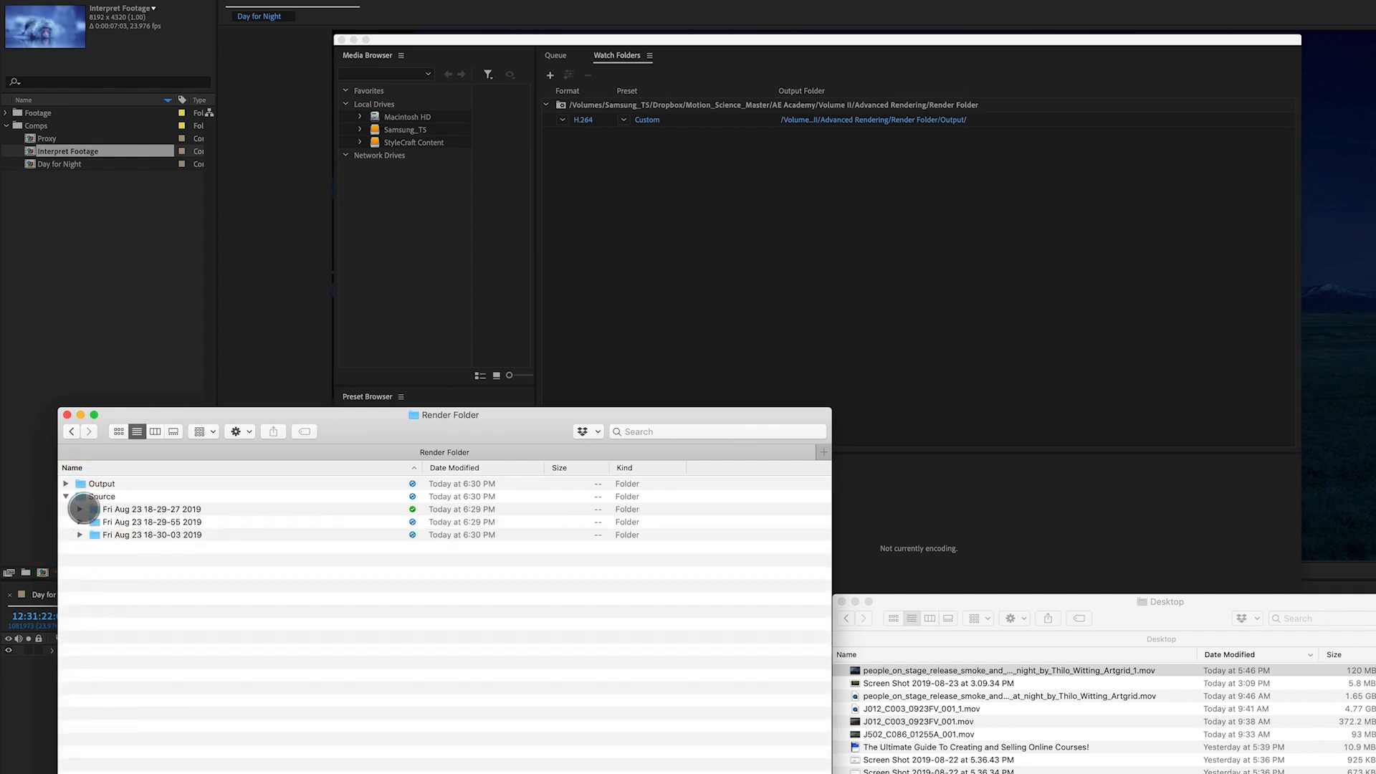
pyautogui.click(66, 496)
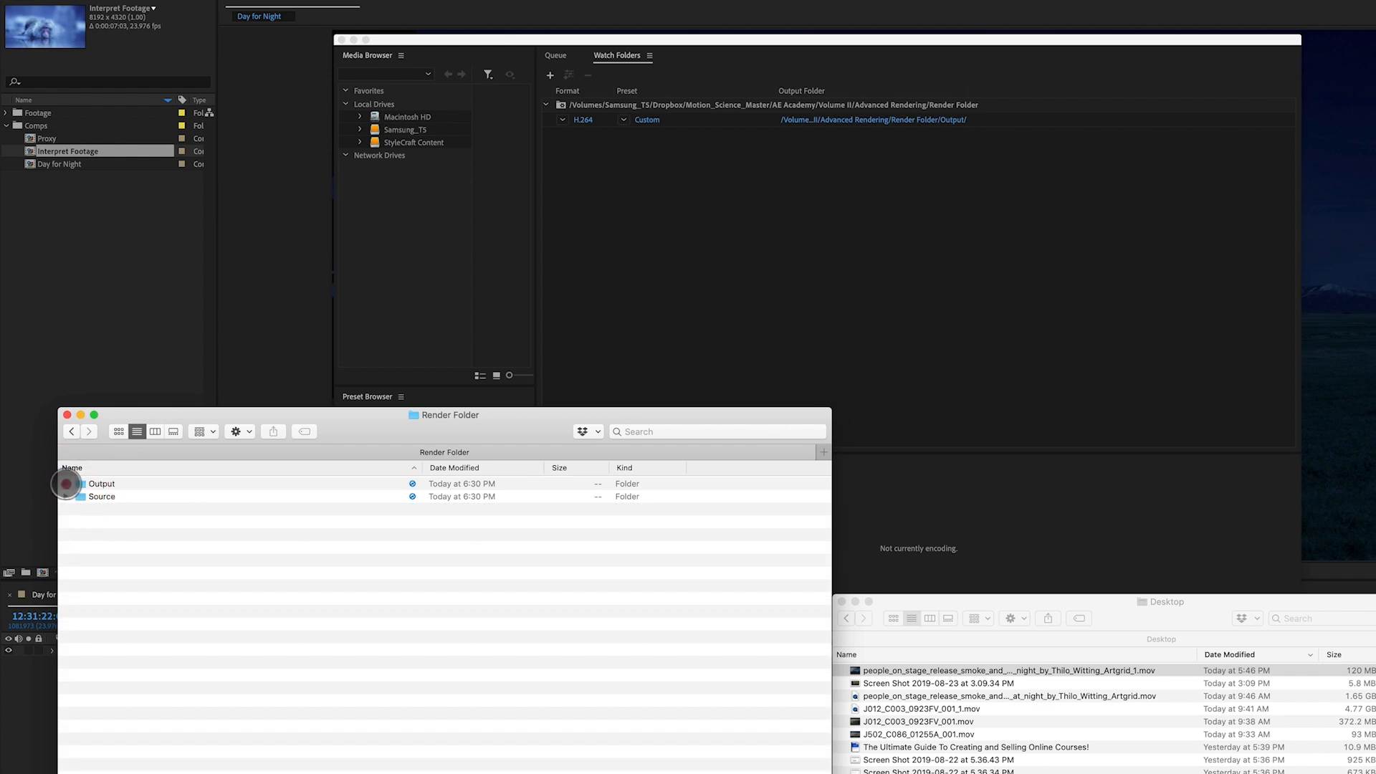
pyautogui.click(66, 484)
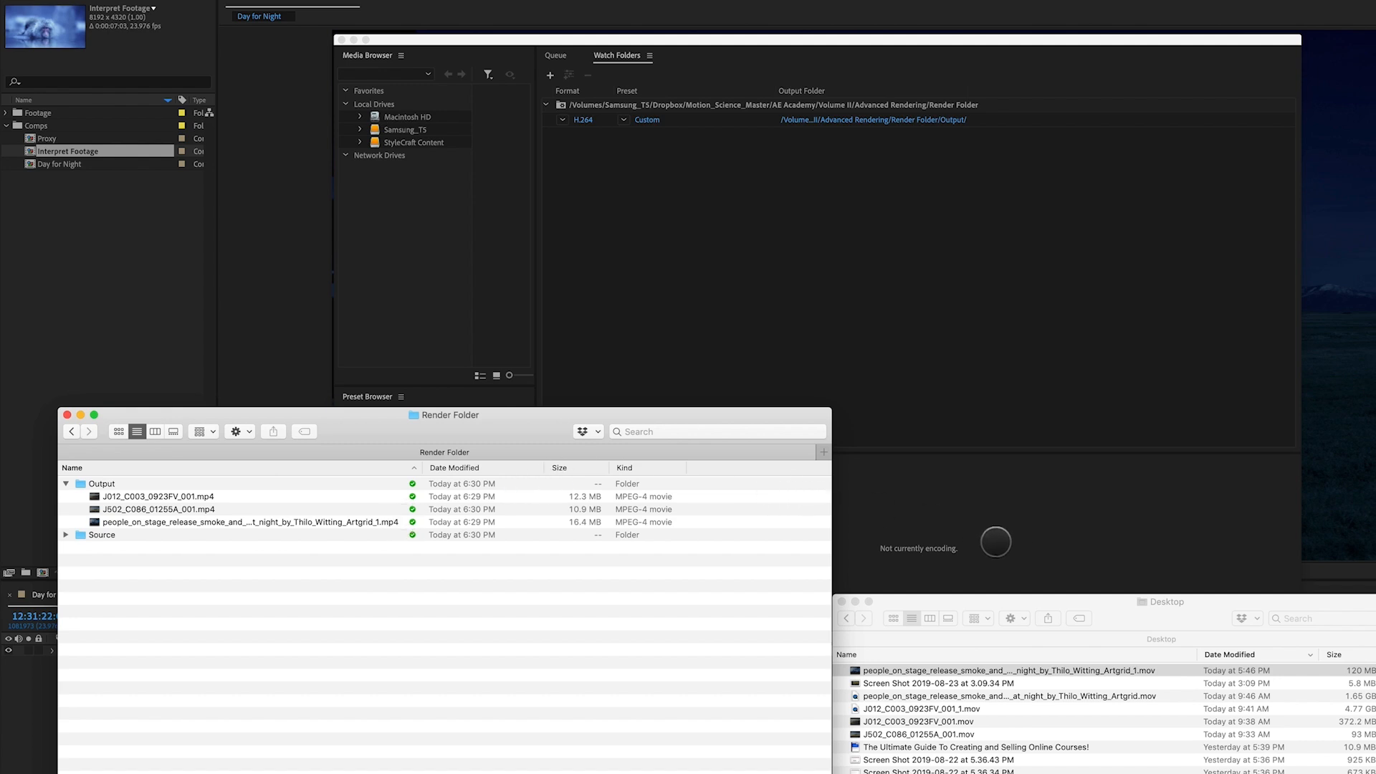
# Copy Advanced Rendering Project.aep from the Advanced Rendering folder into Render Folder and bring Media Encoder to the front.
pyautogui.click(947, 601)
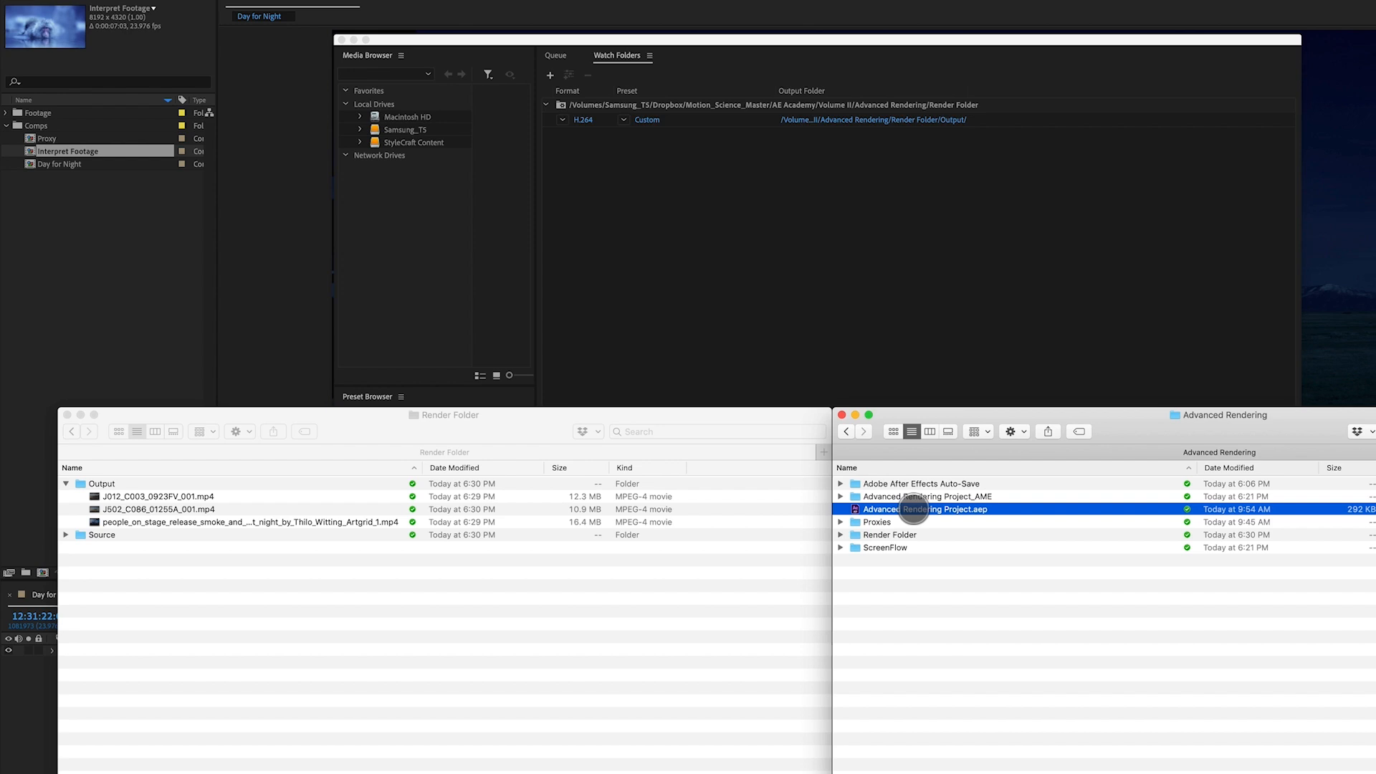
pyautogui.moveTo(914, 509); pyautogui.dragTo(911, 534)
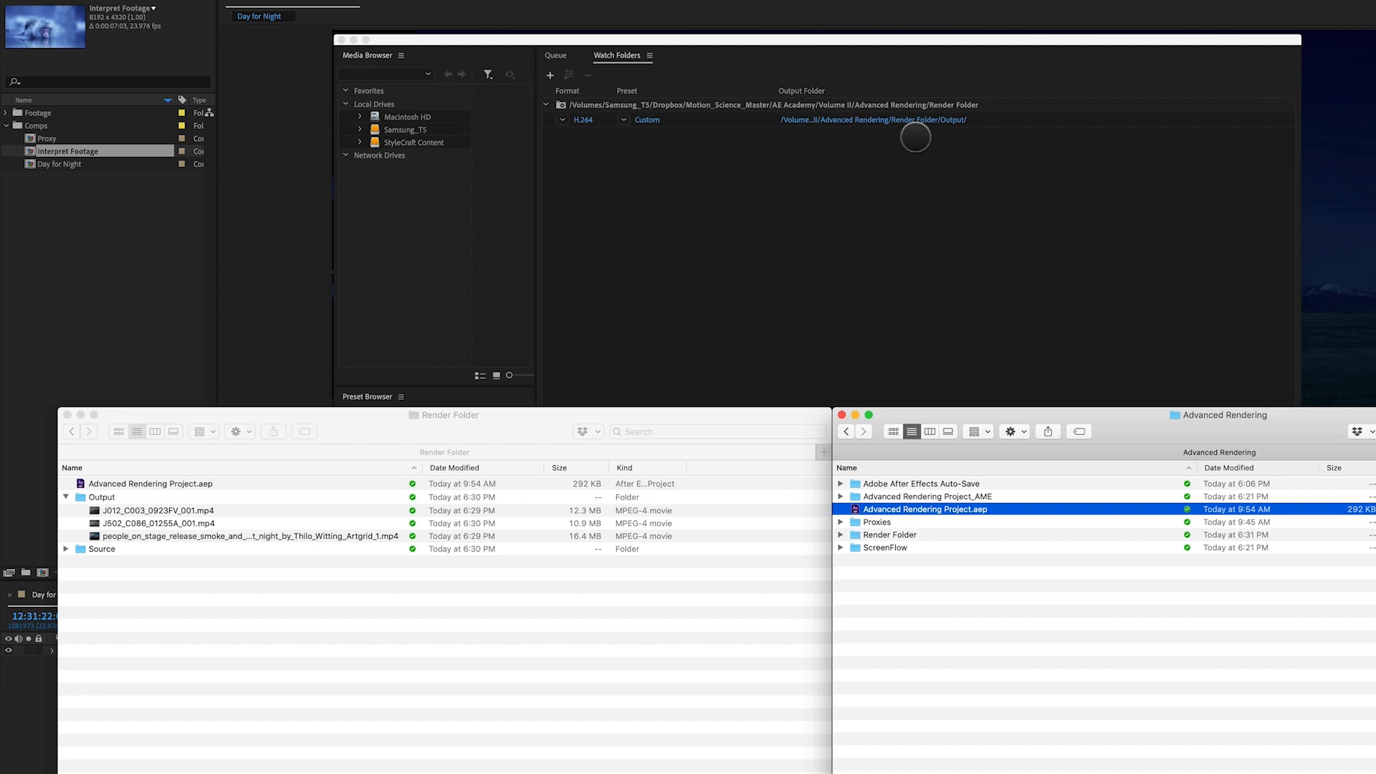
pyautogui.moveTo(701, 39); pyautogui.dragTo(725, 5)
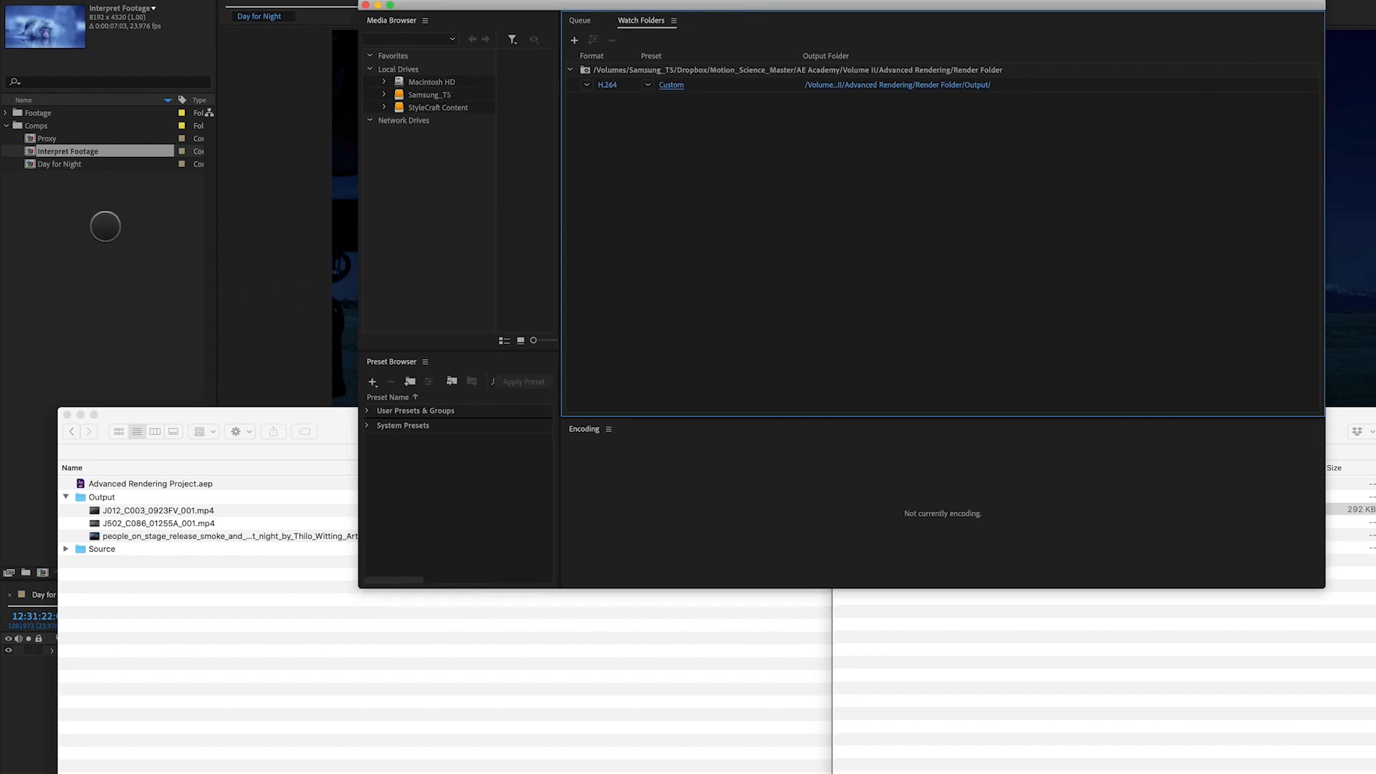
# Switch to After Effects and collapse the Comps folder in the project.
pyautogui.click(109, 233)
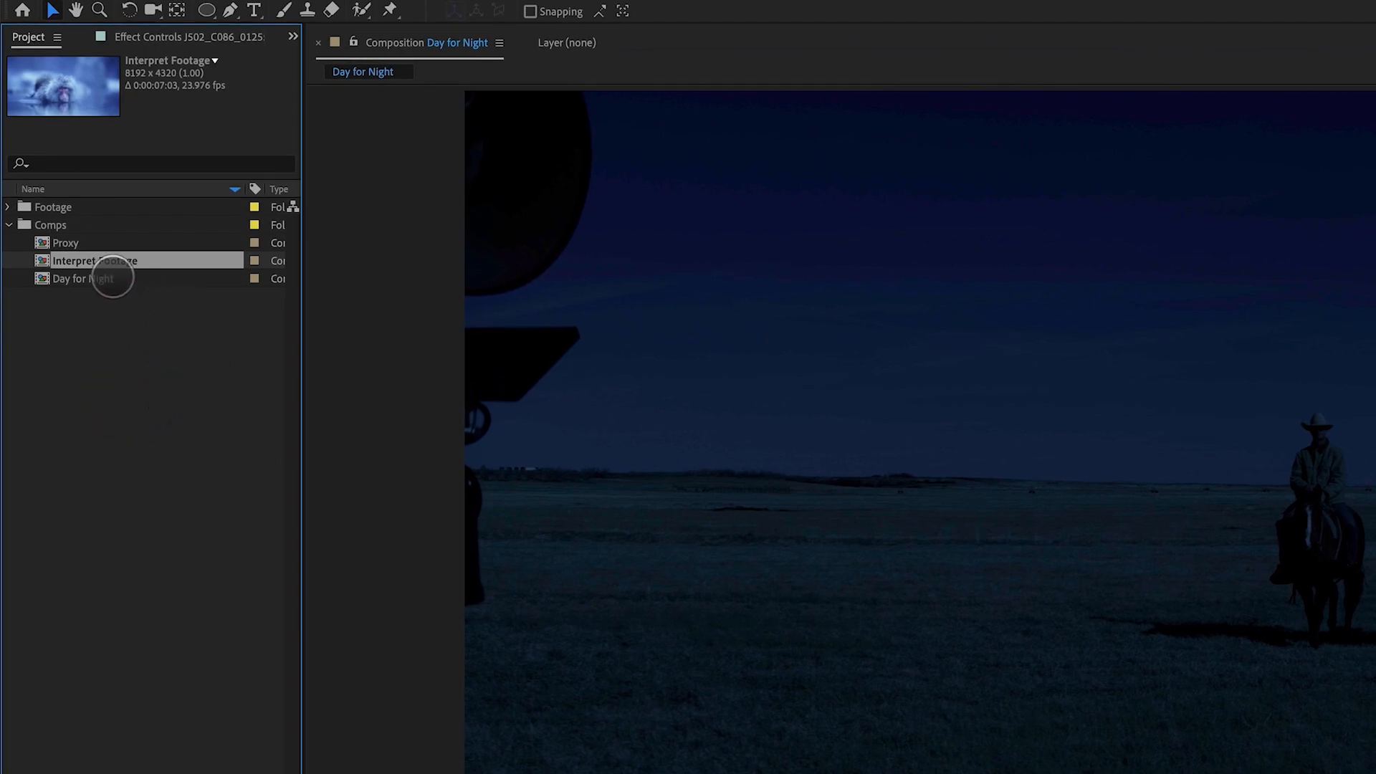
pyautogui.click(9, 225)
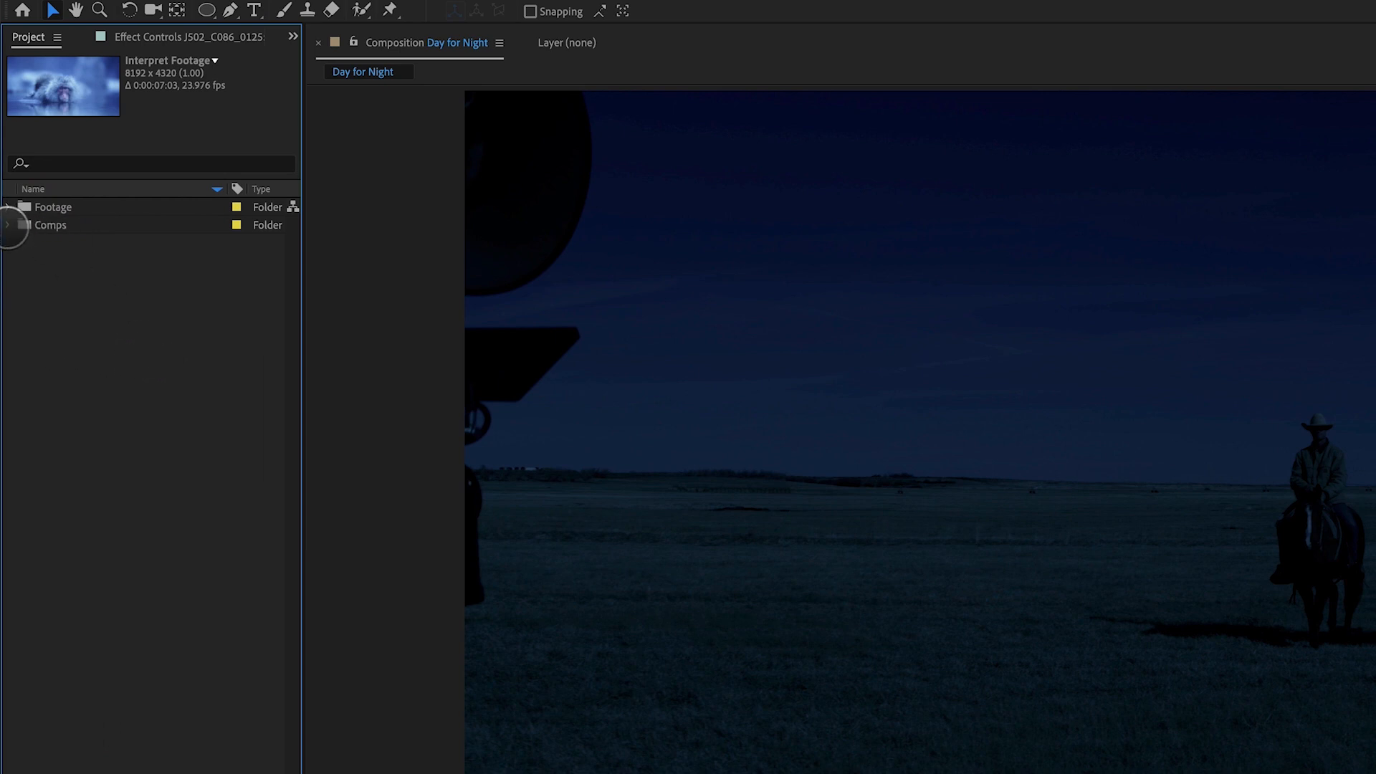
# Move the Proxy and Day for Night comps out of the Comps folder to the project's root level.
pyautogui.click(9, 225)
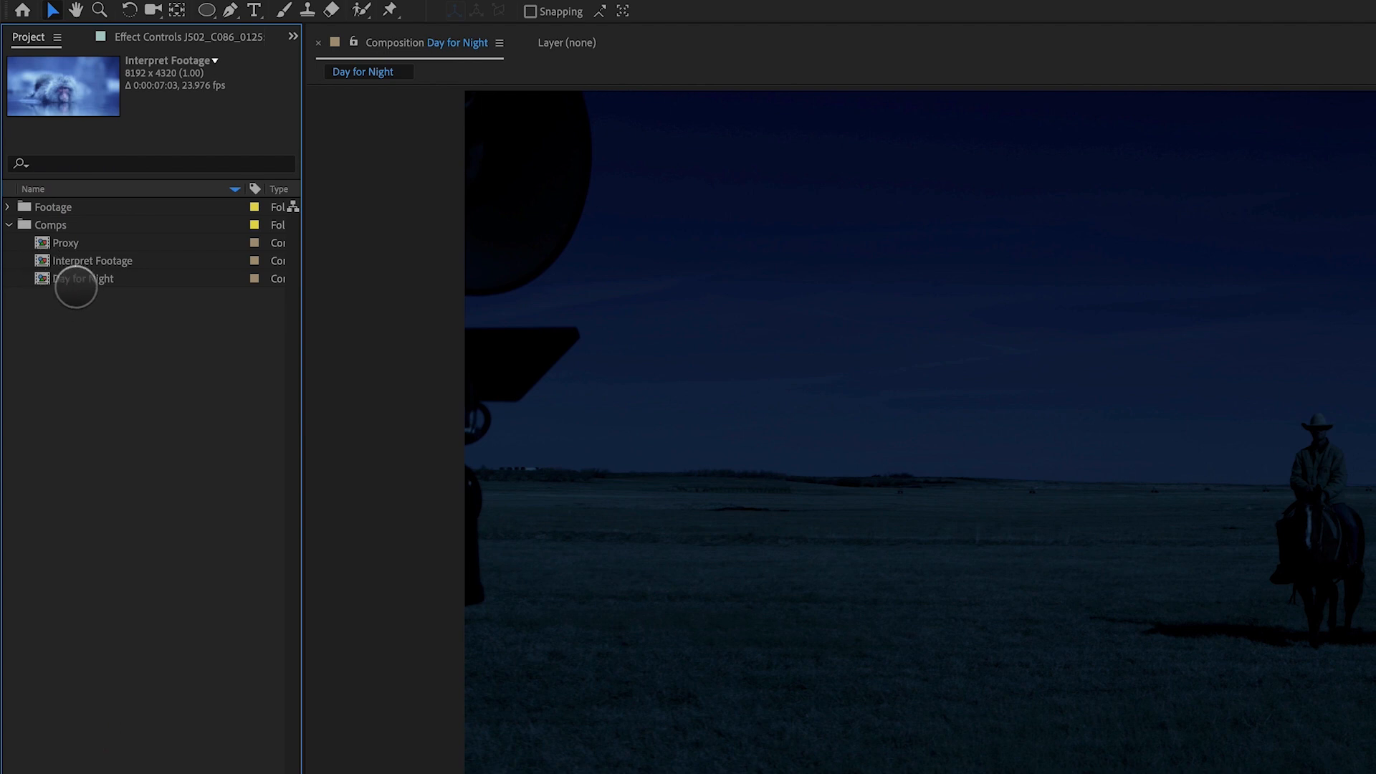
pyautogui.click(9, 224)
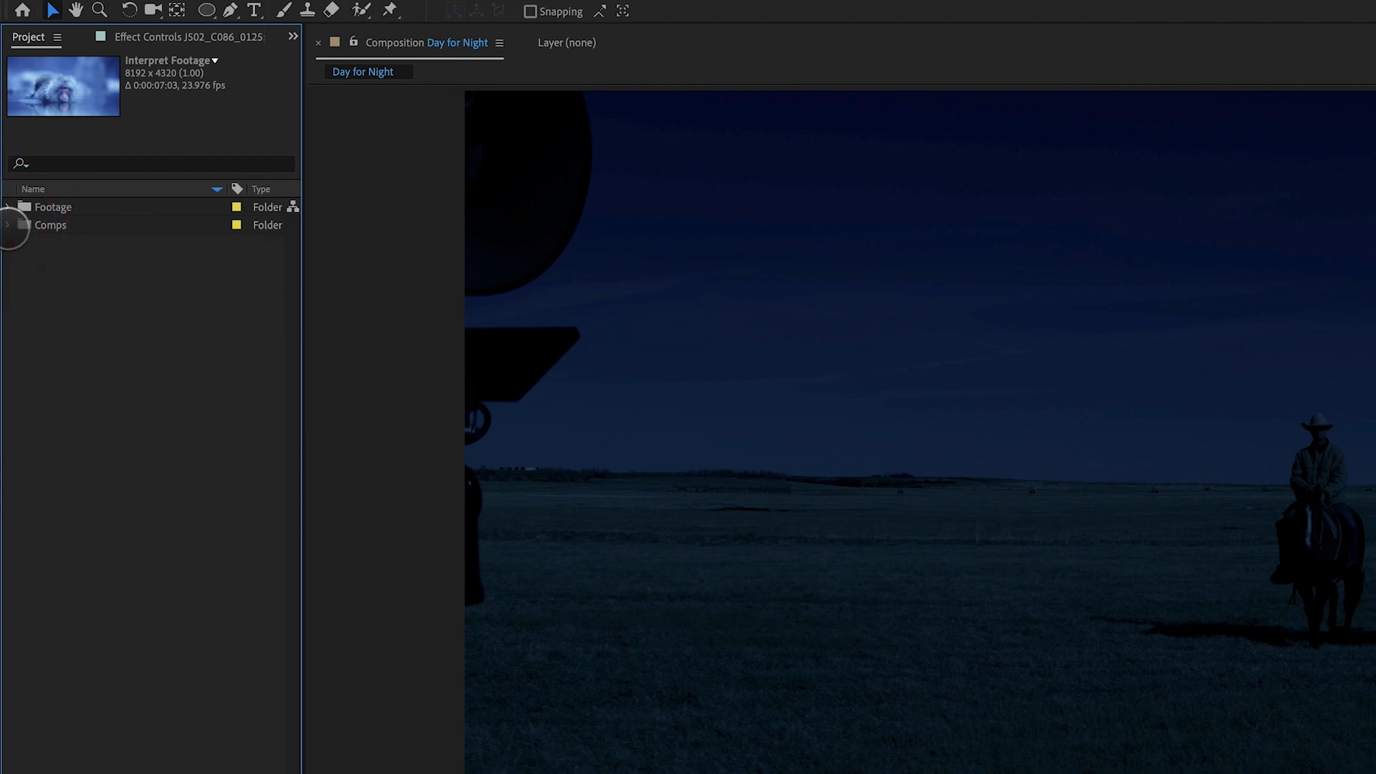
pyautogui.click(9, 224)
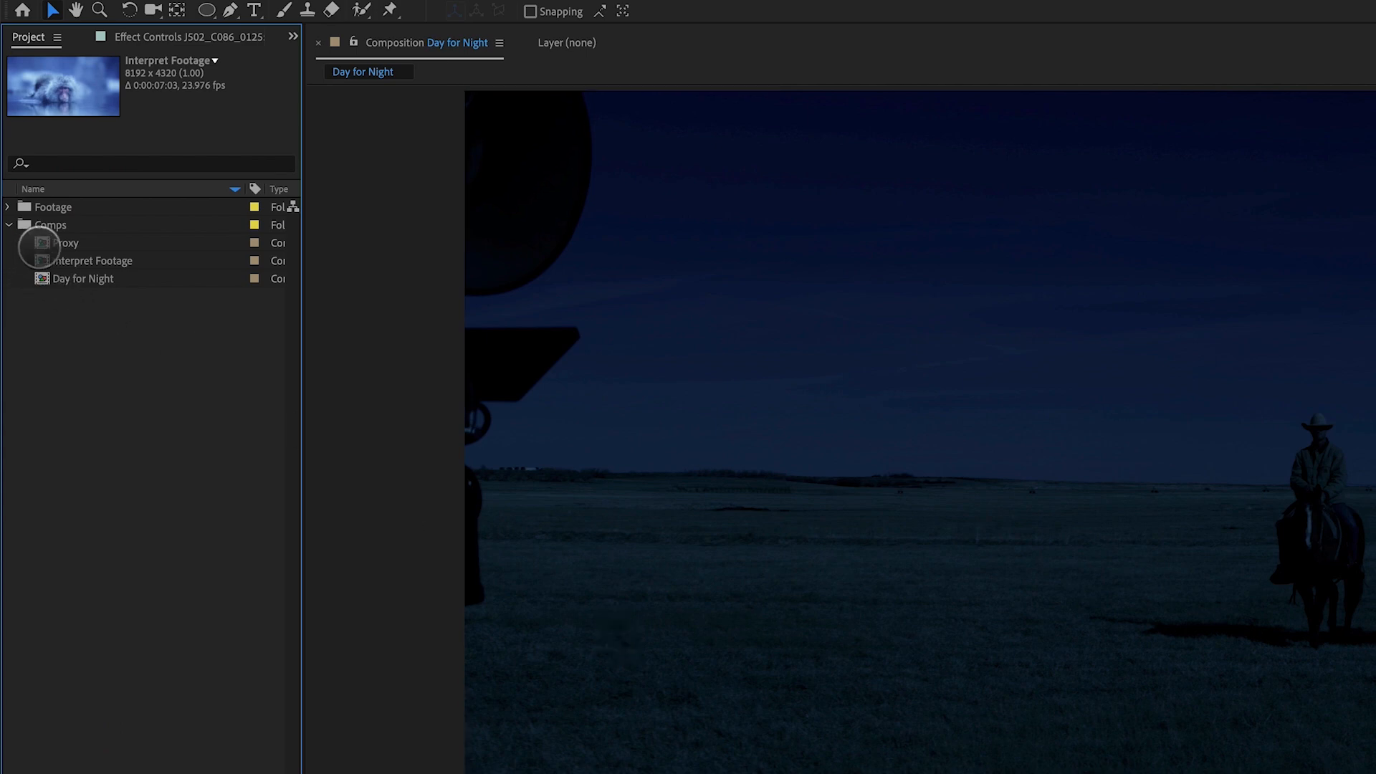
pyautogui.moveTo(38, 243); pyautogui.dragTo(30, 323)
pyautogui.click(8, 243)
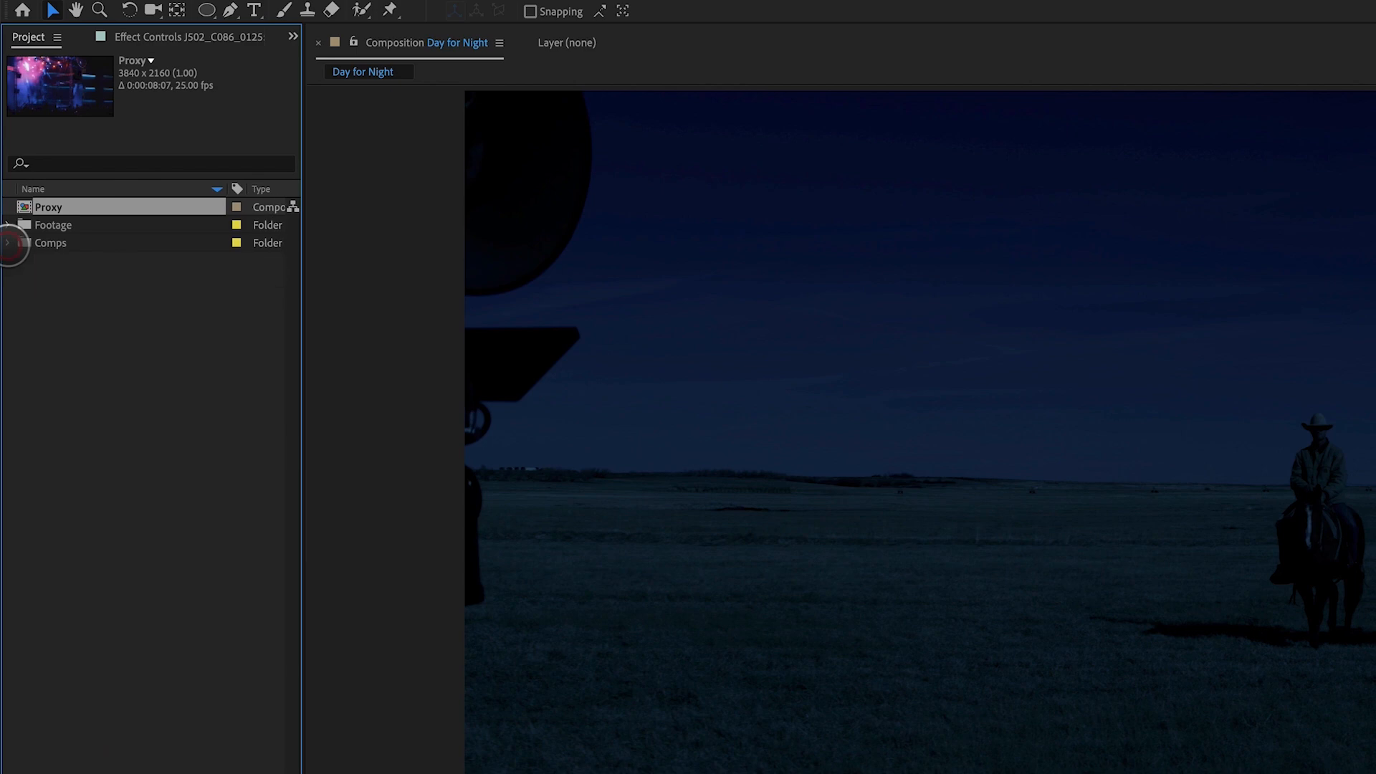
pyautogui.click(8, 243)
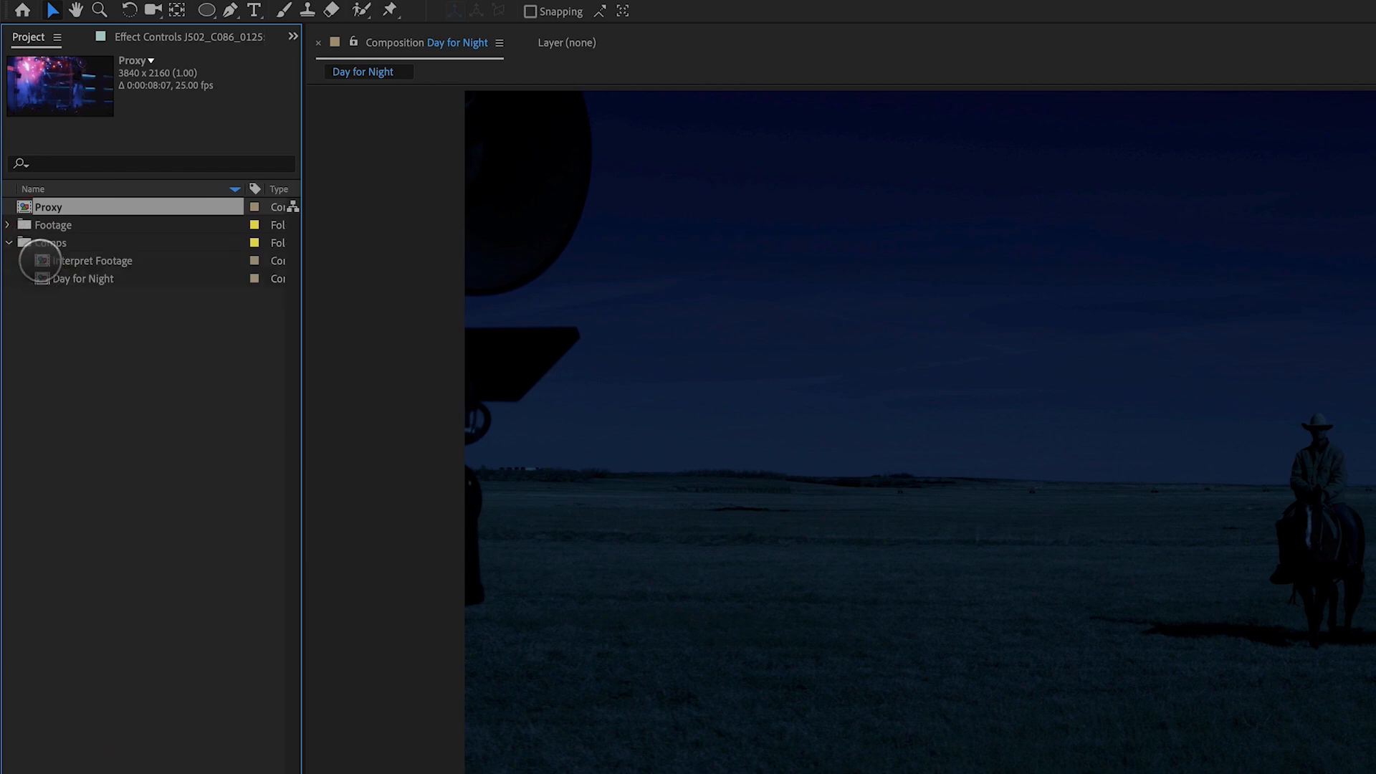
pyautogui.moveTo(41, 280); pyautogui.dragTo(28, 322)
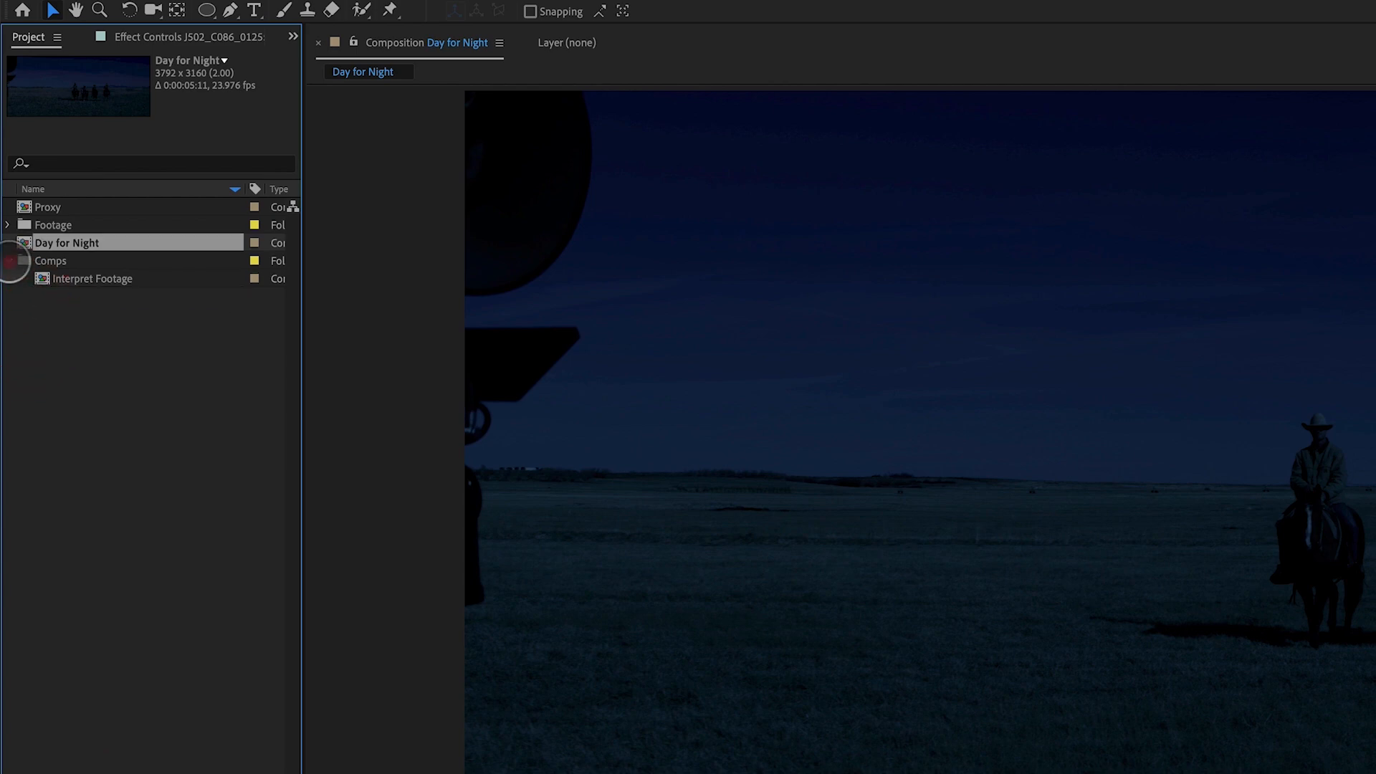
pyautogui.click(8, 260)
pyautogui.click(34, 206)
pyautogui.click(55, 241)
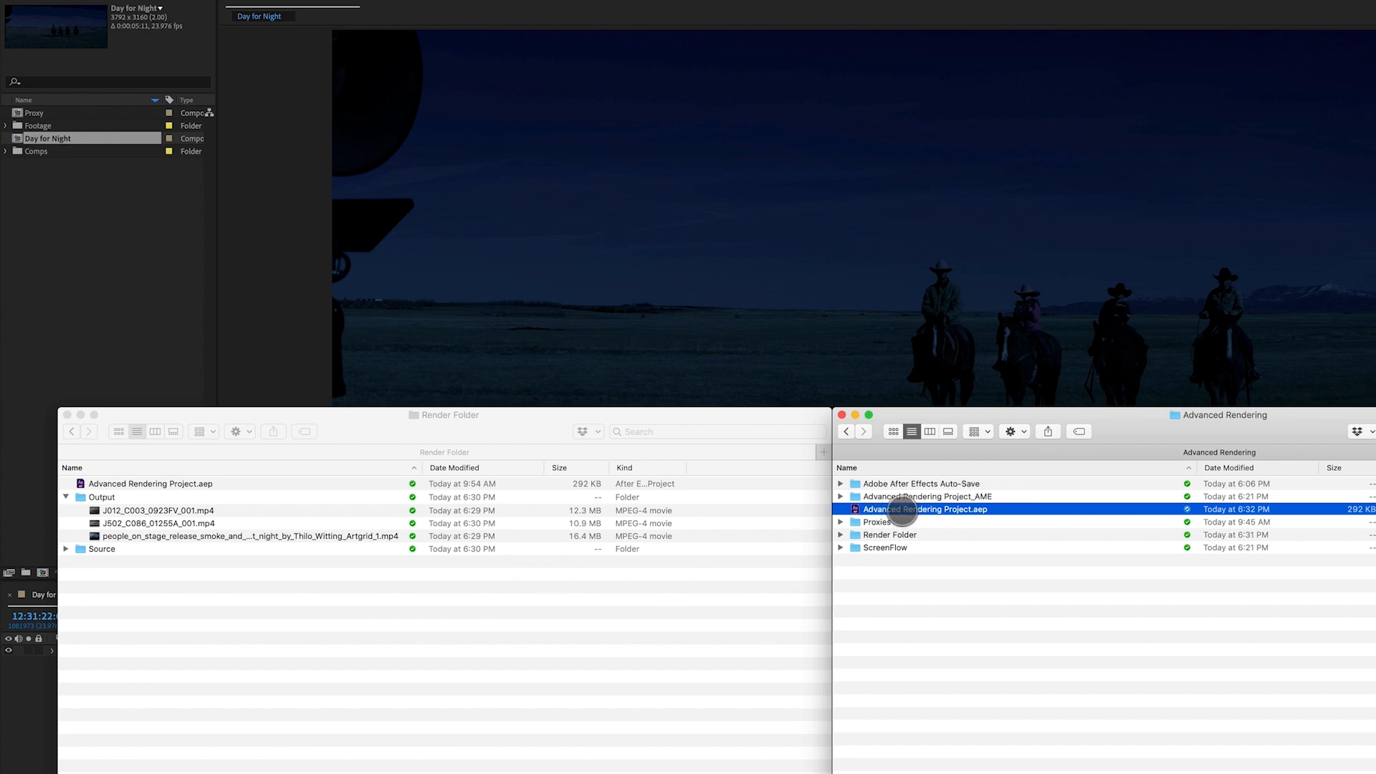
# Copy Advanced Rendering Project.aep into Render Folder, replacing the older file, and bring Media Encoder to the front.
pyautogui.moveTo(894, 509); pyautogui.dragTo(893, 535)
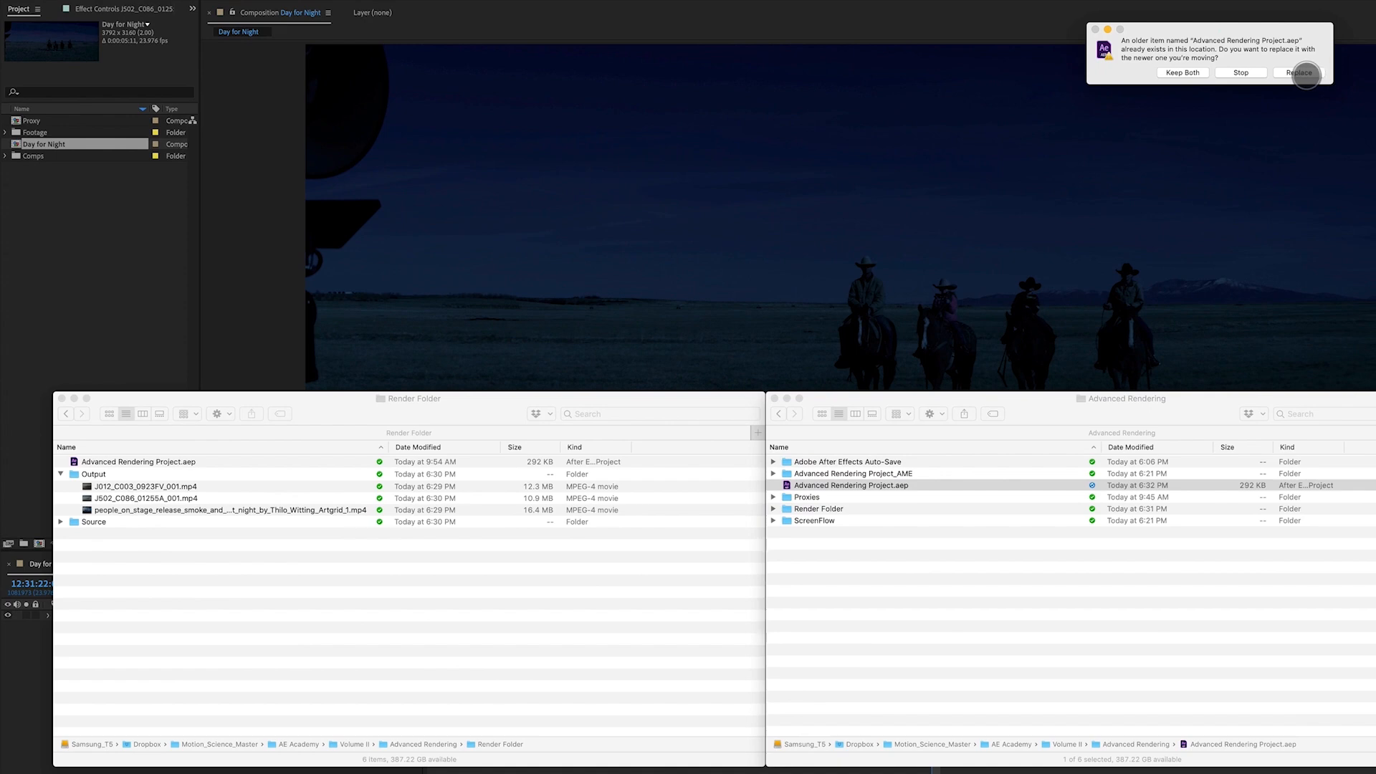
pyautogui.click(1301, 73)
pyautogui.click(634, 772)
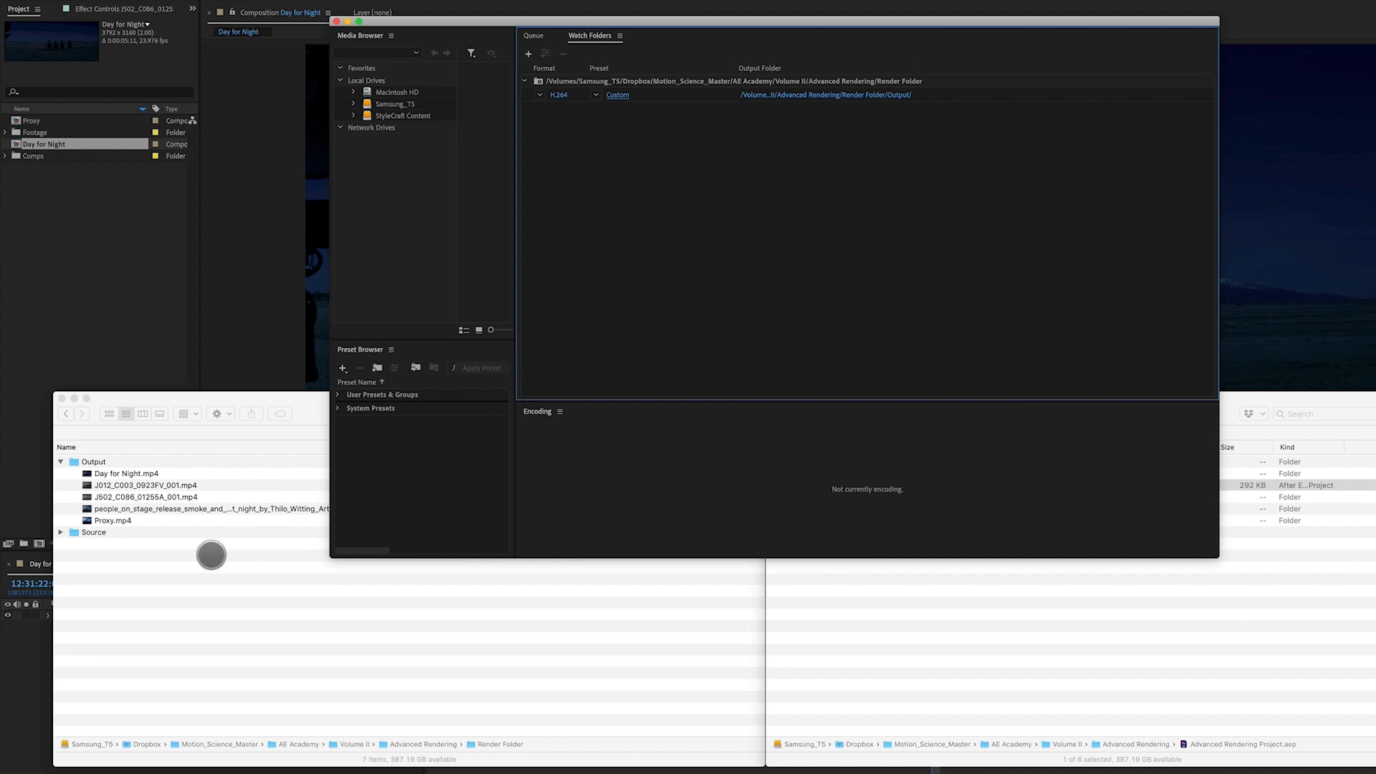
pyautogui.click(210, 553)
pyautogui.click(62, 533)
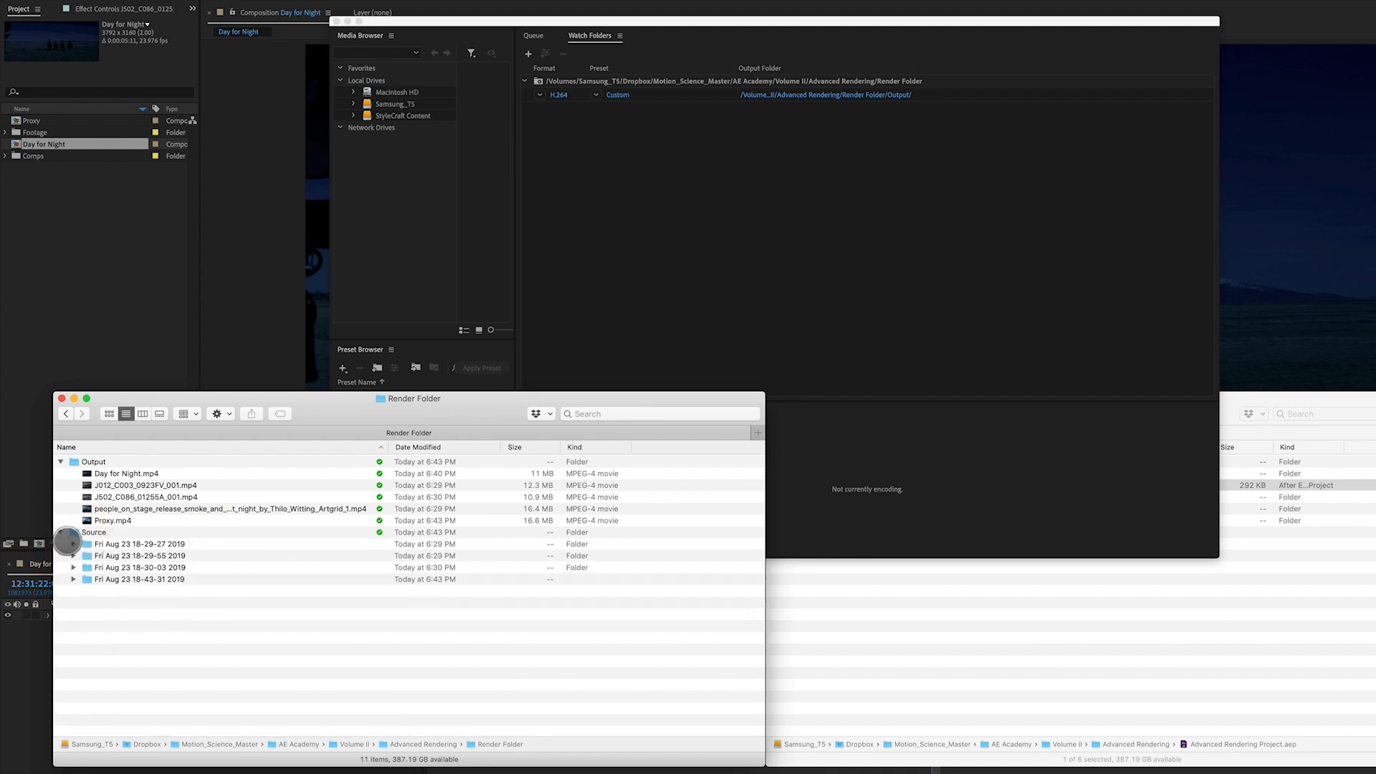
pyautogui.click(74, 578)
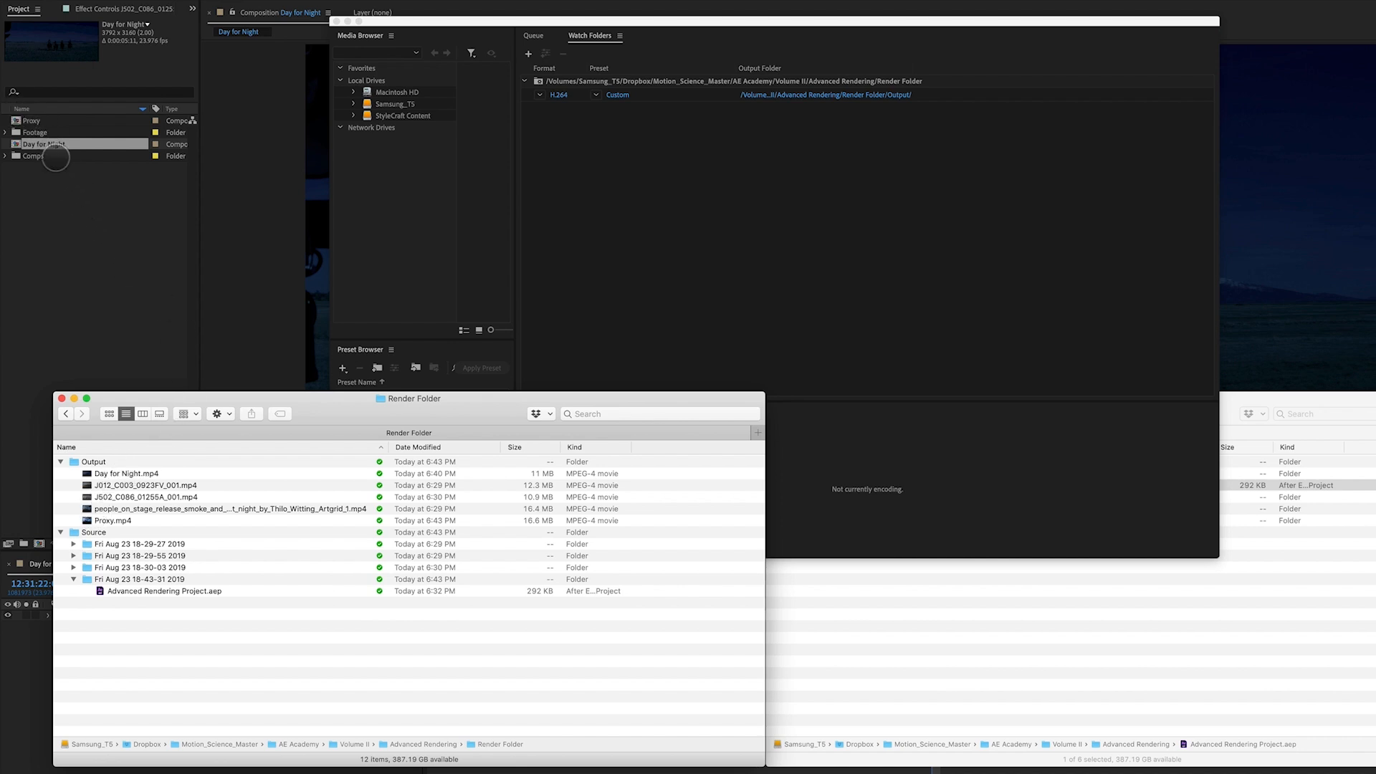
# Preview the encoded Day for Night.mp4 and Proxy.mp4 files in the Output folder.
pyautogui.click(124, 473)
pyautogui.press('space')
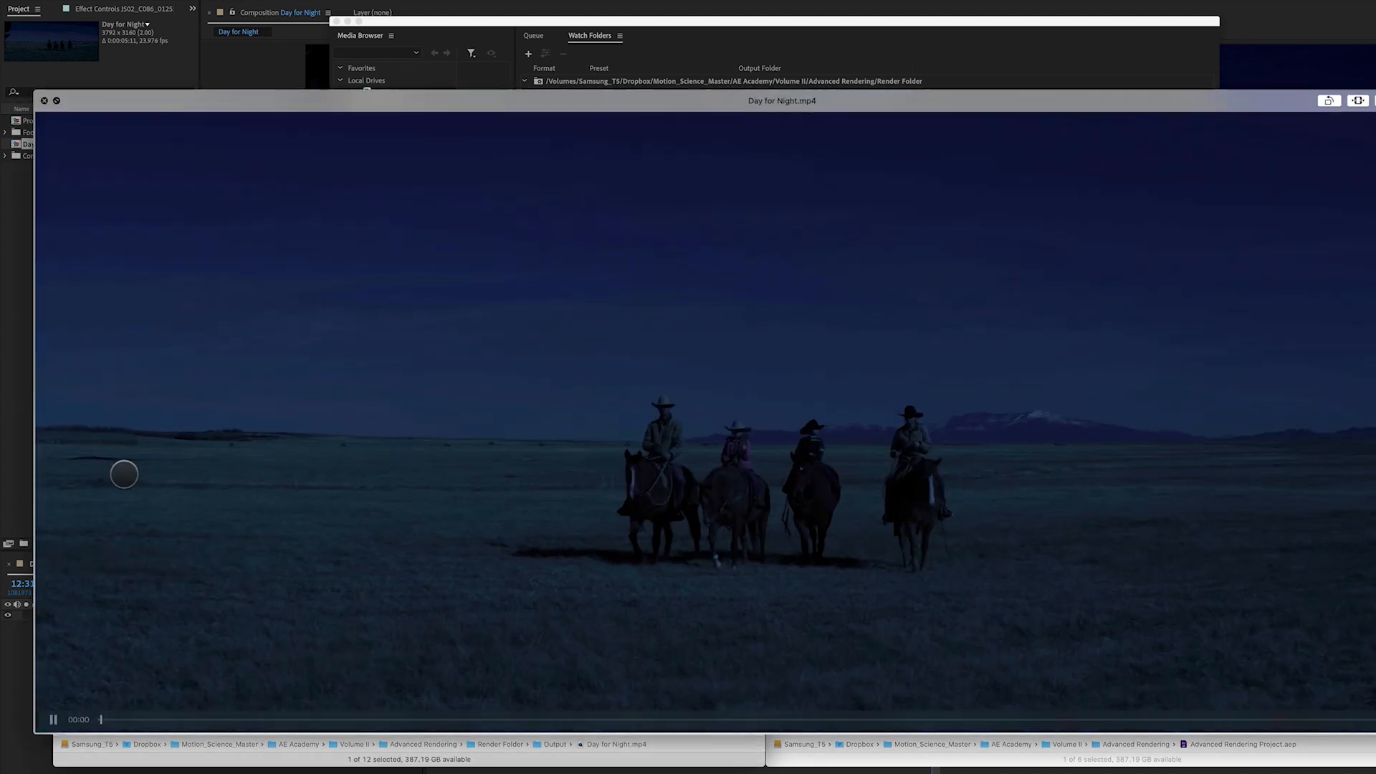
pyautogui.press('space')
pyautogui.click(126, 522)
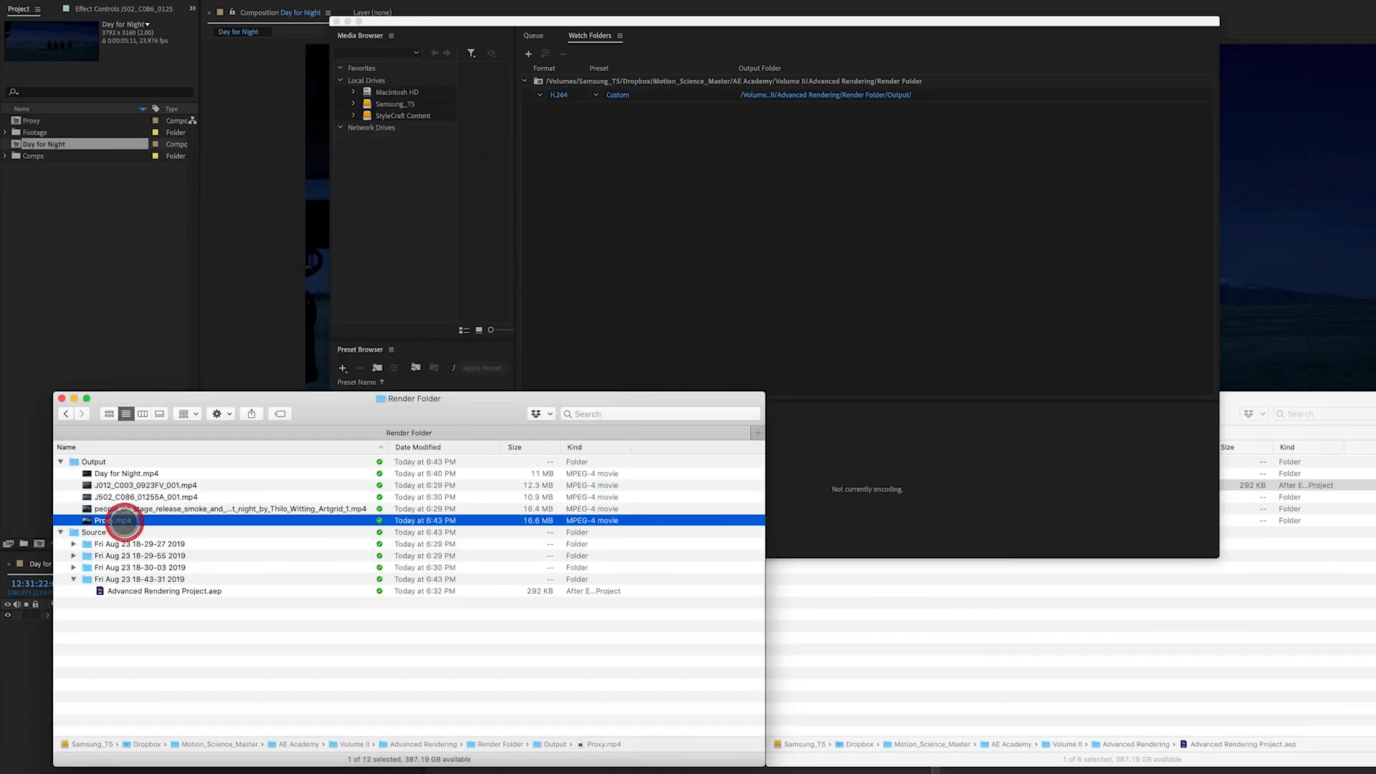
pyautogui.press('space')
pyautogui.press('space')
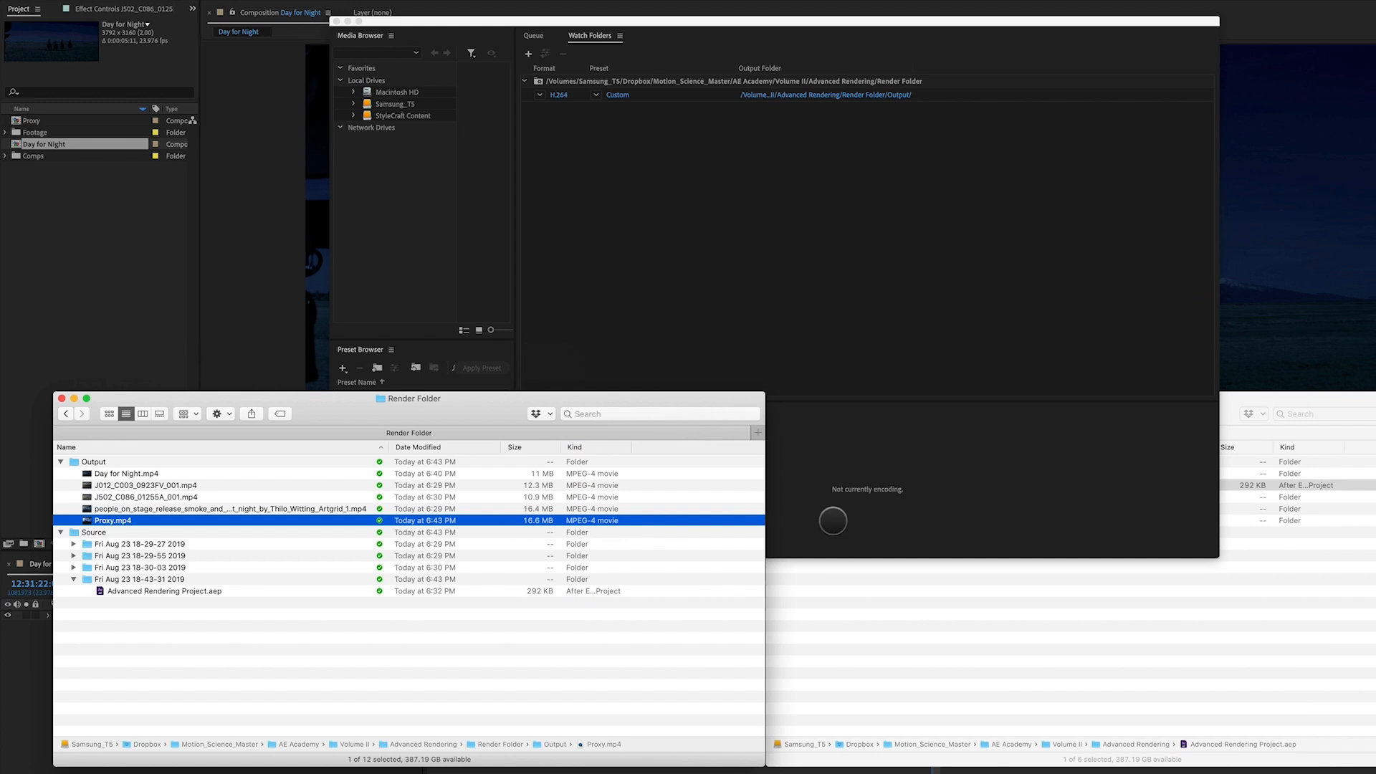
pyautogui.click(991, 634)
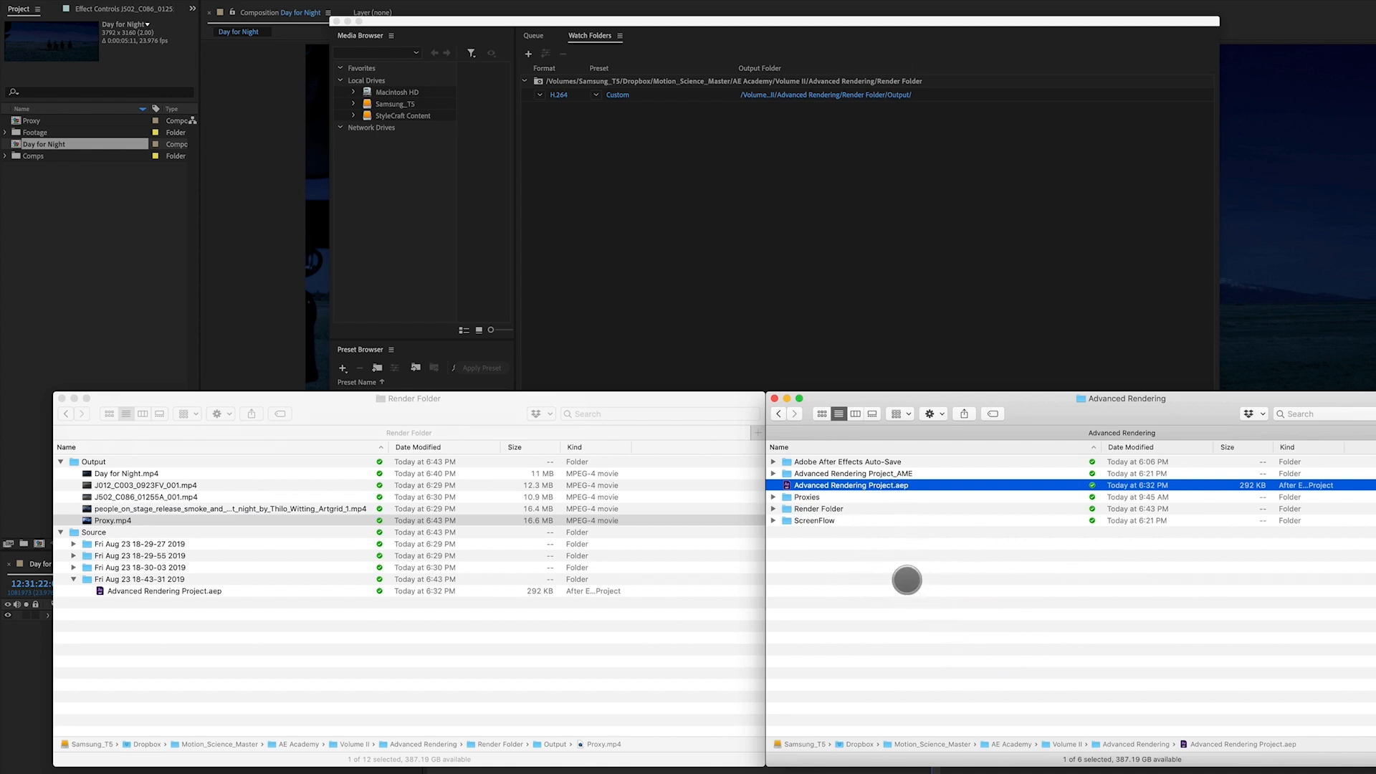
pyautogui.click(806, 509)
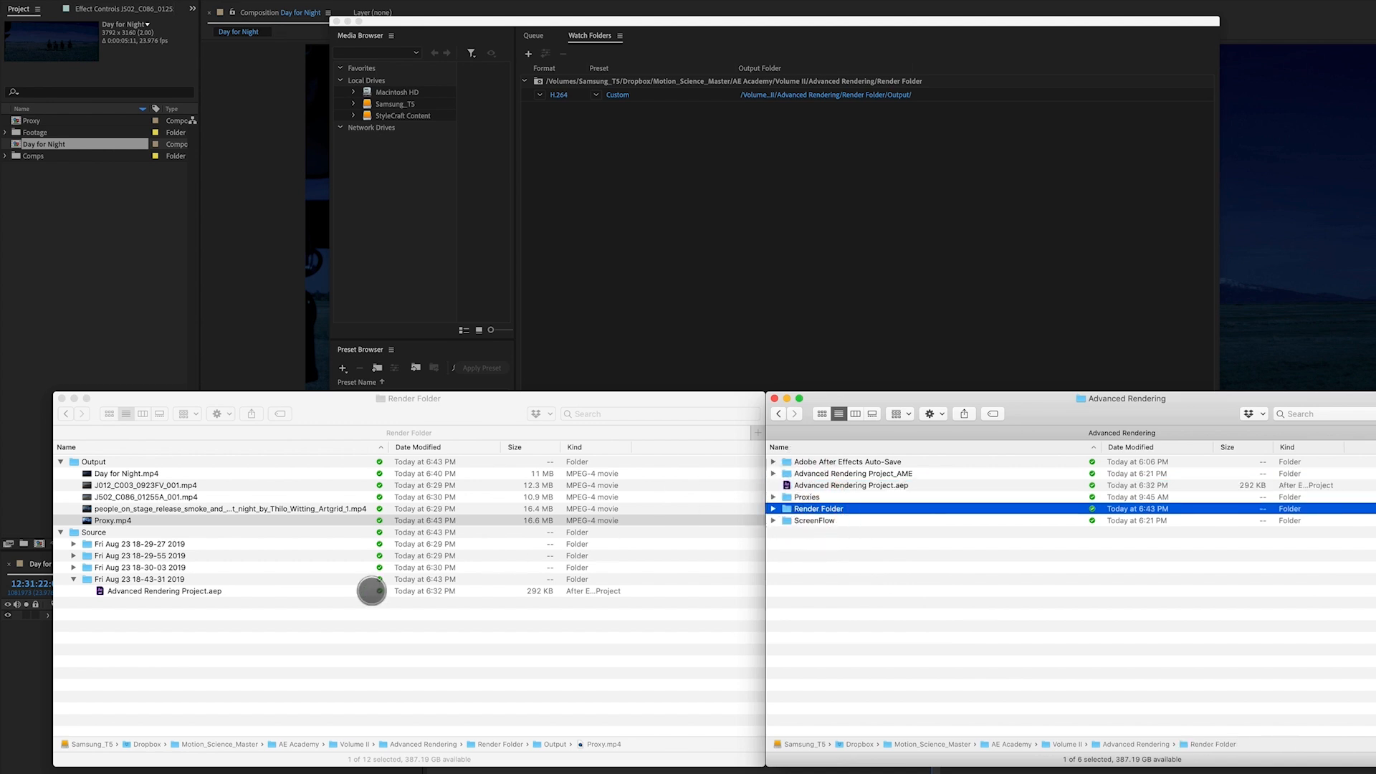
pyautogui.click(377, 619)
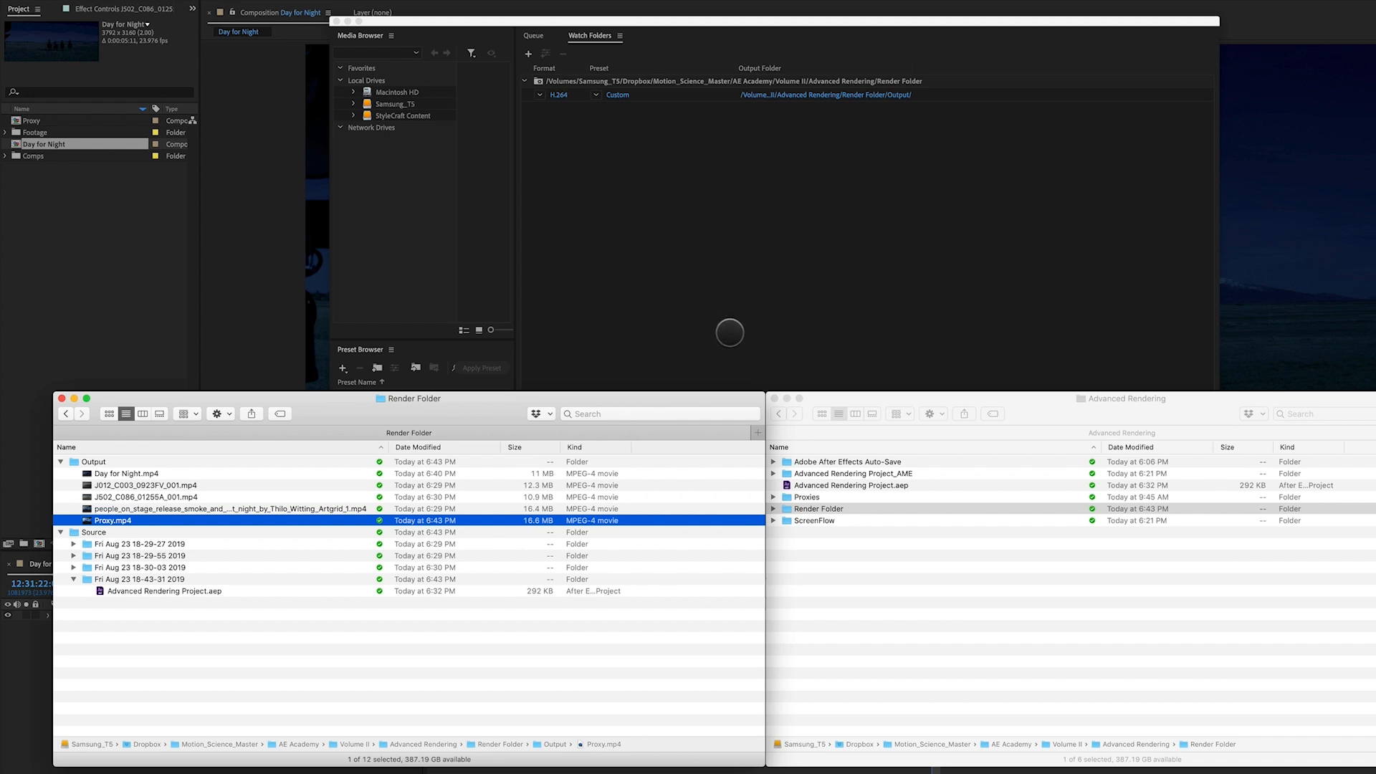
pyautogui.click(730, 331)
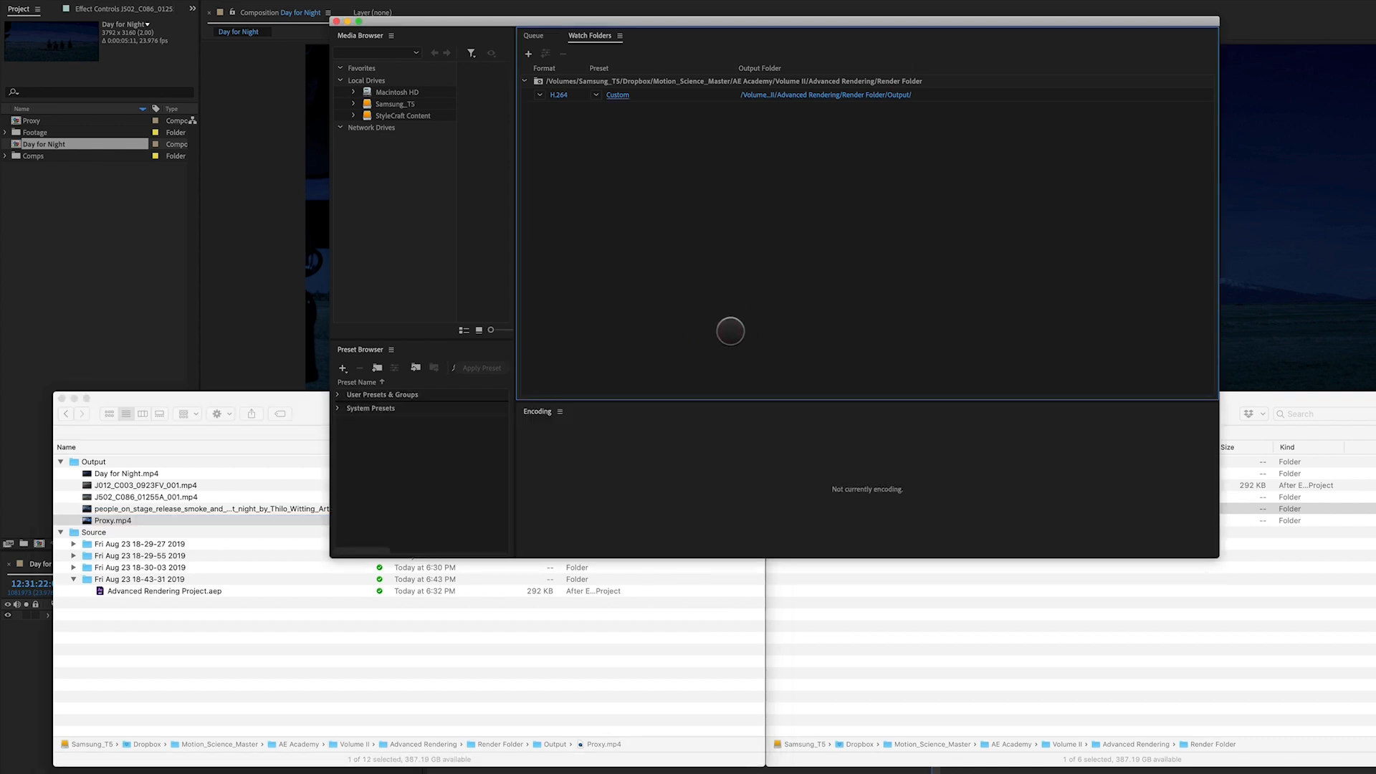